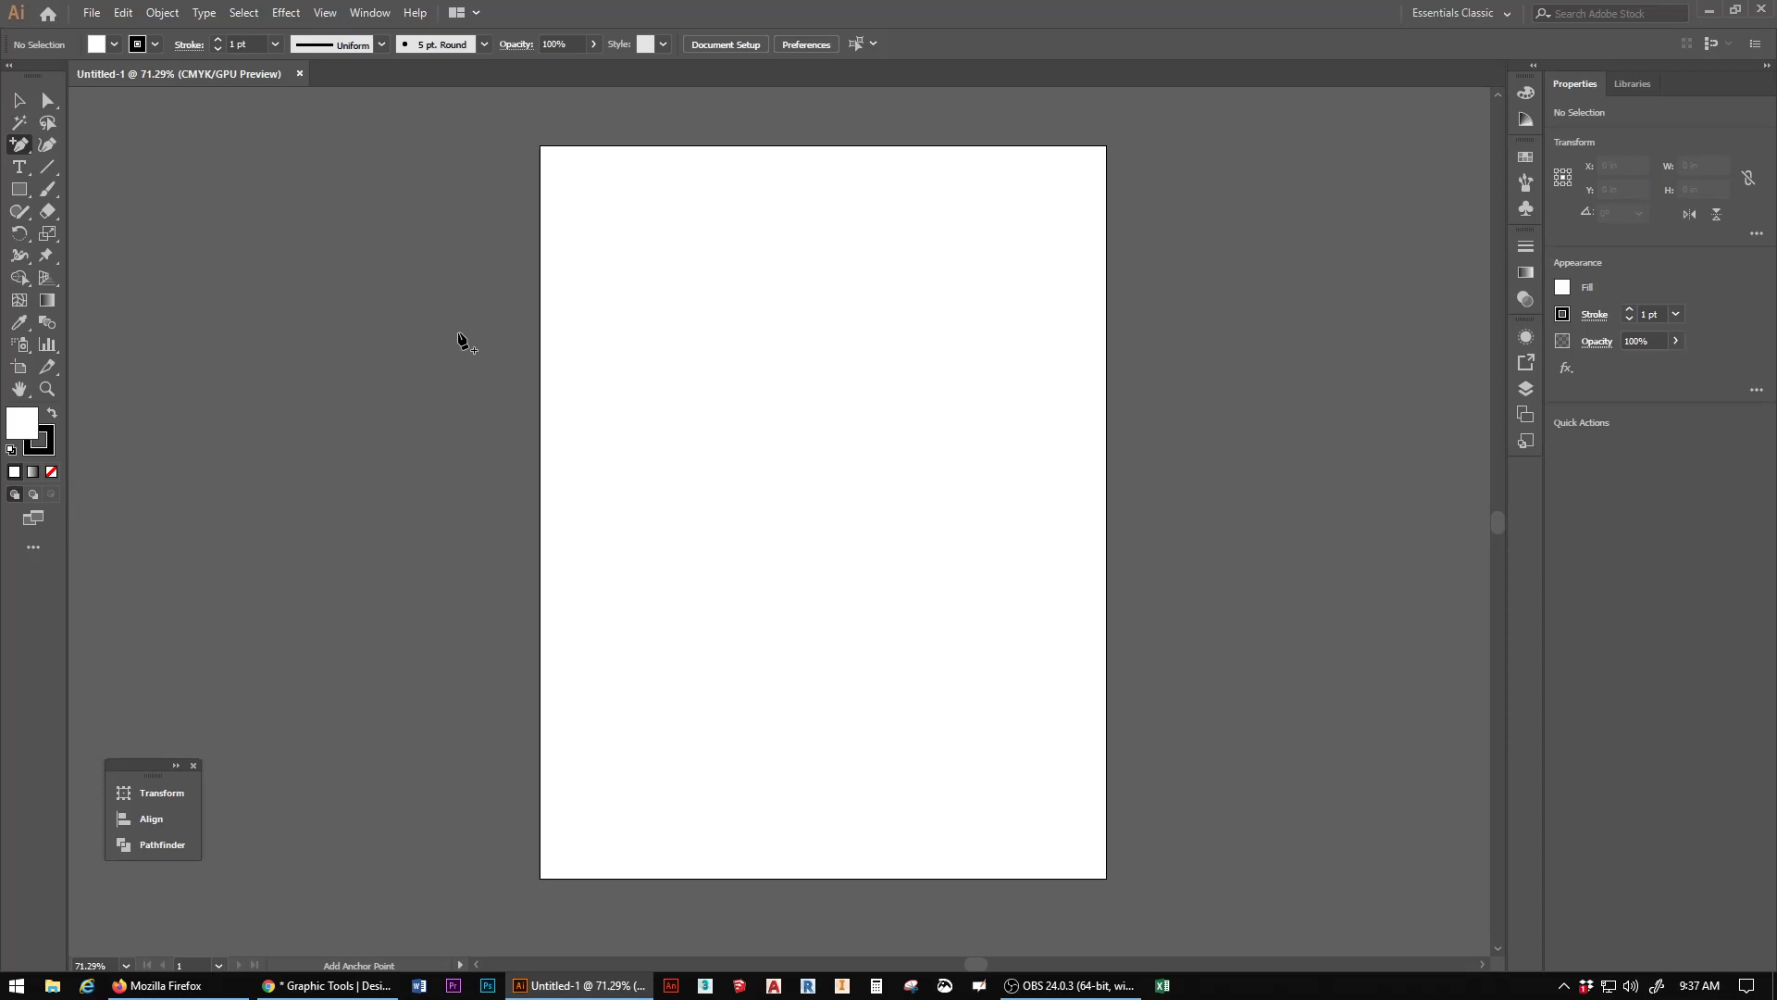
Step: Draw a closed right triangle with straight Pen tool segments, with a horizontal top edge about 4.4 in long on the upper artboard
{"action": "left_click", "coordinate": [19, 100]}
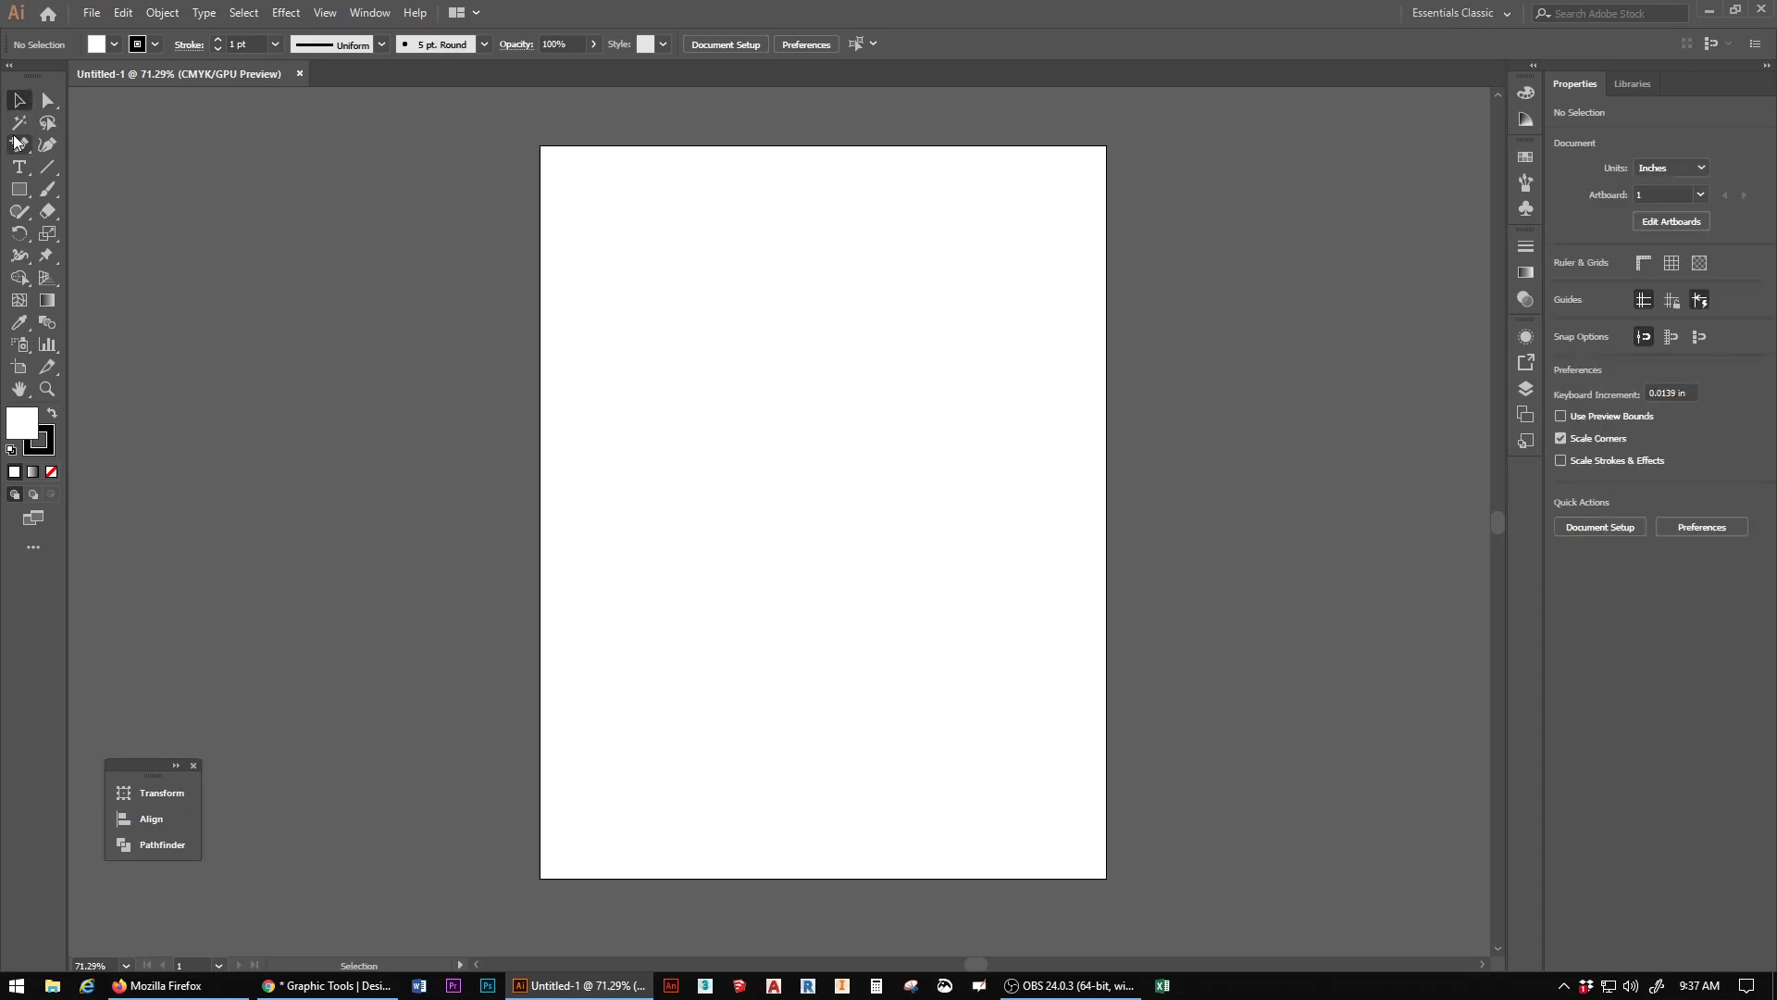
{"action": "left_click", "coordinate": [19, 144]}
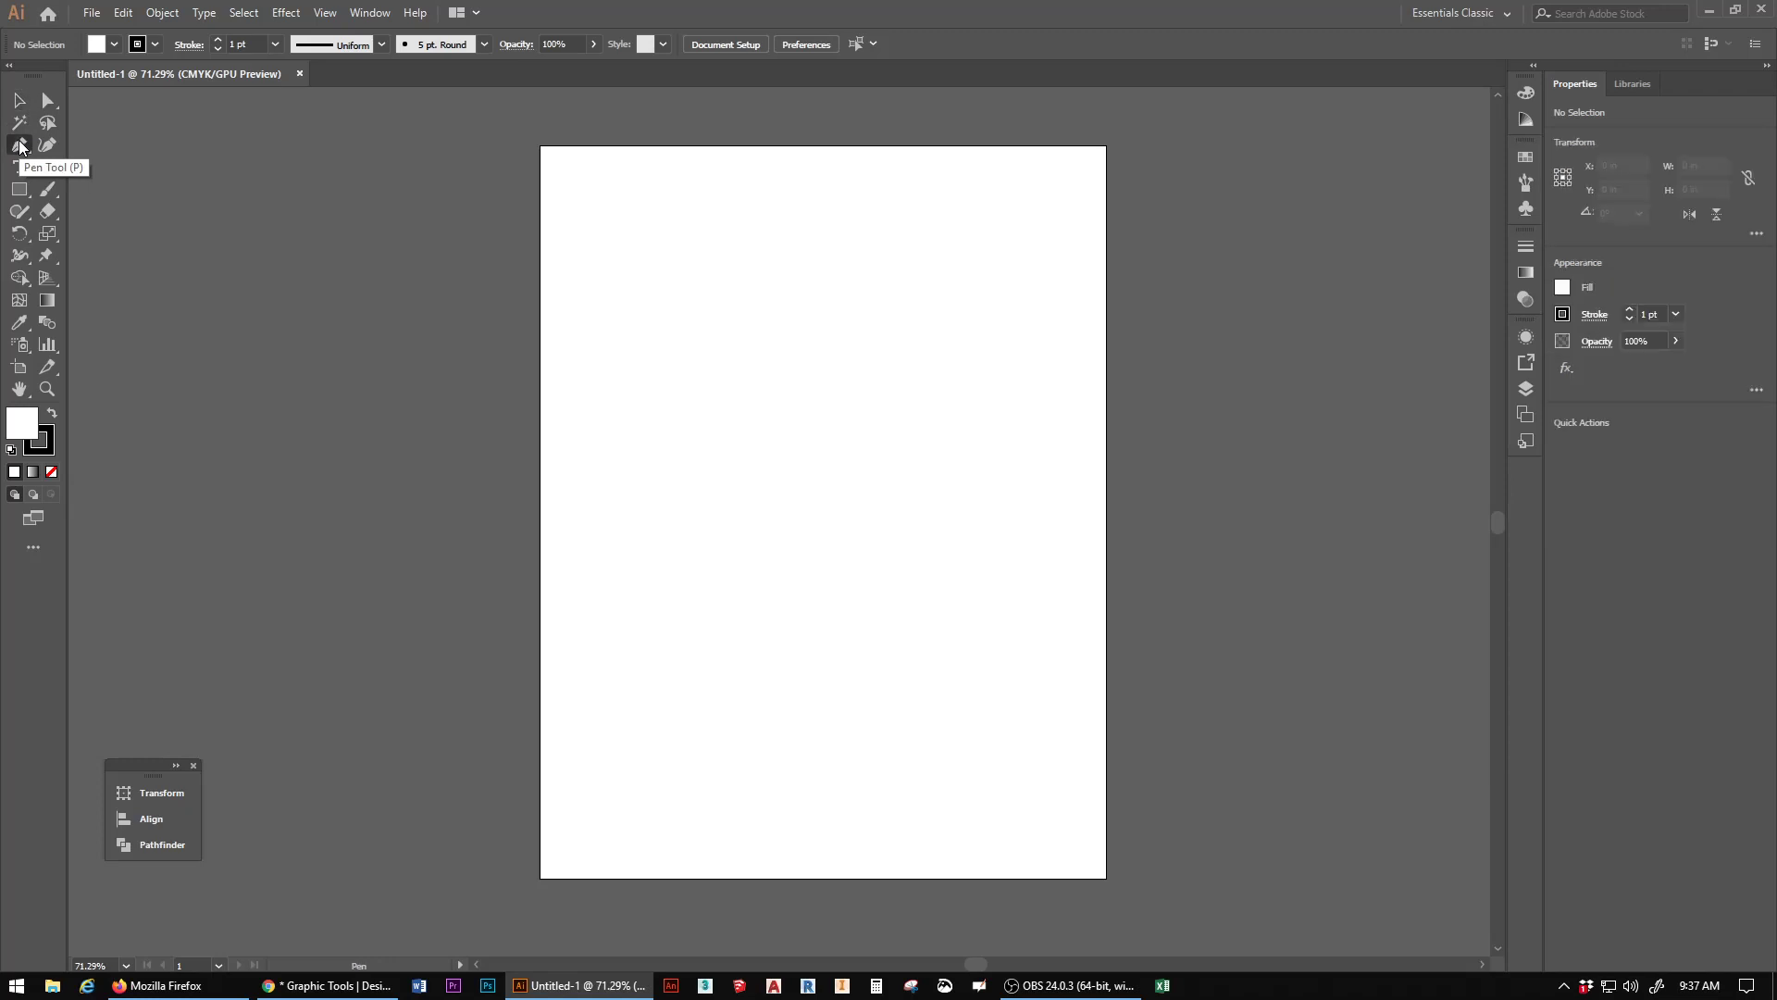
{"action": "left_click", "coordinate": [620, 249]}
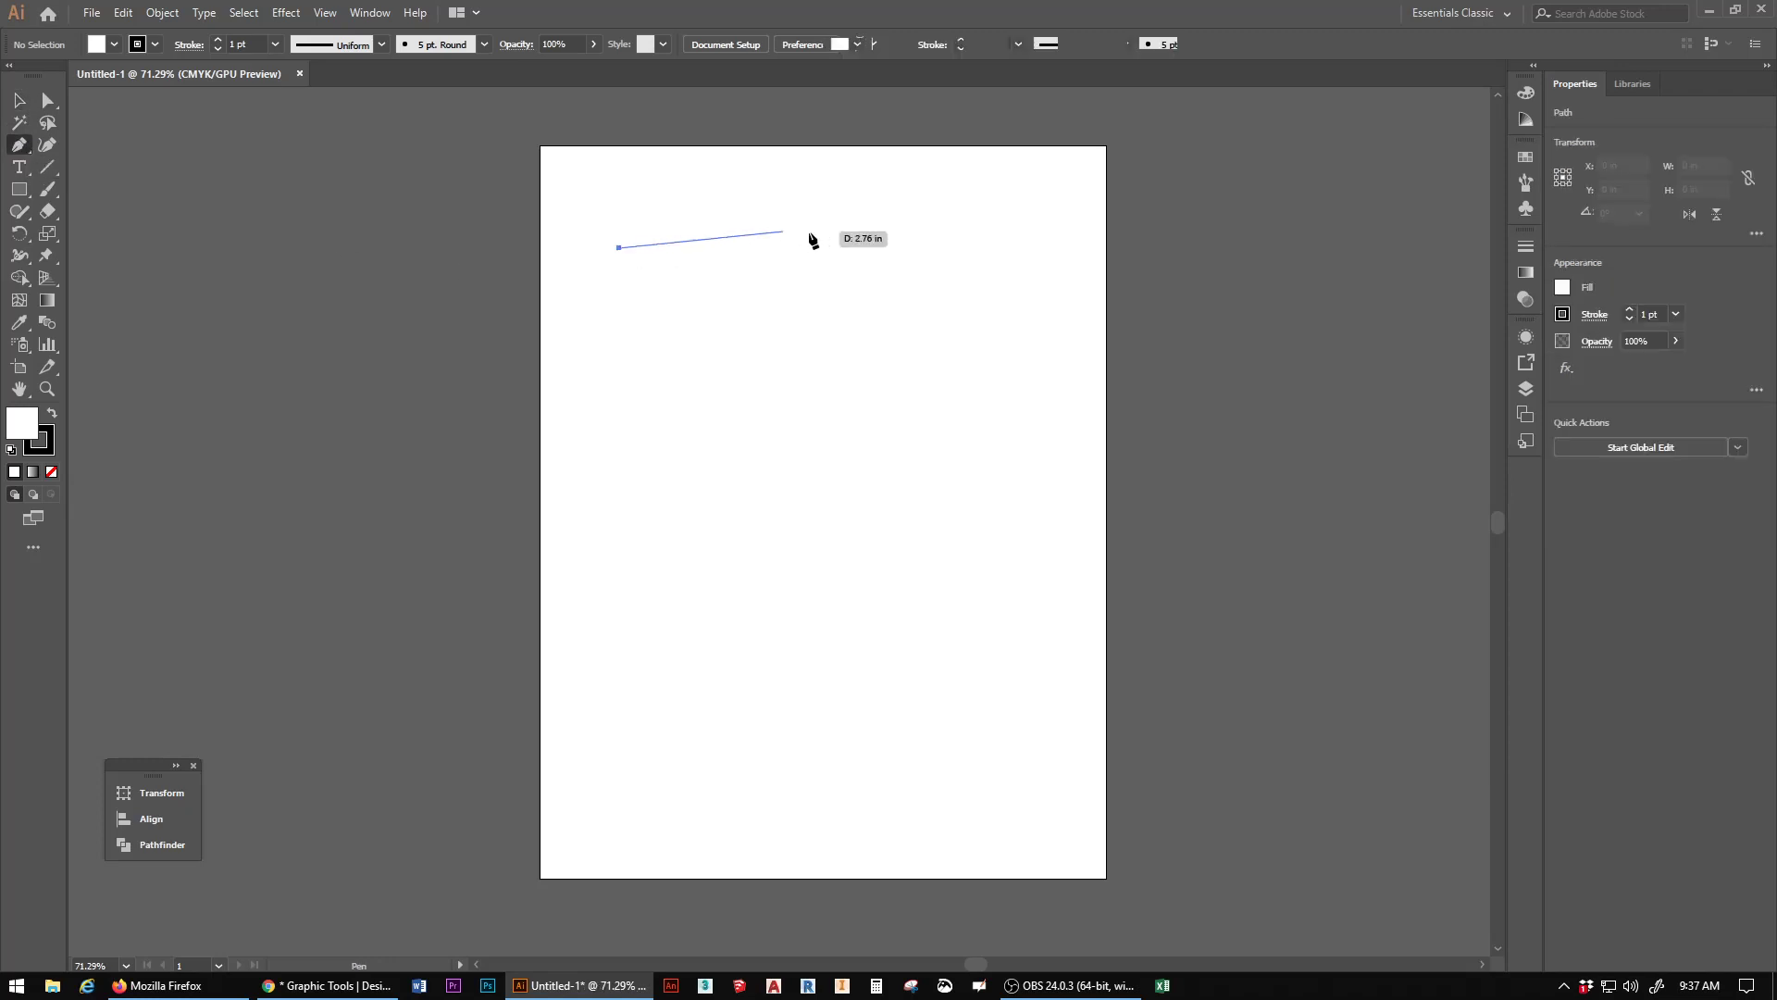
{"action": "left_click", "coordinate": [911, 248]}
{"action": "left_click", "coordinate": [910, 521]}
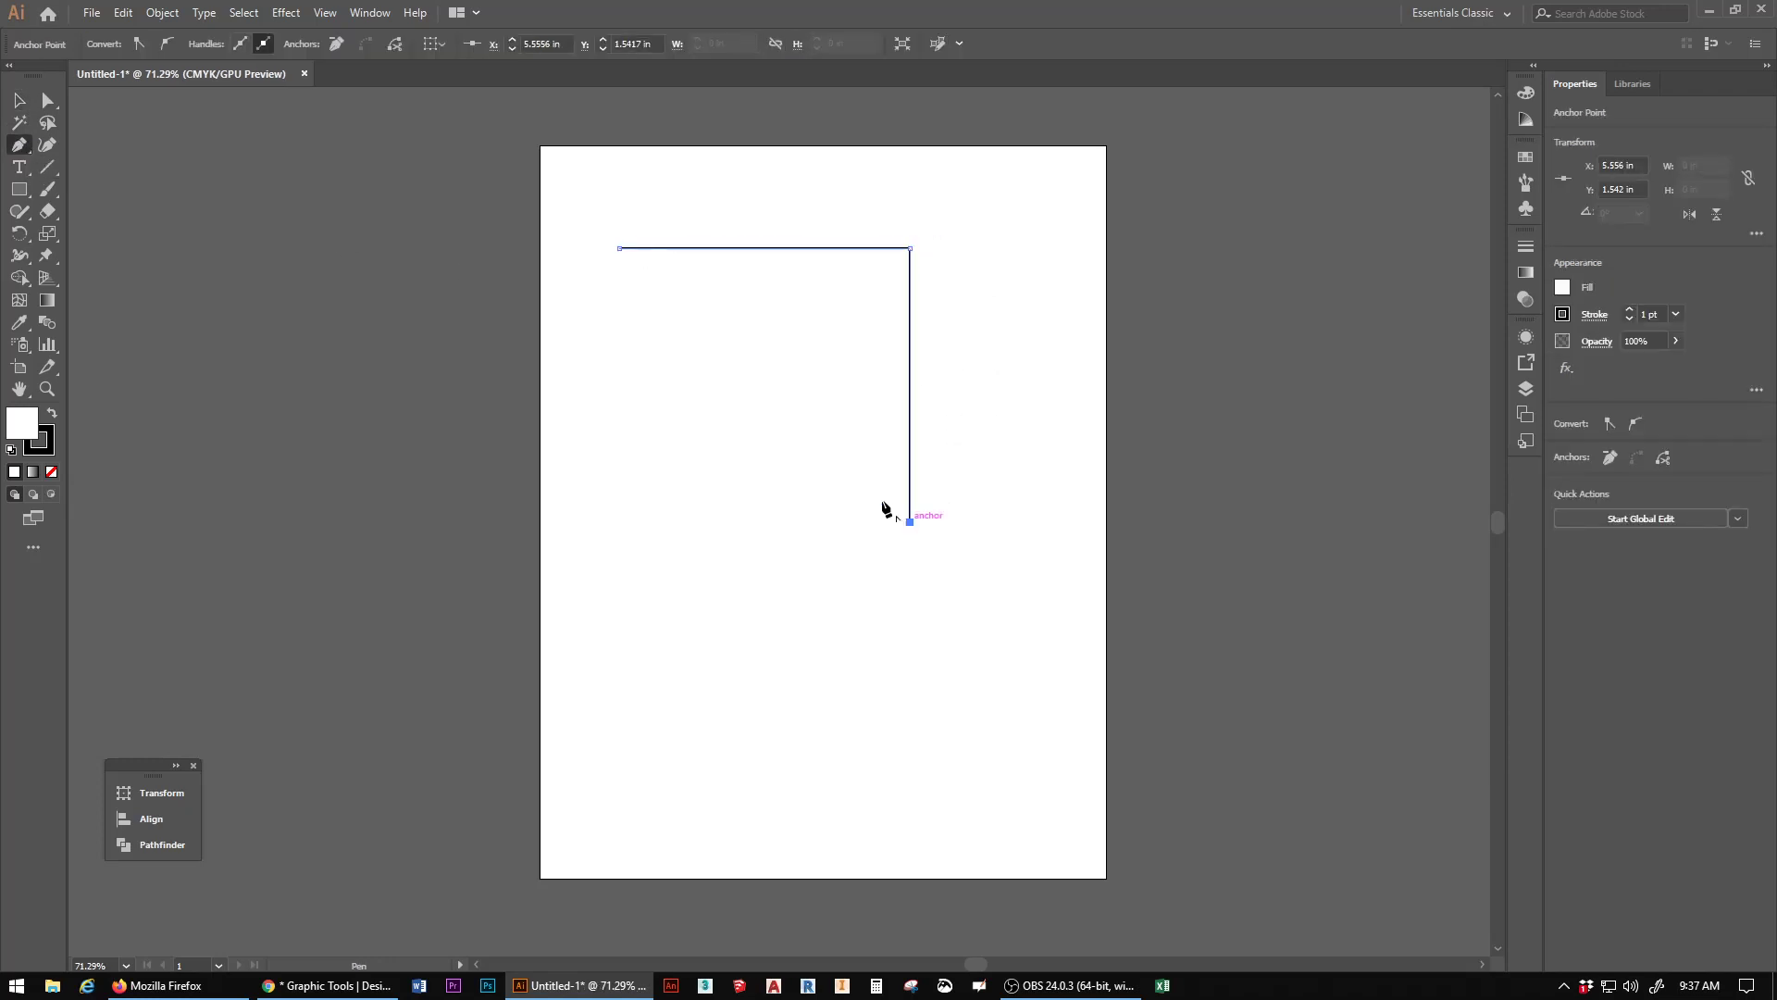
{"action": "left_click", "coordinate": [622, 251]}
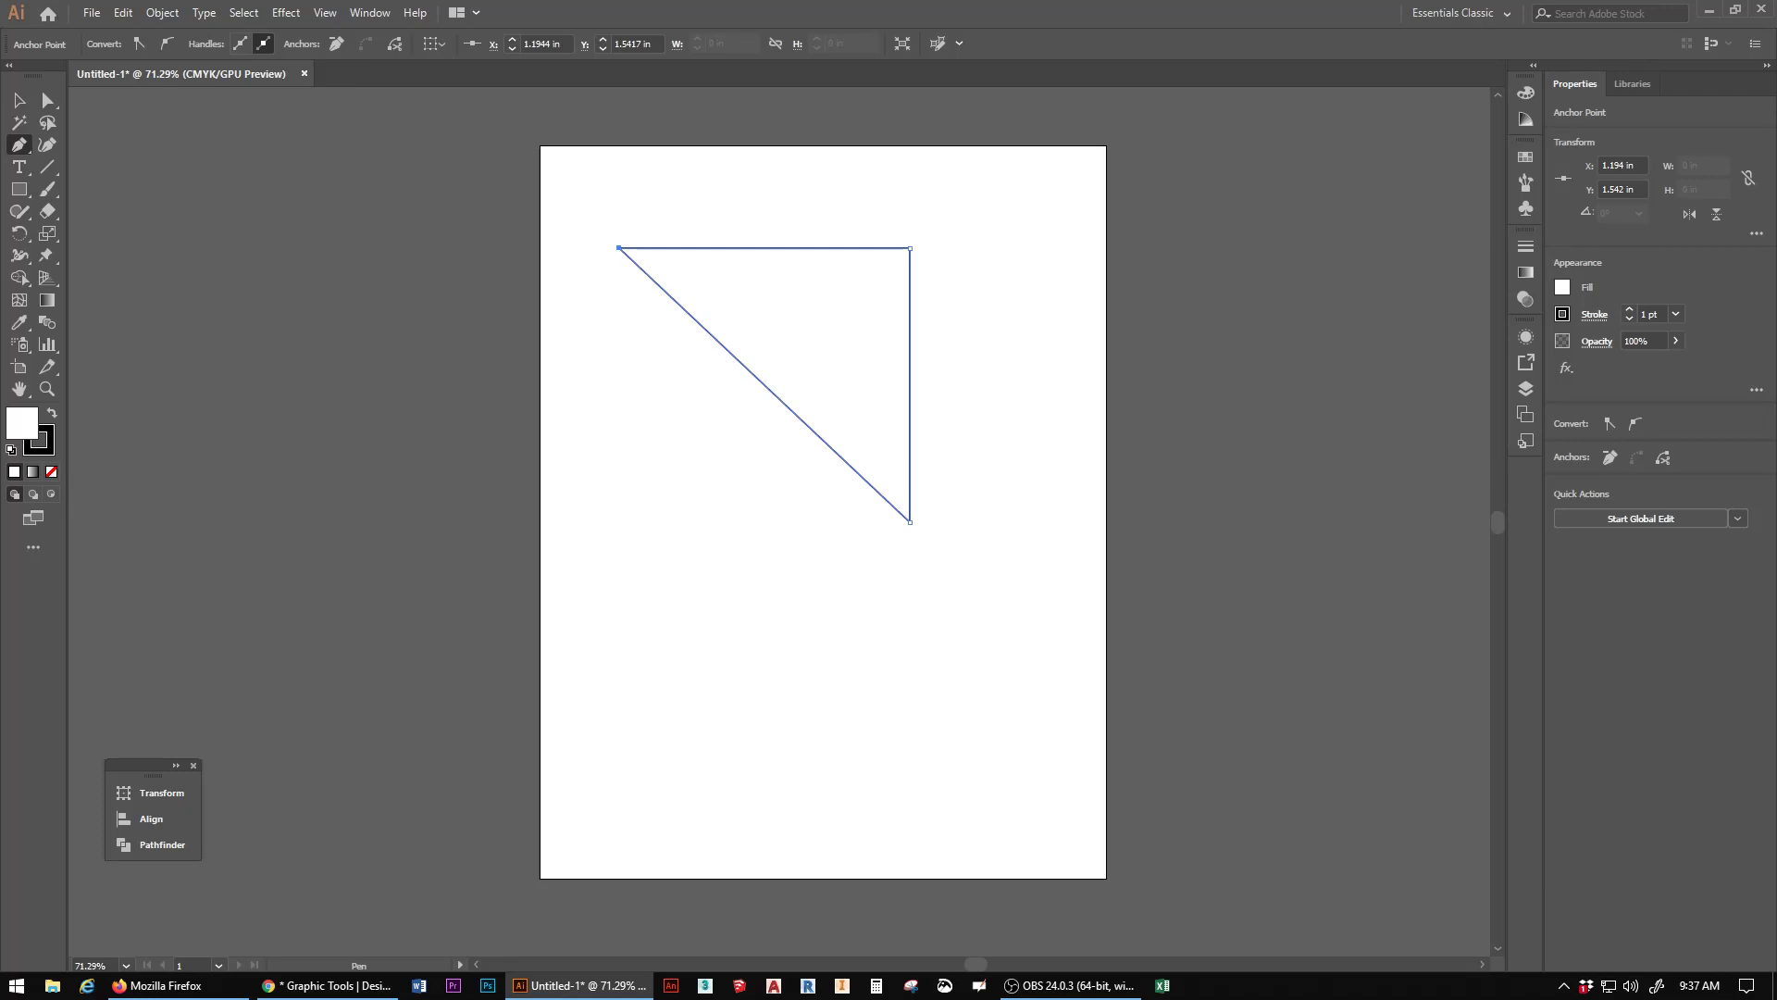
Step: Delete the whole triangle from the artboard
{"action": "left_click", "coordinate": [19, 100]}
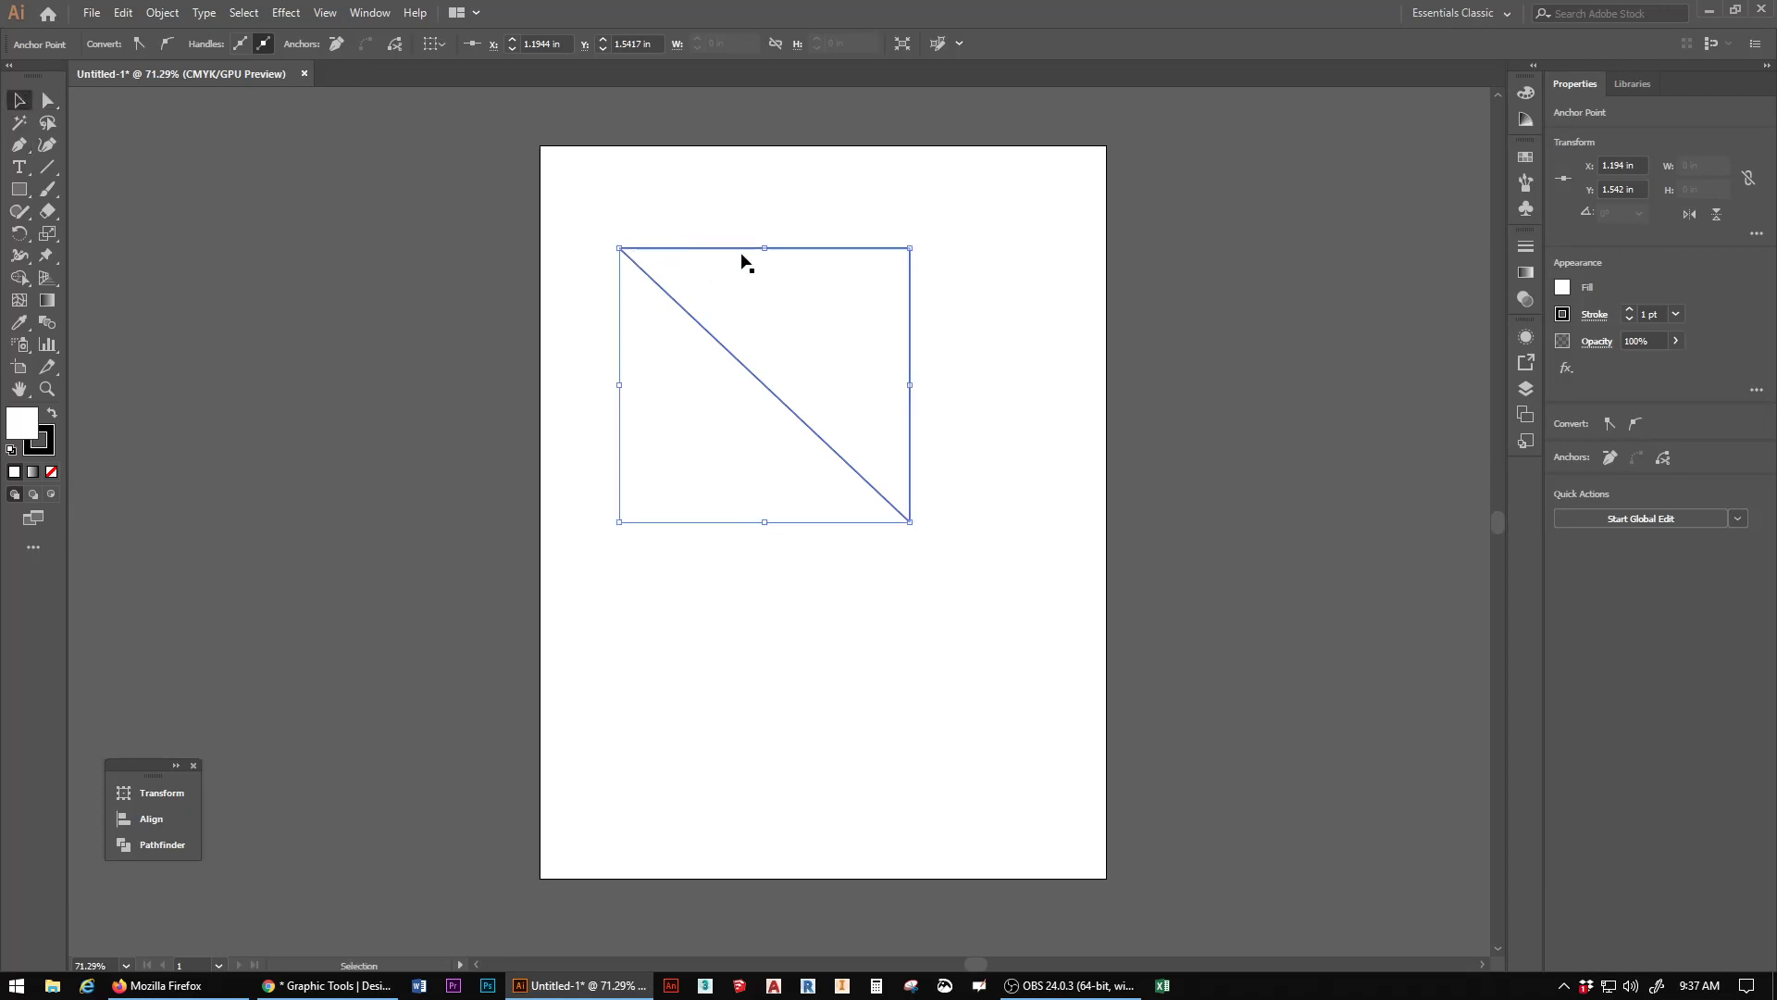
{"action": "key", "text": "Delete"}
{"action": "key", "text": "Delete"}
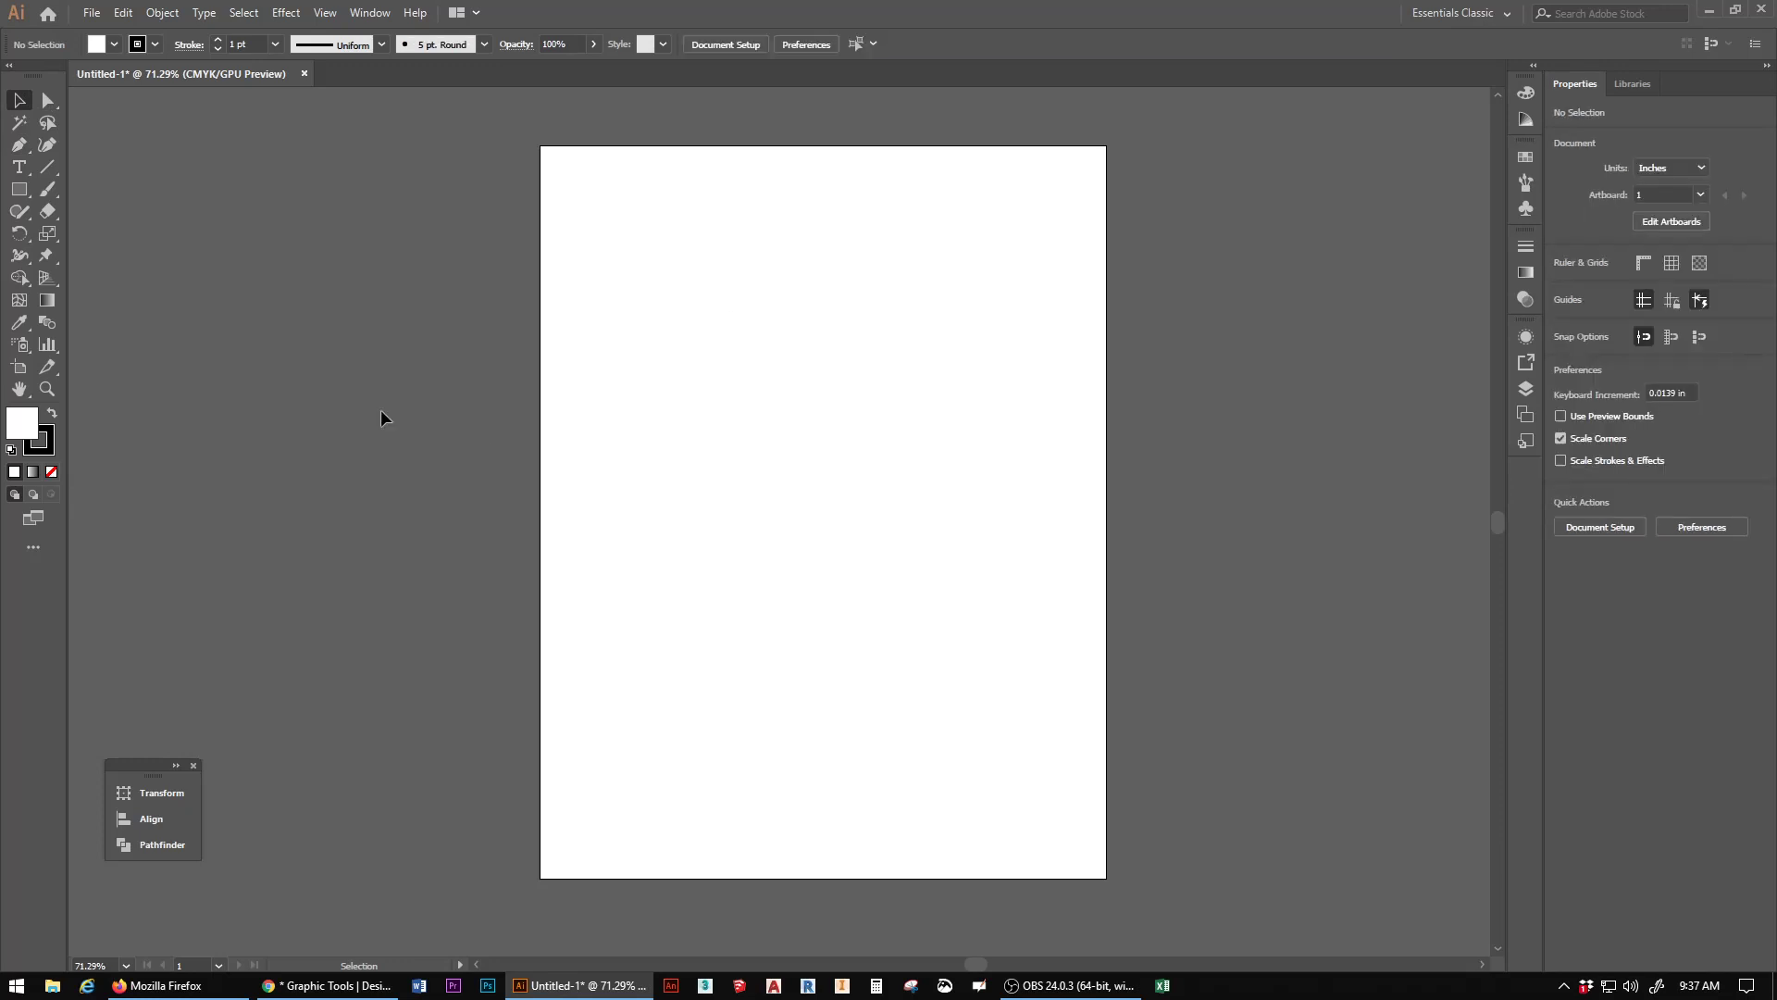
Step: Draw a closed, irregular curved shape about 7 in wide with smooth Pen tool anchor points on the upper half of the artboard
{"action": "left_click", "coordinate": [21, 145]}
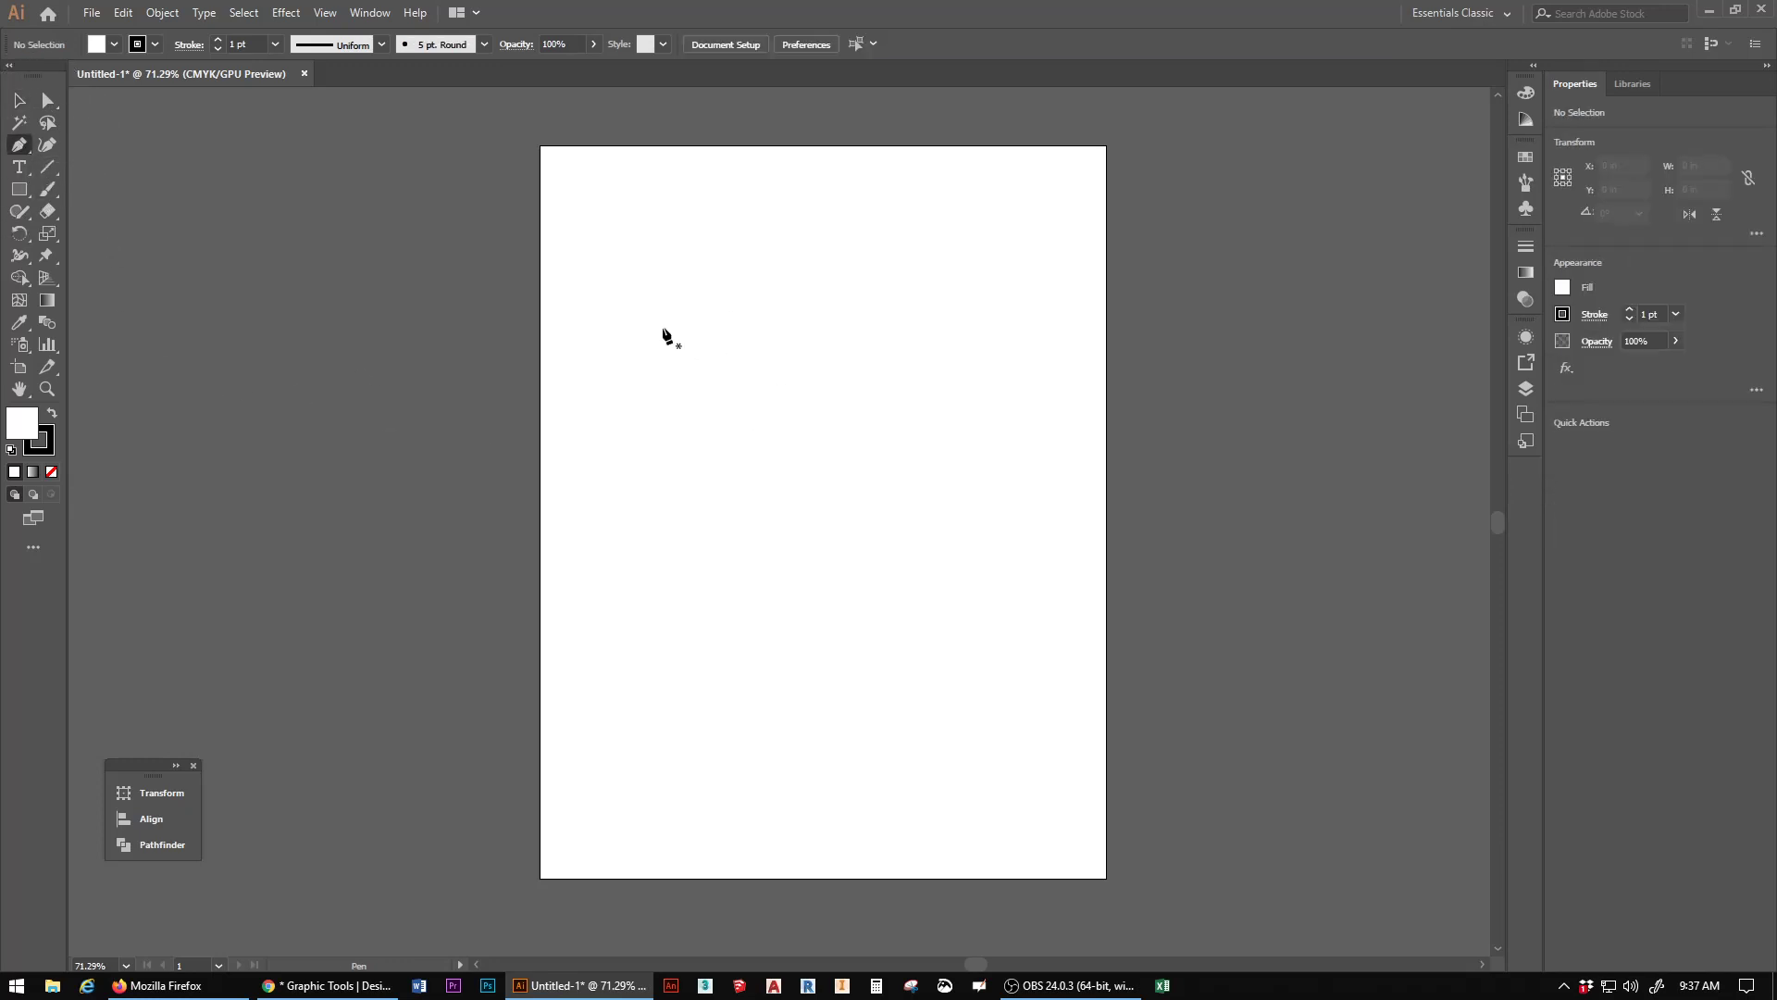
{"action": "left_click", "coordinate": [591, 262]}
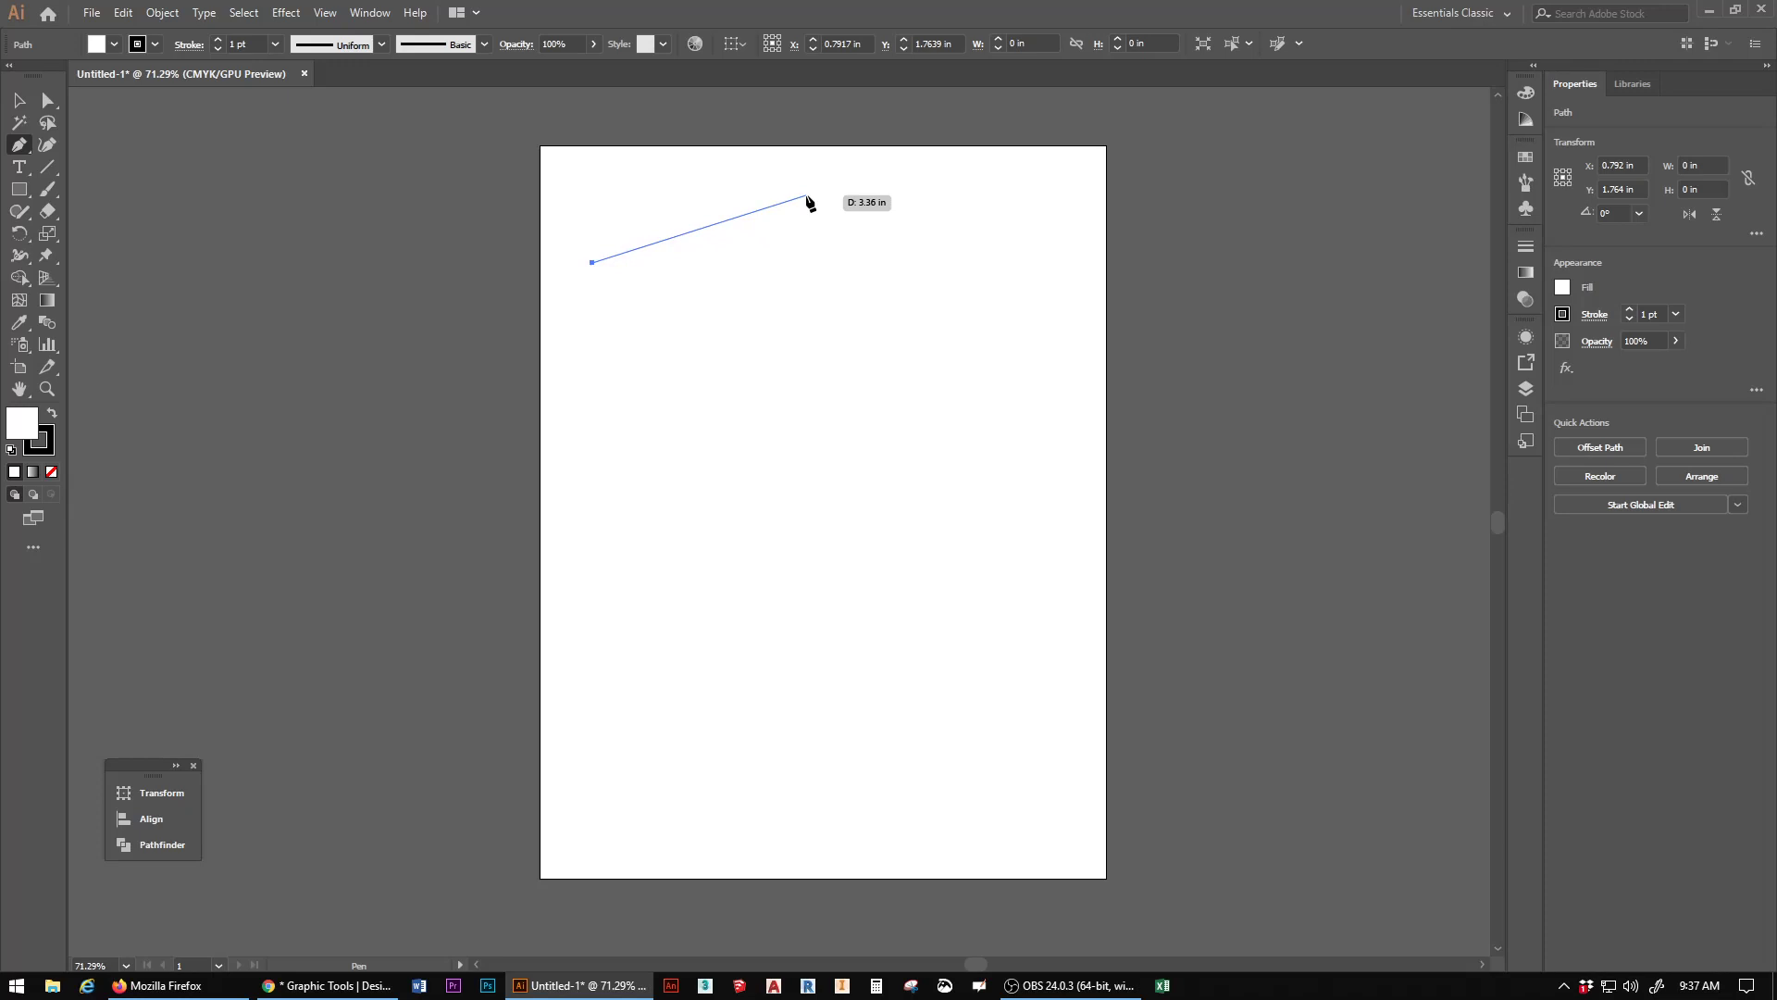
{"action": "left_click_drag", "start_coordinate": [800, 201], "coordinate": [976, 329]}
{"action": "left_click_drag", "start_coordinate": [1044, 382], "coordinate": [1068, 474]}
{"action": "left_click_drag", "start_coordinate": [989, 585], "coordinate": [960, 594]}
{"action": "left_click_drag", "start_coordinate": [831, 571], "coordinate": [796, 553]}
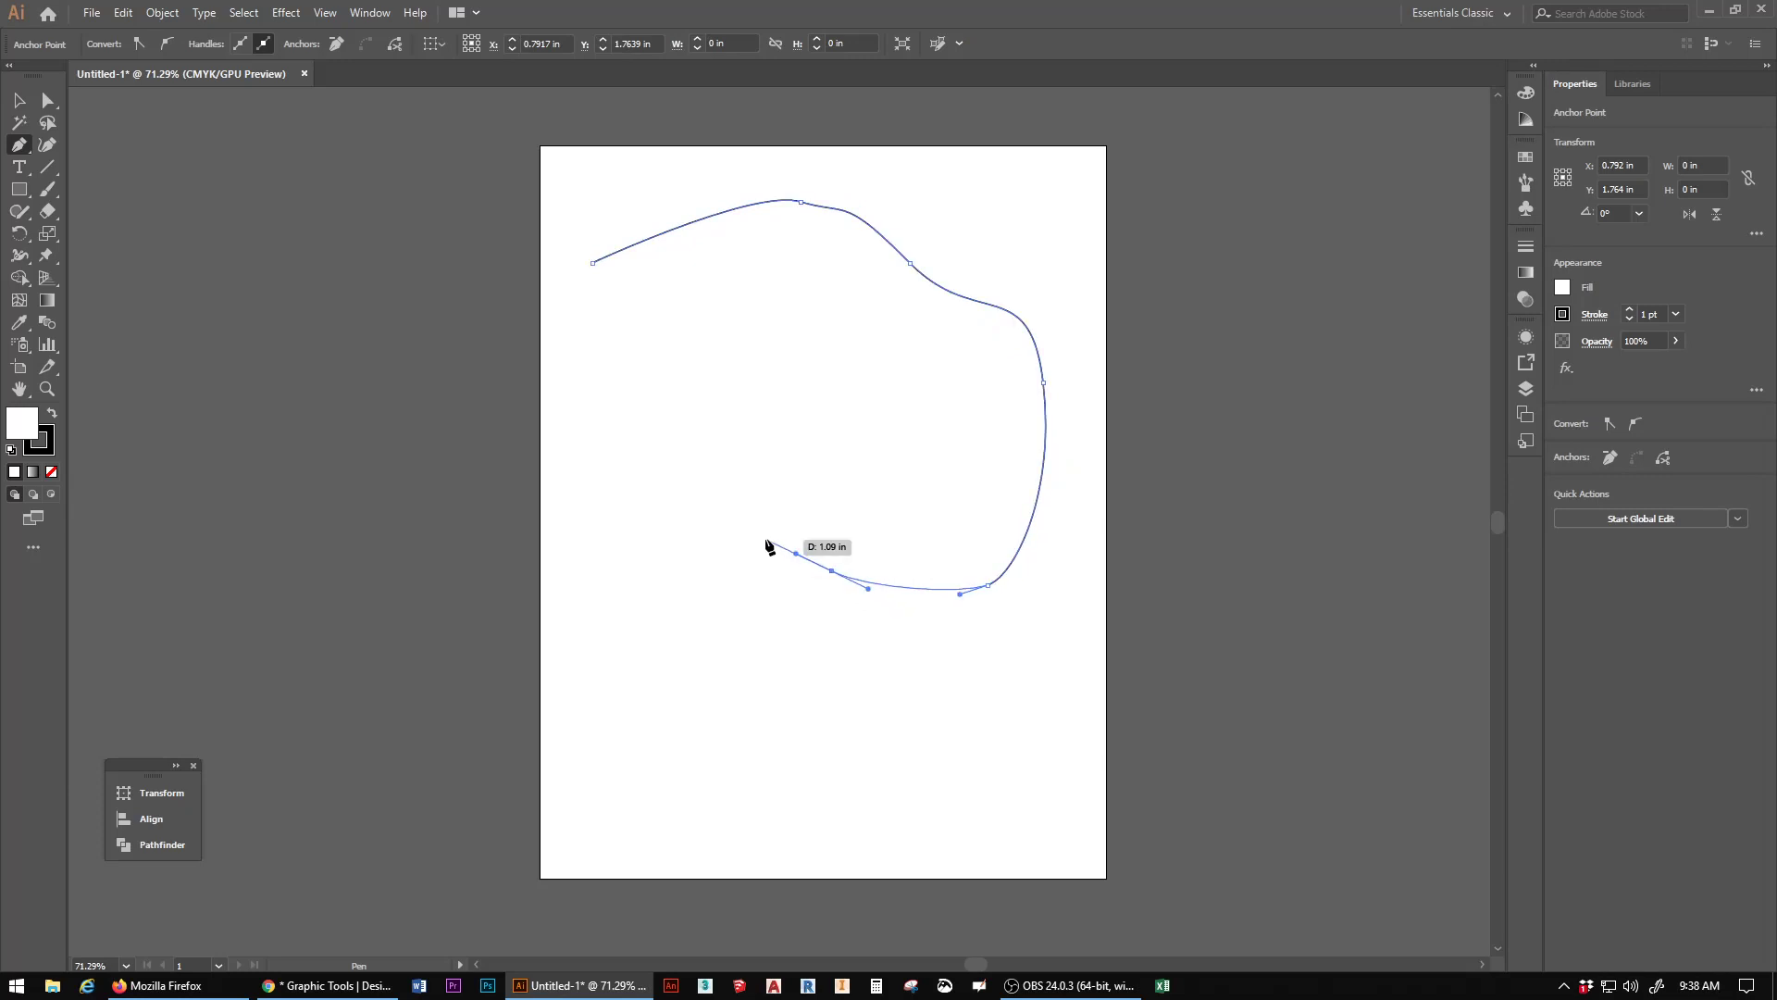
{"action": "left_click_drag", "start_coordinate": [698, 494], "coordinate": [614, 420]}
{"action": "left_click_drag", "start_coordinate": [600, 353], "coordinate": [610, 276]}
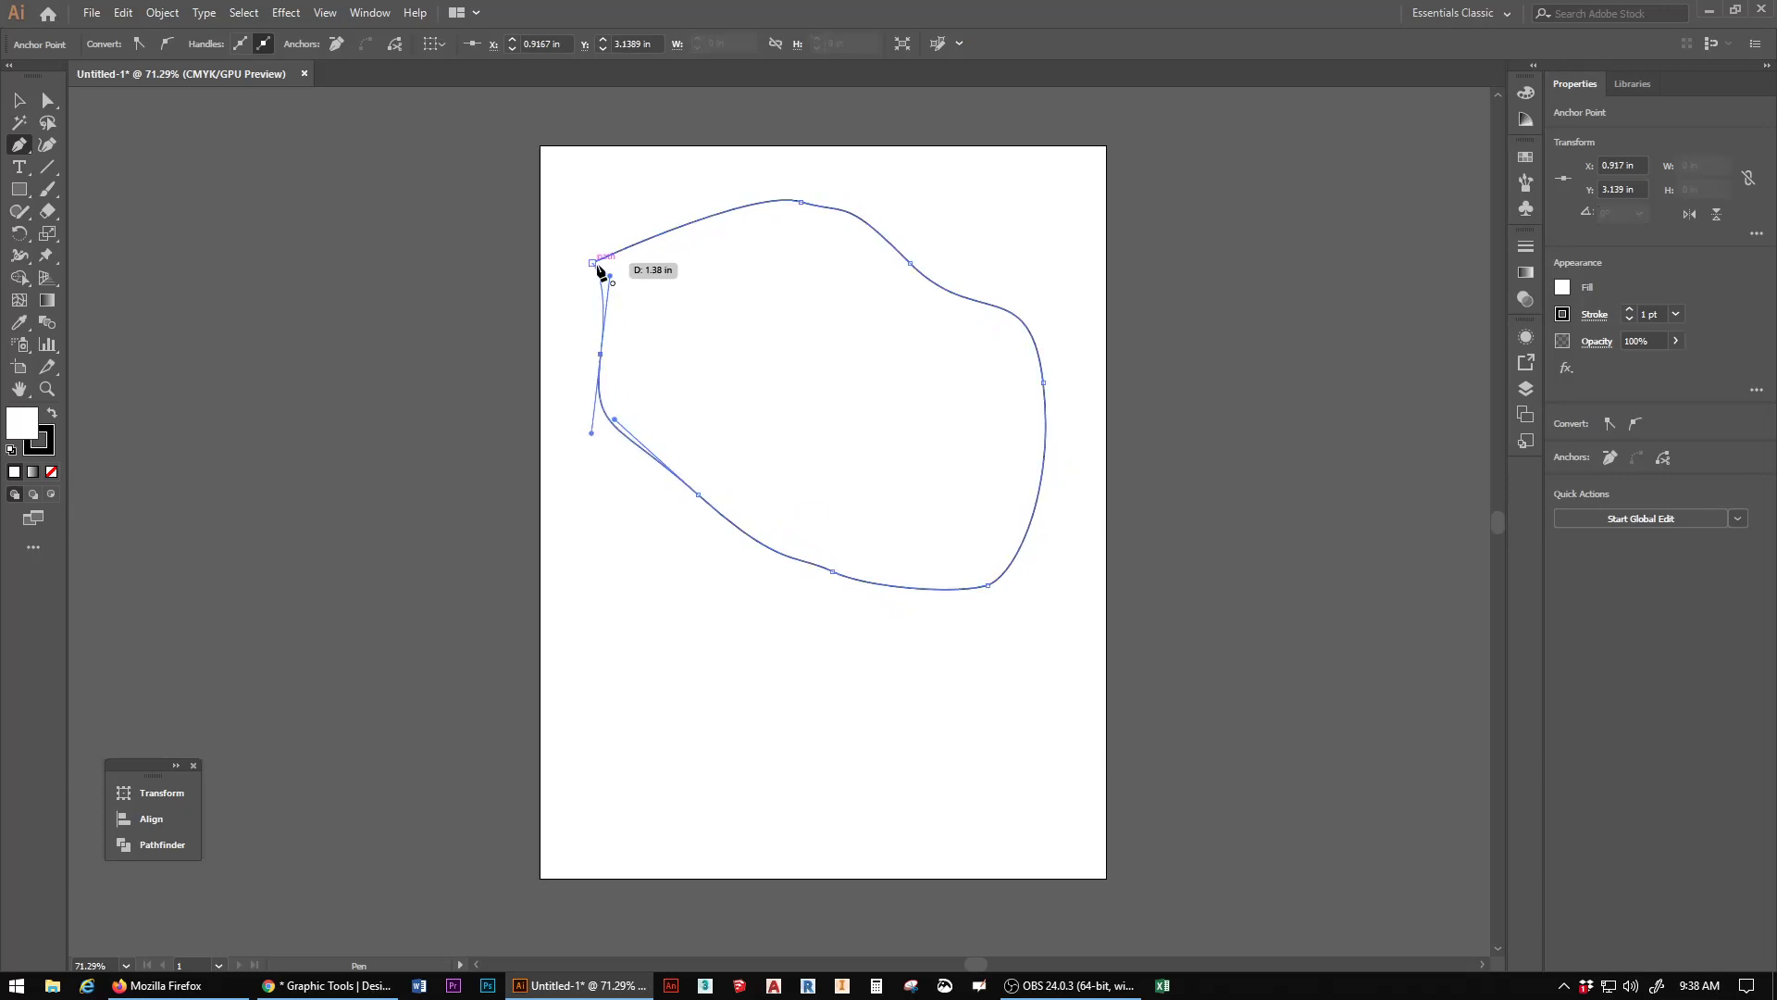
{"action": "left_click", "coordinate": [598, 271]}
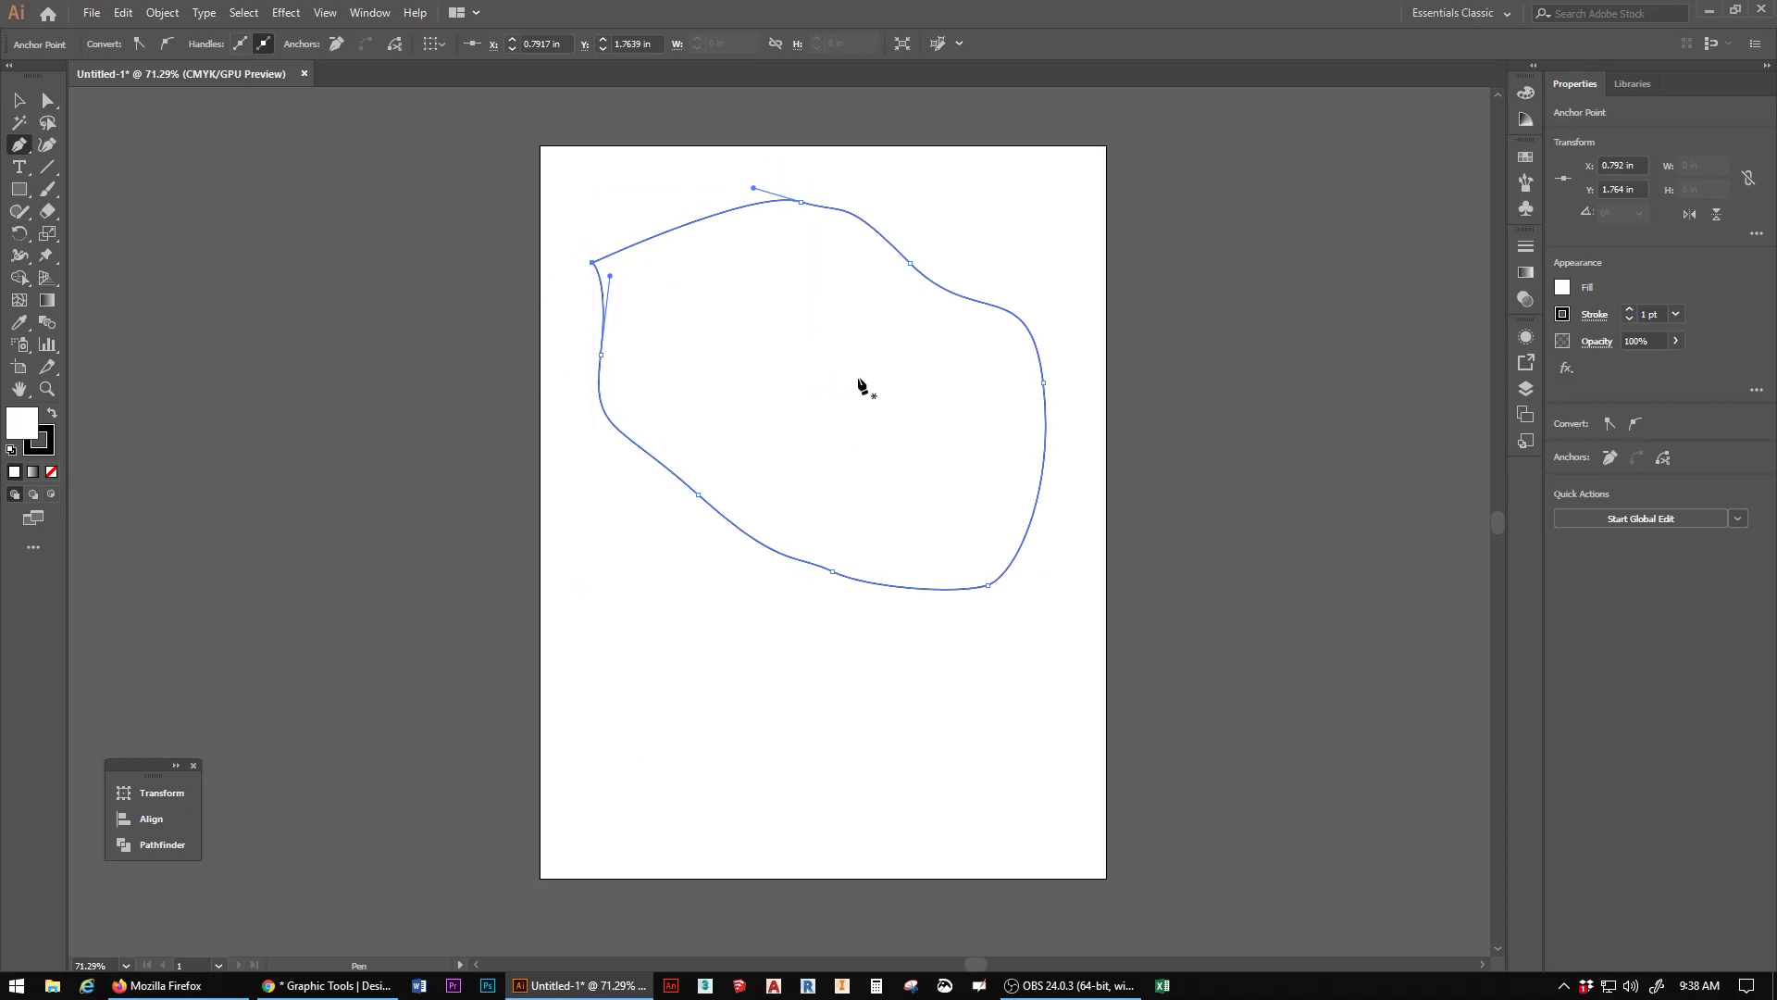
Step: Delete the entire curved shape from the artboard
{"action": "left_click", "coordinate": [18, 100]}
{"action": "left_click", "coordinate": [828, 278]}
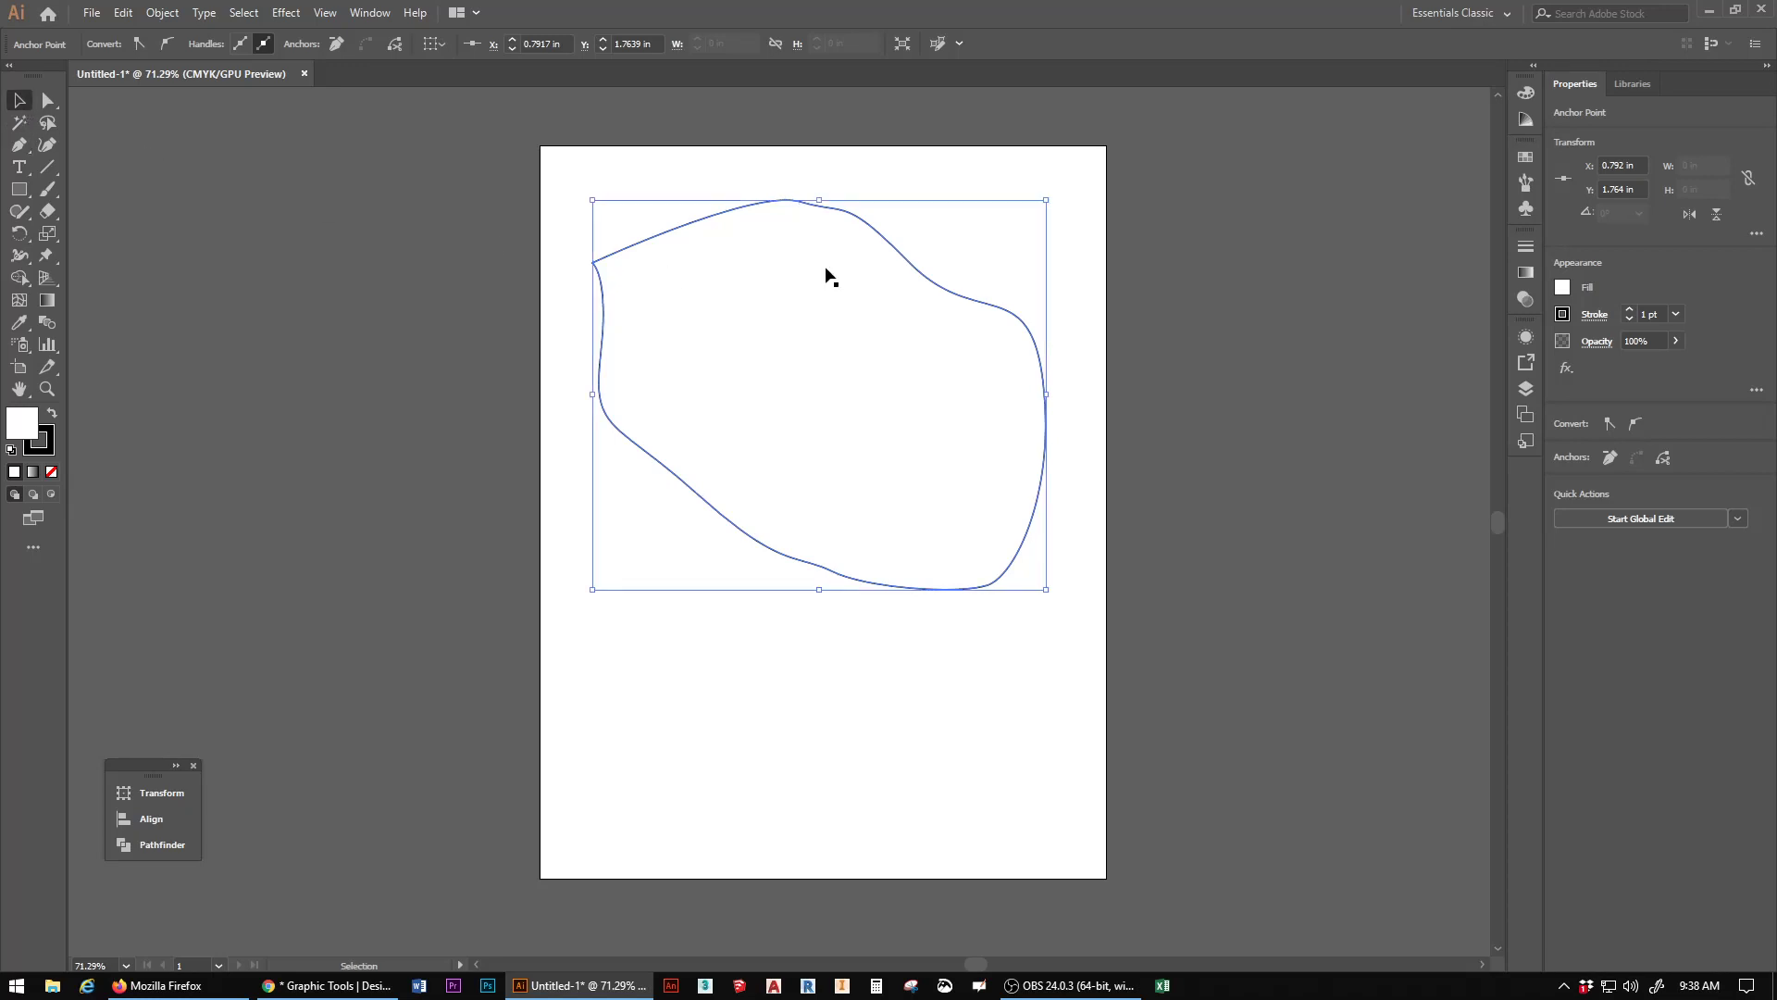
{"action": "key", "text": "Delete"}
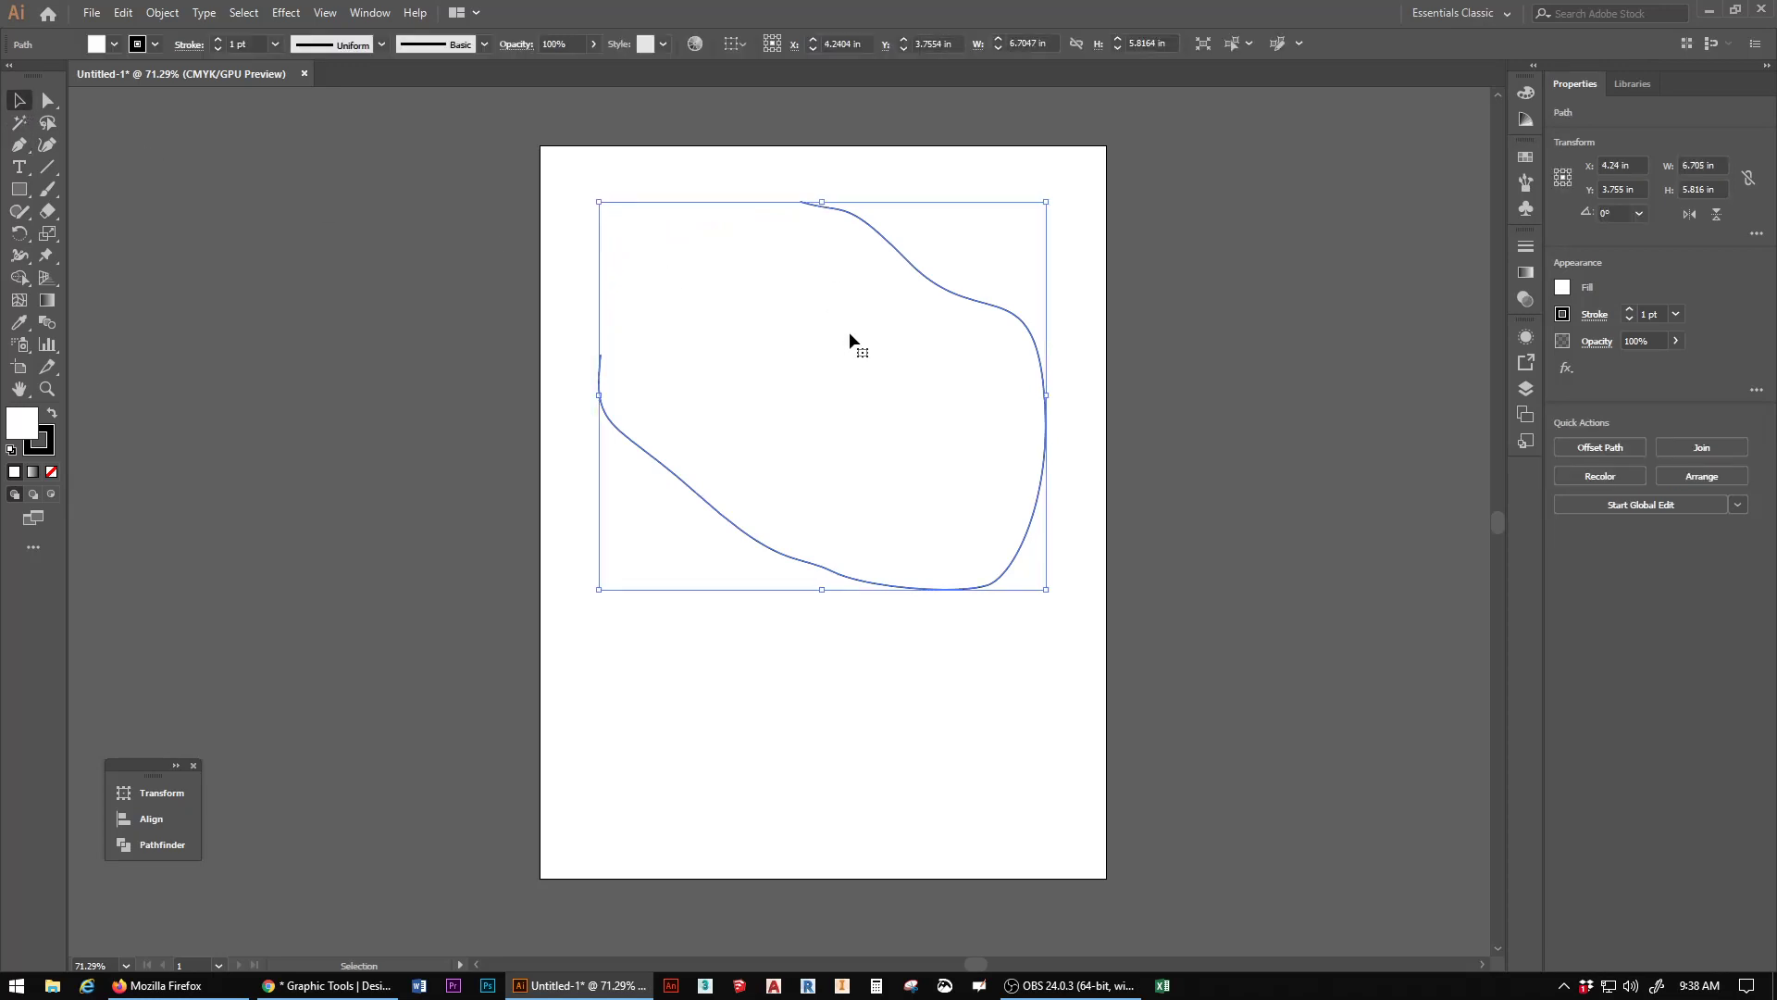
{"action": "key", "text": "Delete"}
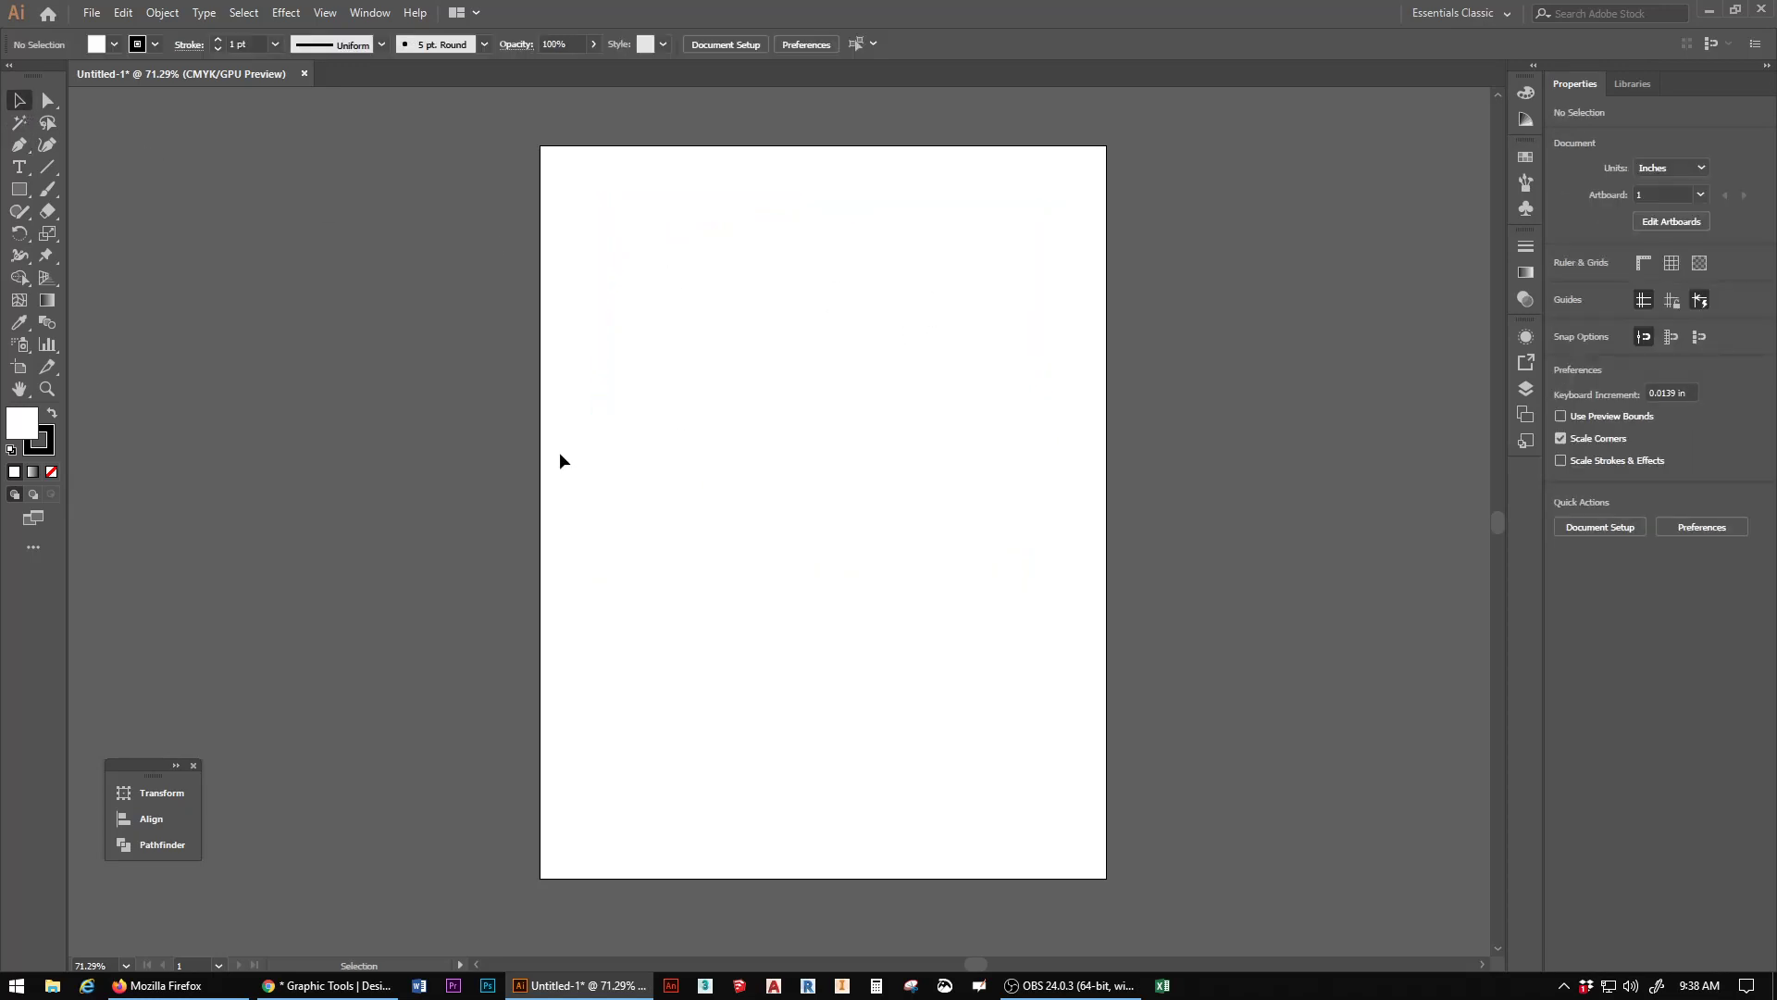
Step: Paste the copied flame image and move it within the artboard to about X 4.33 in, Y 4.58 in
{"action": "key", "text": "ctrl+v"}
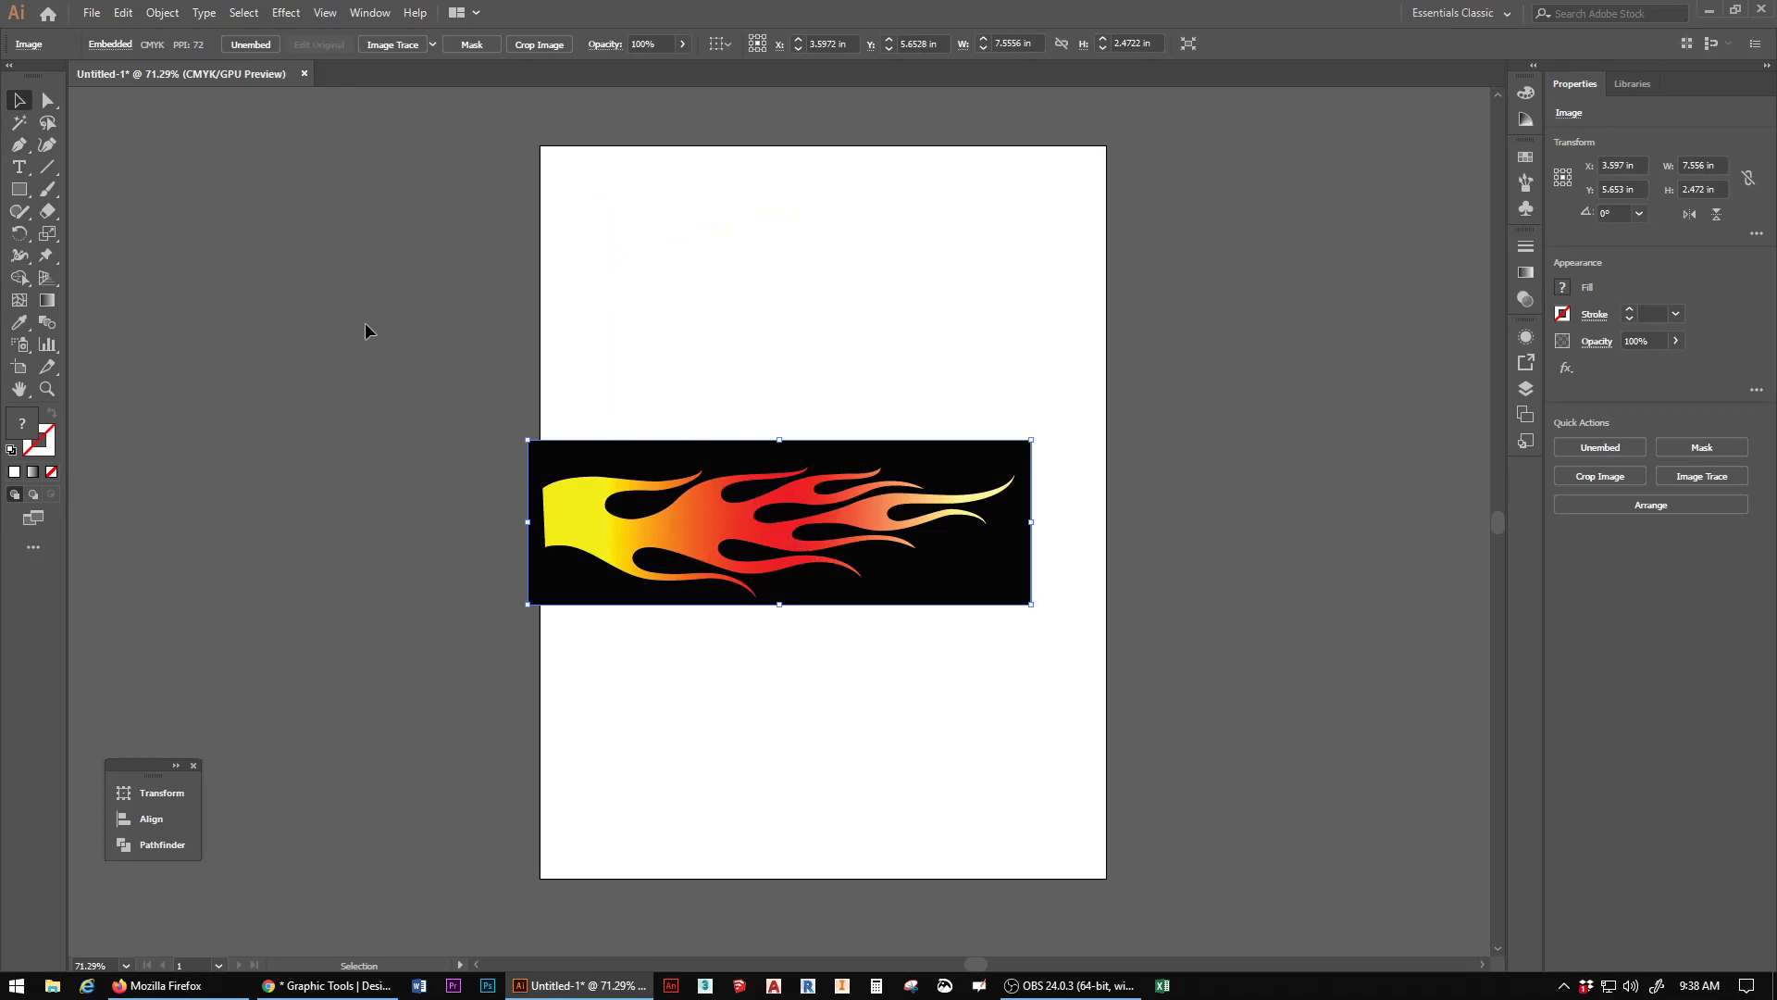
{"action": "left_click_drag", "start_coordinate": [776, 529], "coordinate": [825, 457]}
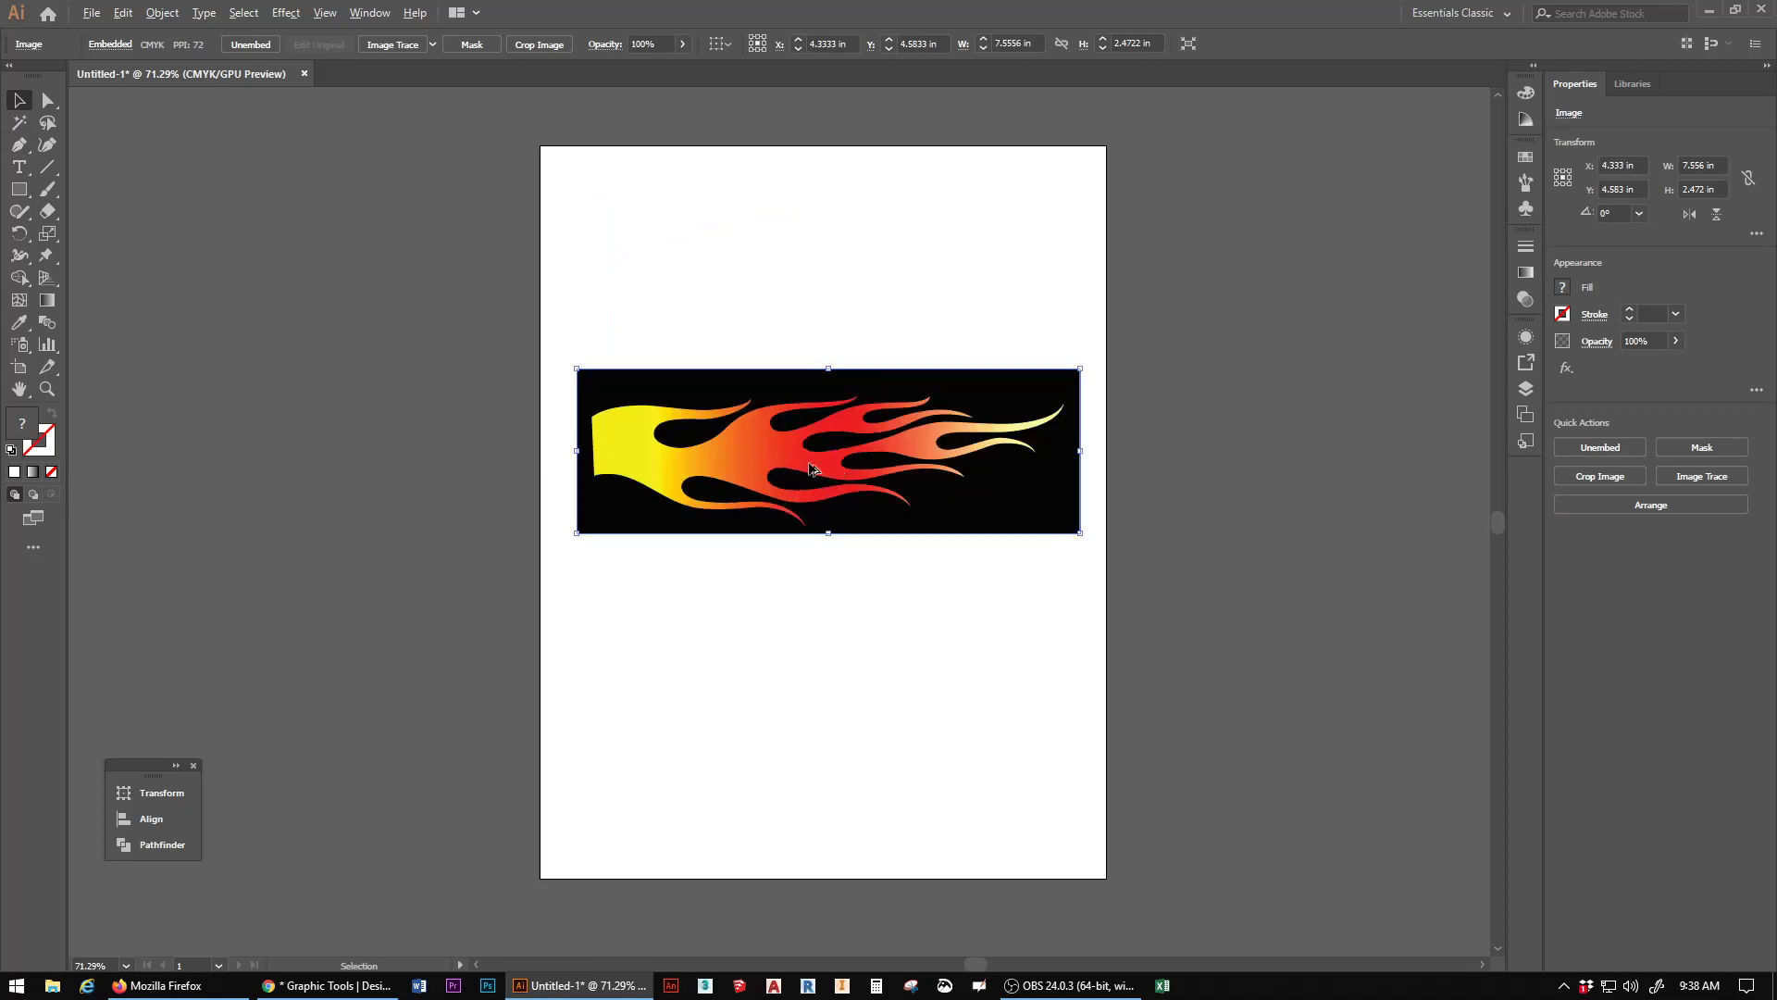
Step: Trace the flame's top edge with the Pen tool, from its upper-left corner to the tip of the first upper tongue, about 2.4 in wide
{"action": "scroll", "coordinate": [811, 468], "scroll_direction": "up", "scroll_amount": 3}
{"action": "scroll", "coordinate": [811, 468], "scroll_direction": "down", "scroll_amount": 1}
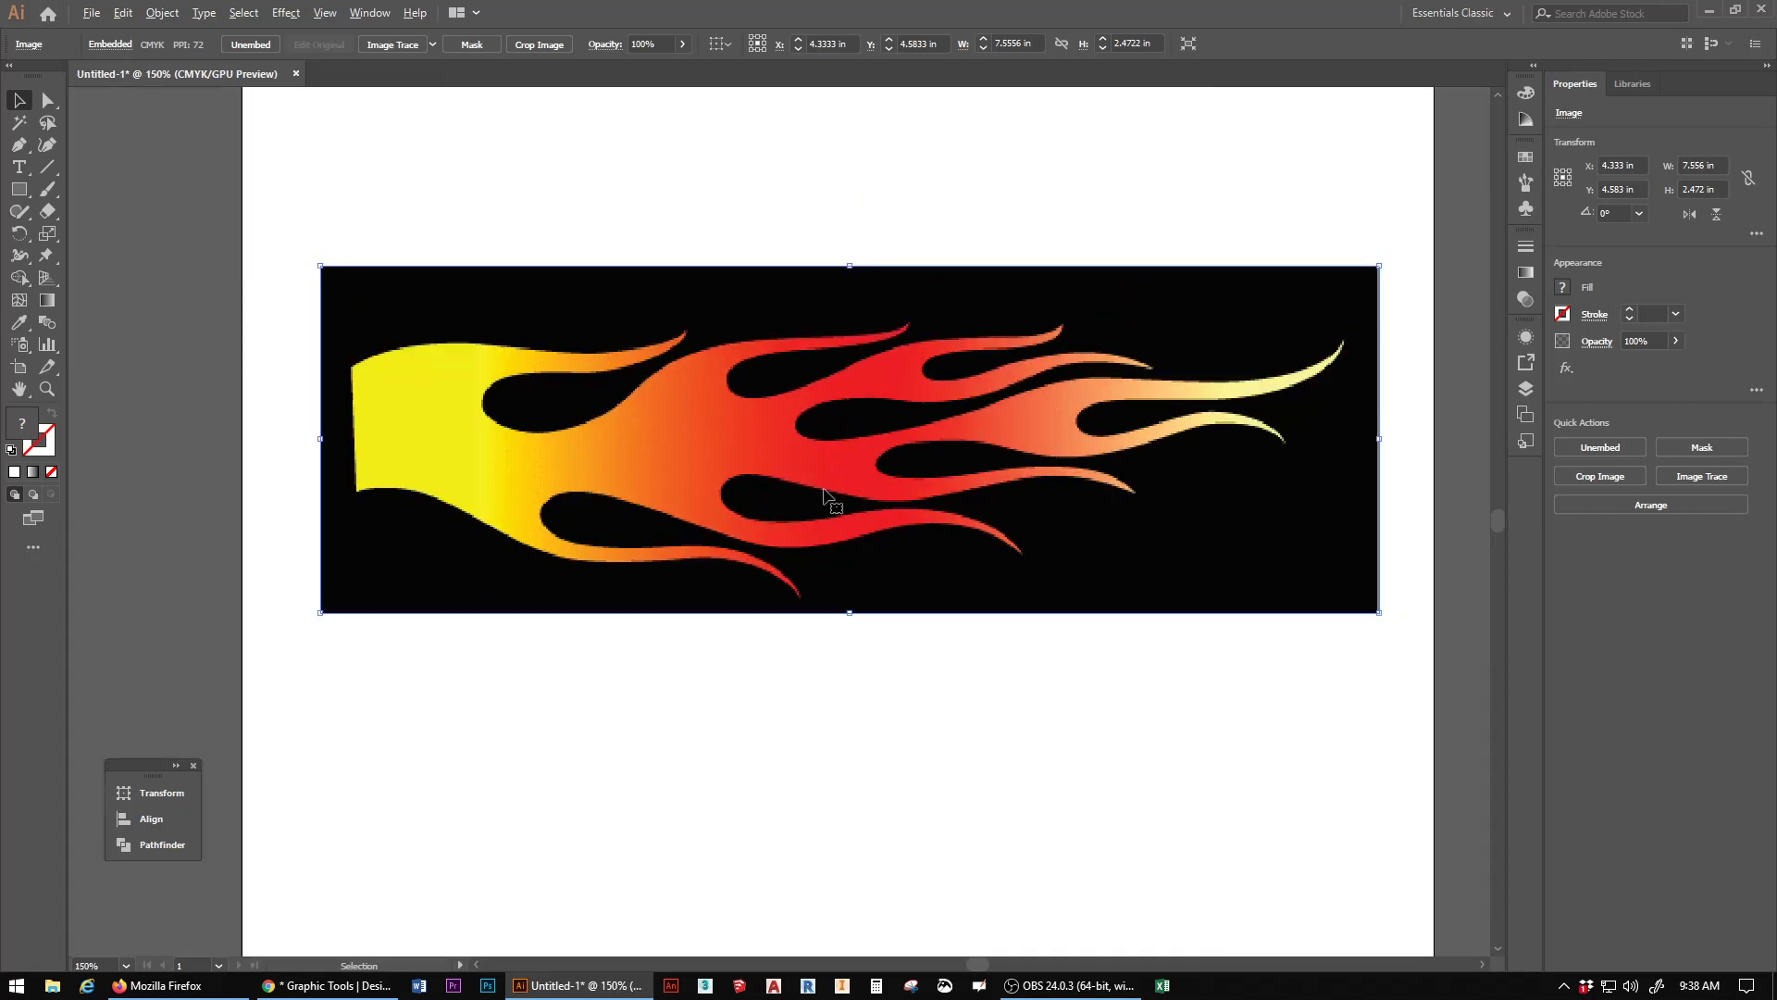
{"action": "left_click_drag", "start_coordinate": [975, 965], "coordinate": [973, 965]}
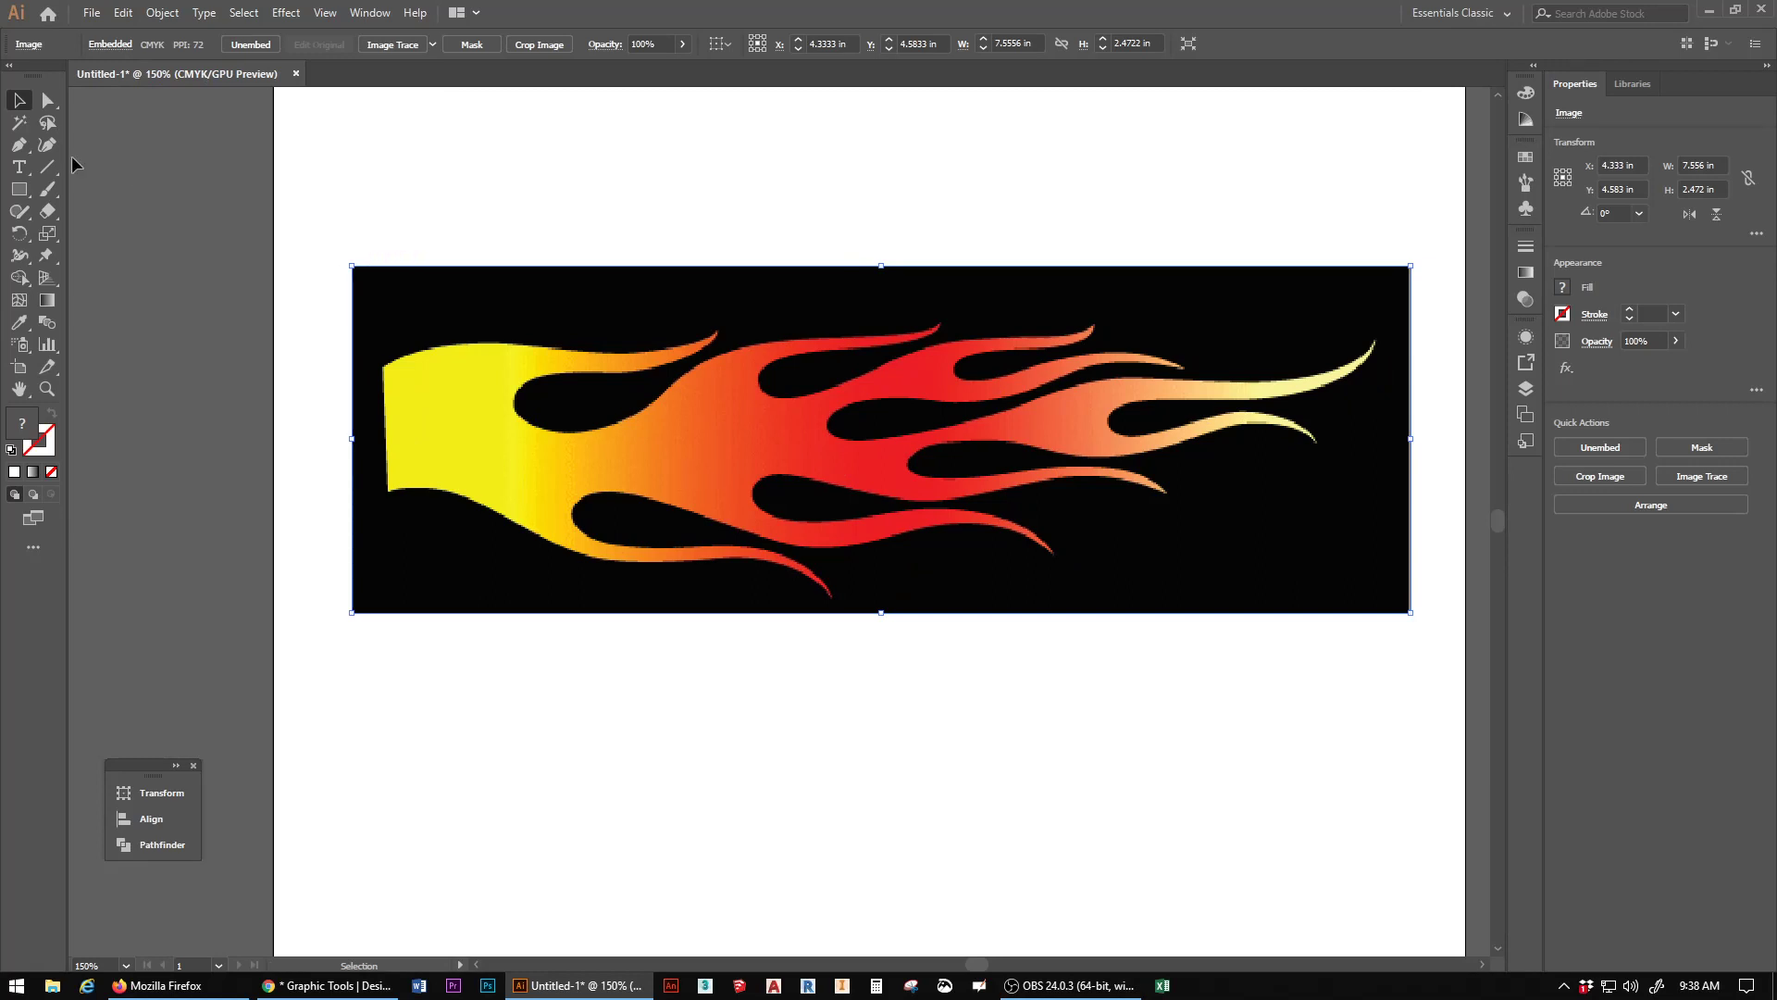
{"action": "left_click", "coordinate": [21, 146]}
{"action": "left_click", "coordinate": [381, 369]}
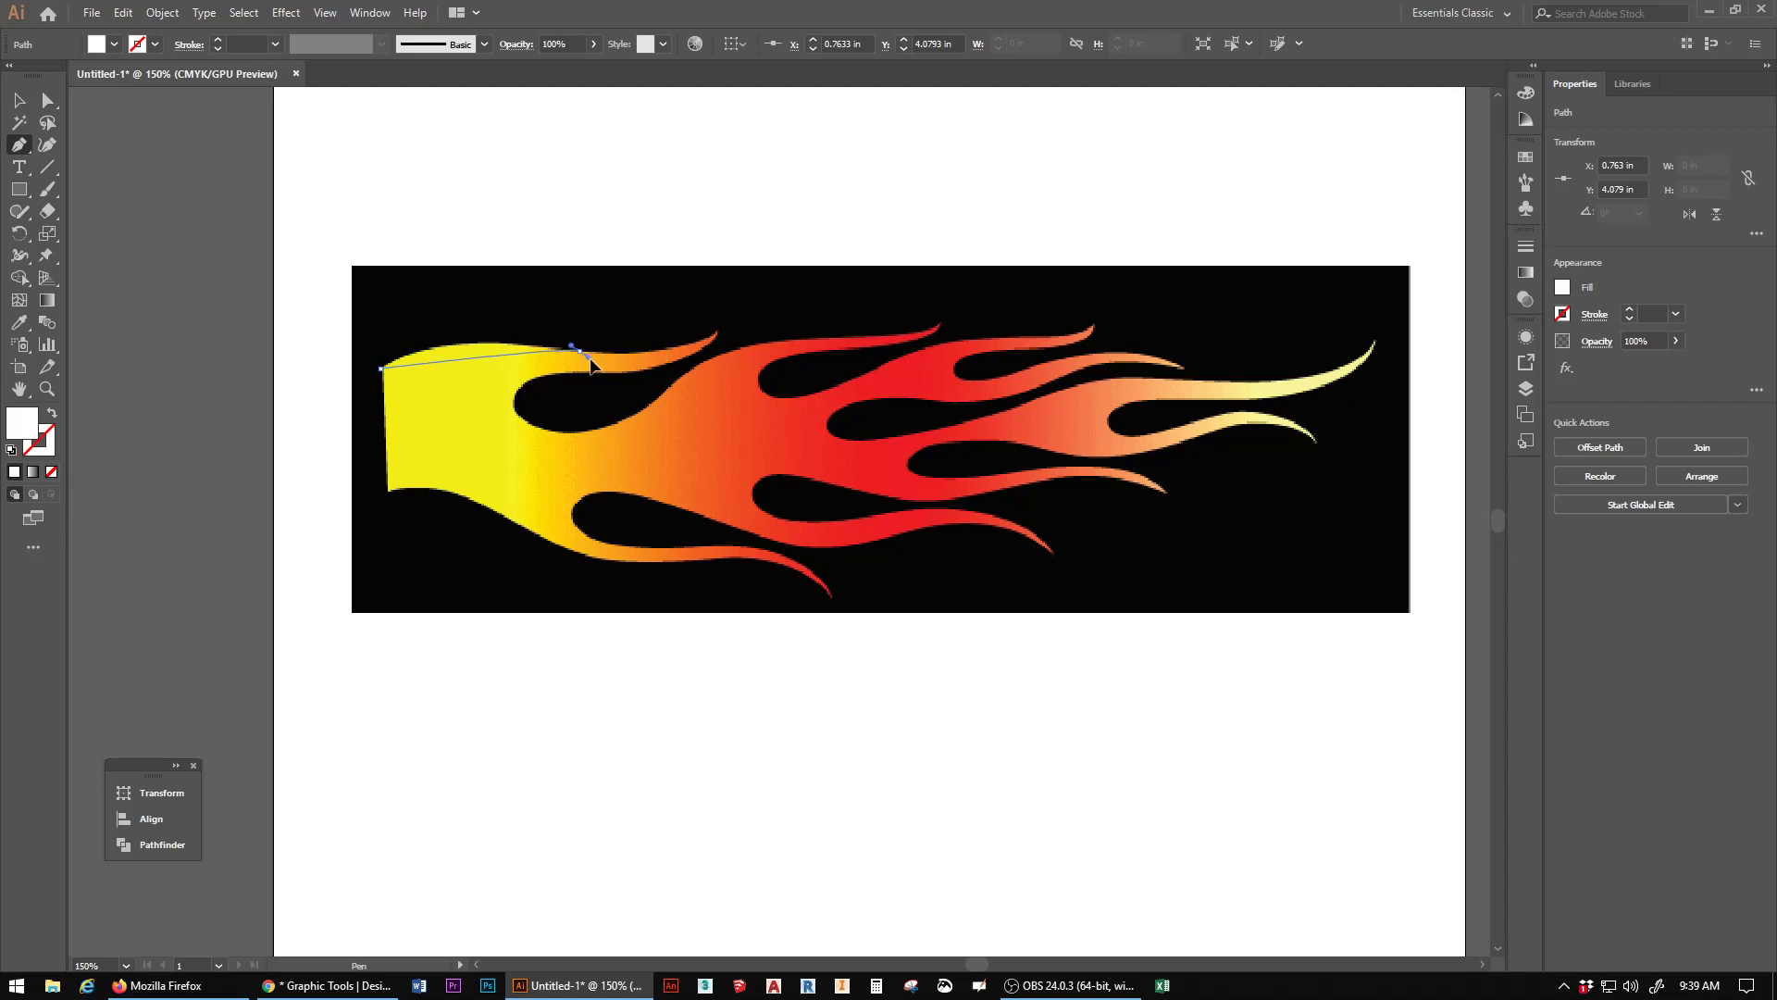
{"action": "left_click_drag", "start_coordinate": [579, 351], "coordinate": [728, 373]}
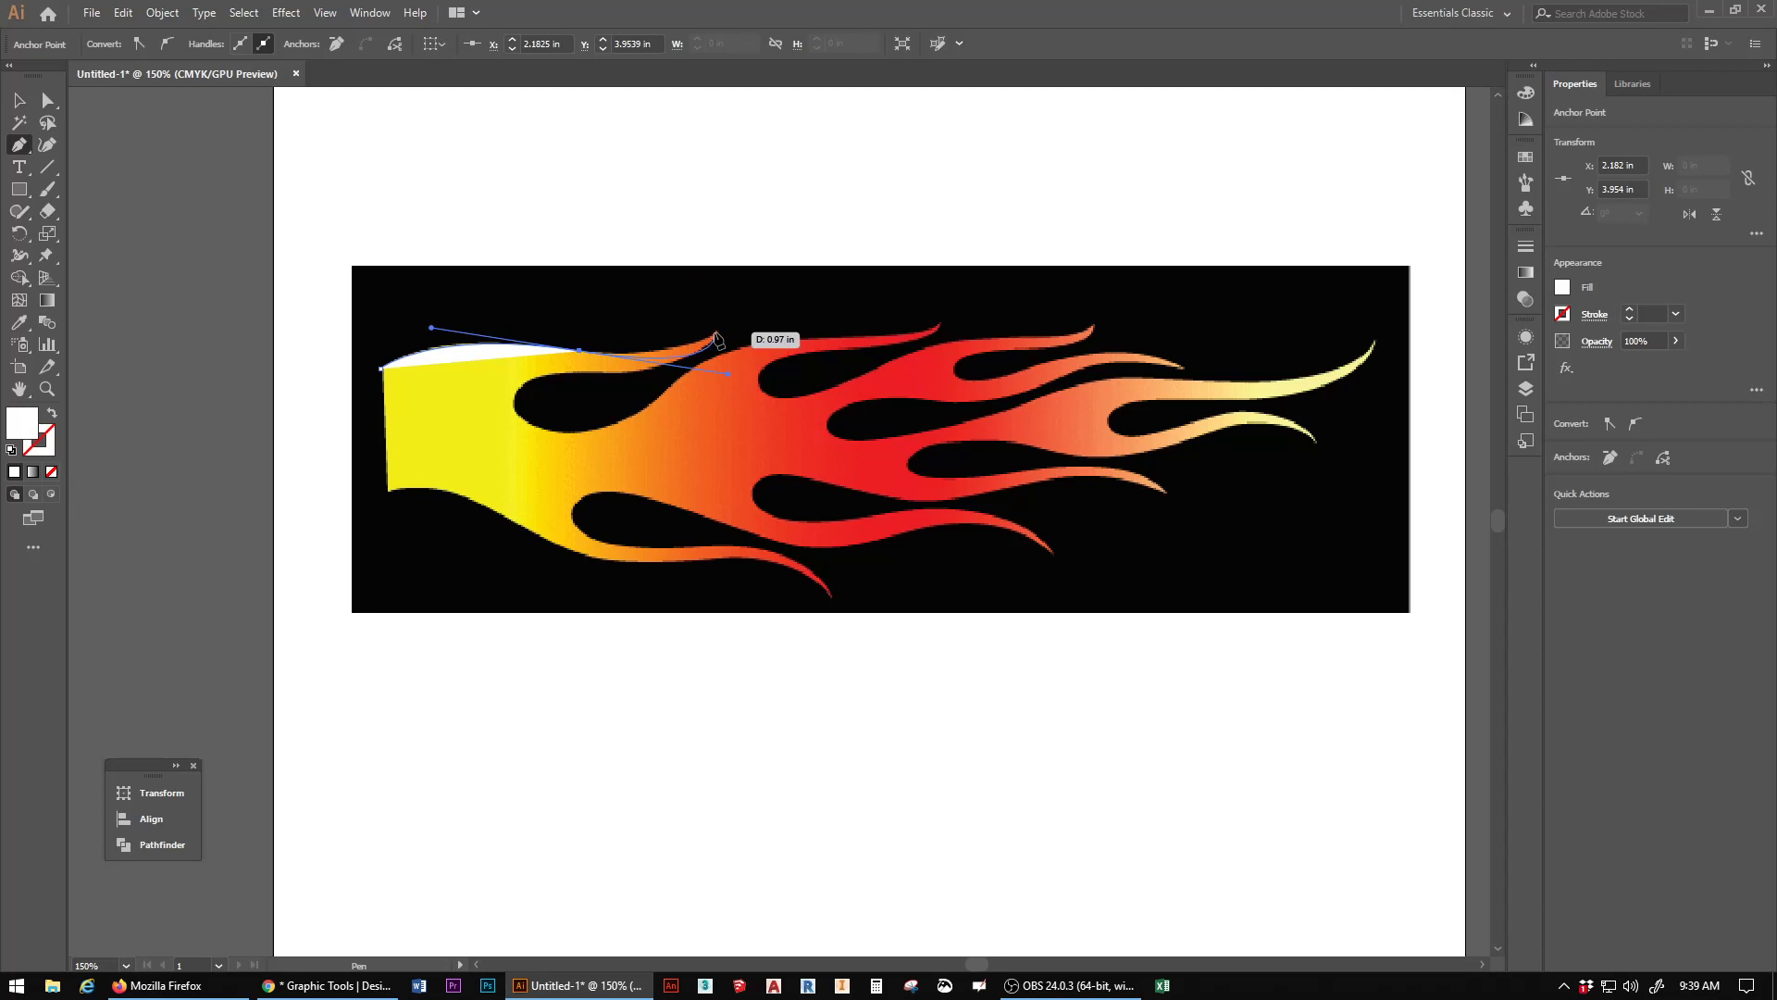
{"action": "mouse_move", "coordinate": [714, 334]}
{"action": "left_mouse_down"}
{"action": "mouse_move", "coordinate": [731, 352]}
{"action": "mouse_move", "coordinate": [677, 382]}
{"action": "mouse_move", "coordinate": [752, 340]}
{"action": "mouse_move", "coordinate": [718, 306]}
{"action": "mouse_move", "coordinate": [751, 315]}
{"action": "mouse_move", "coordinate": [799, 294]}
{"action": "mouse_move", "coordinate": [754, 347]}
{"action": "mouse_move", "coordinate": [714, 357]}
{"action": "mouse_move", "coordinate": [717, 334]}
{"action": "left_mouse_up"}
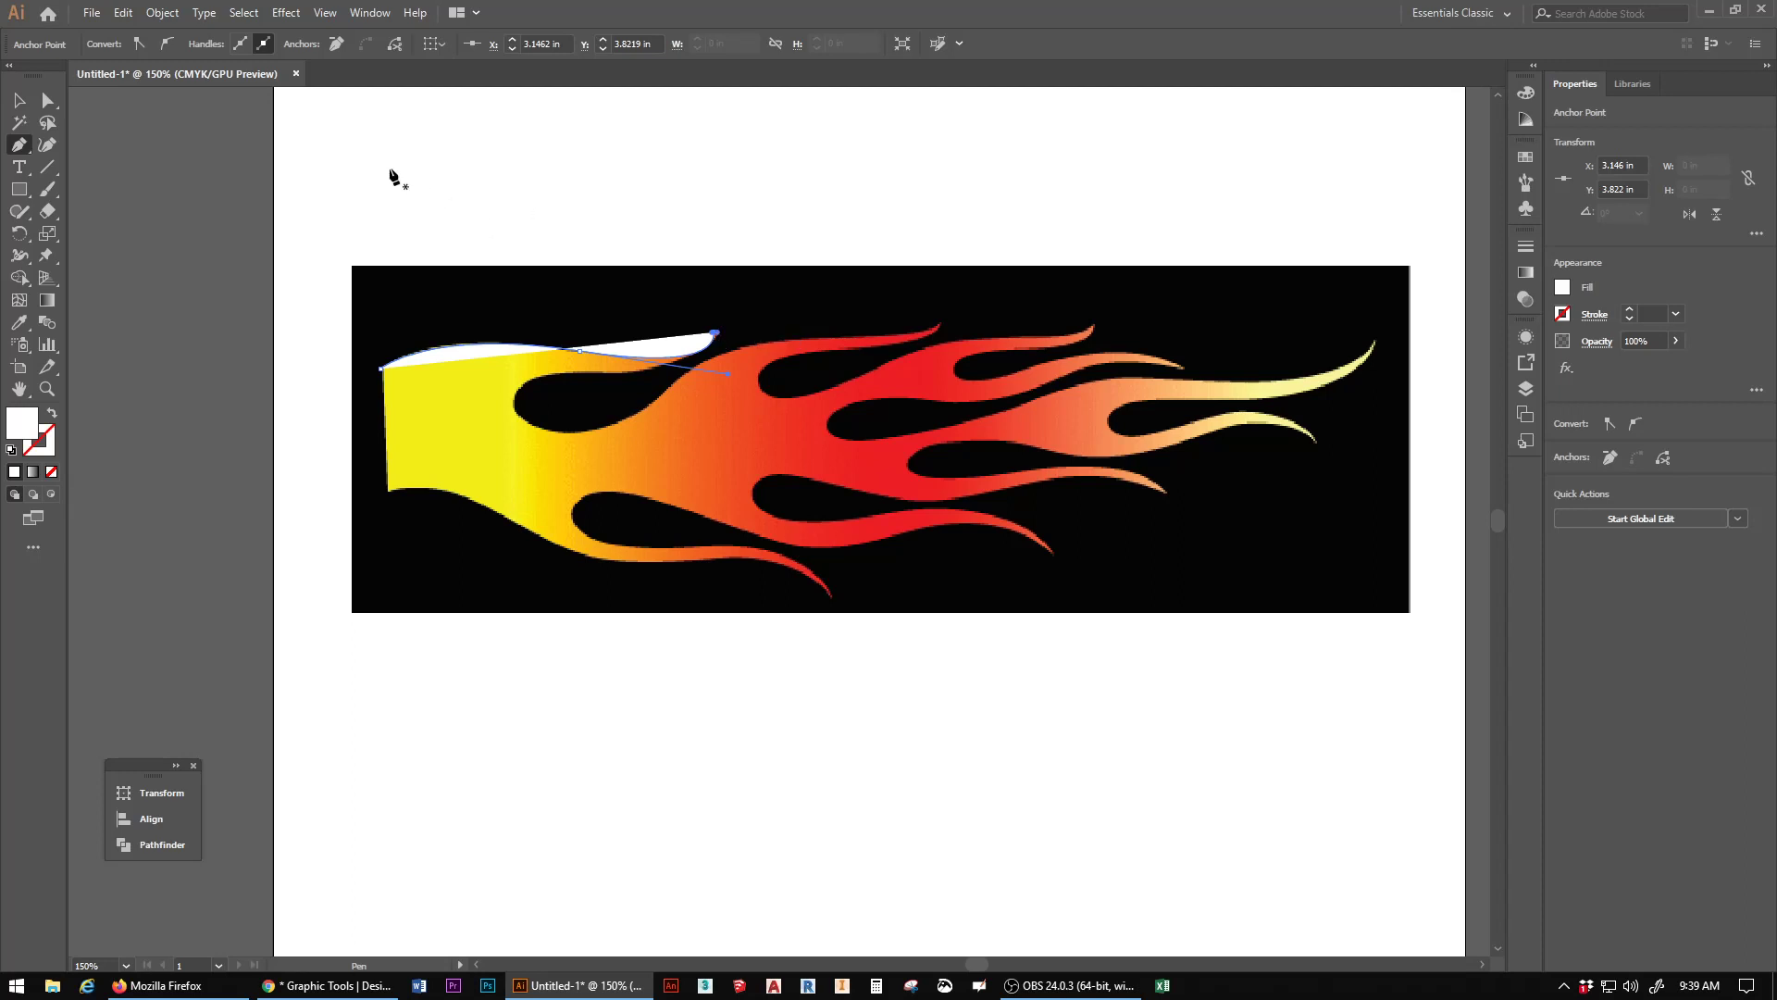
Step: Set the fill of the traced top-edge path to None
{"action": "left_click", "coordinate": [16, 102]}
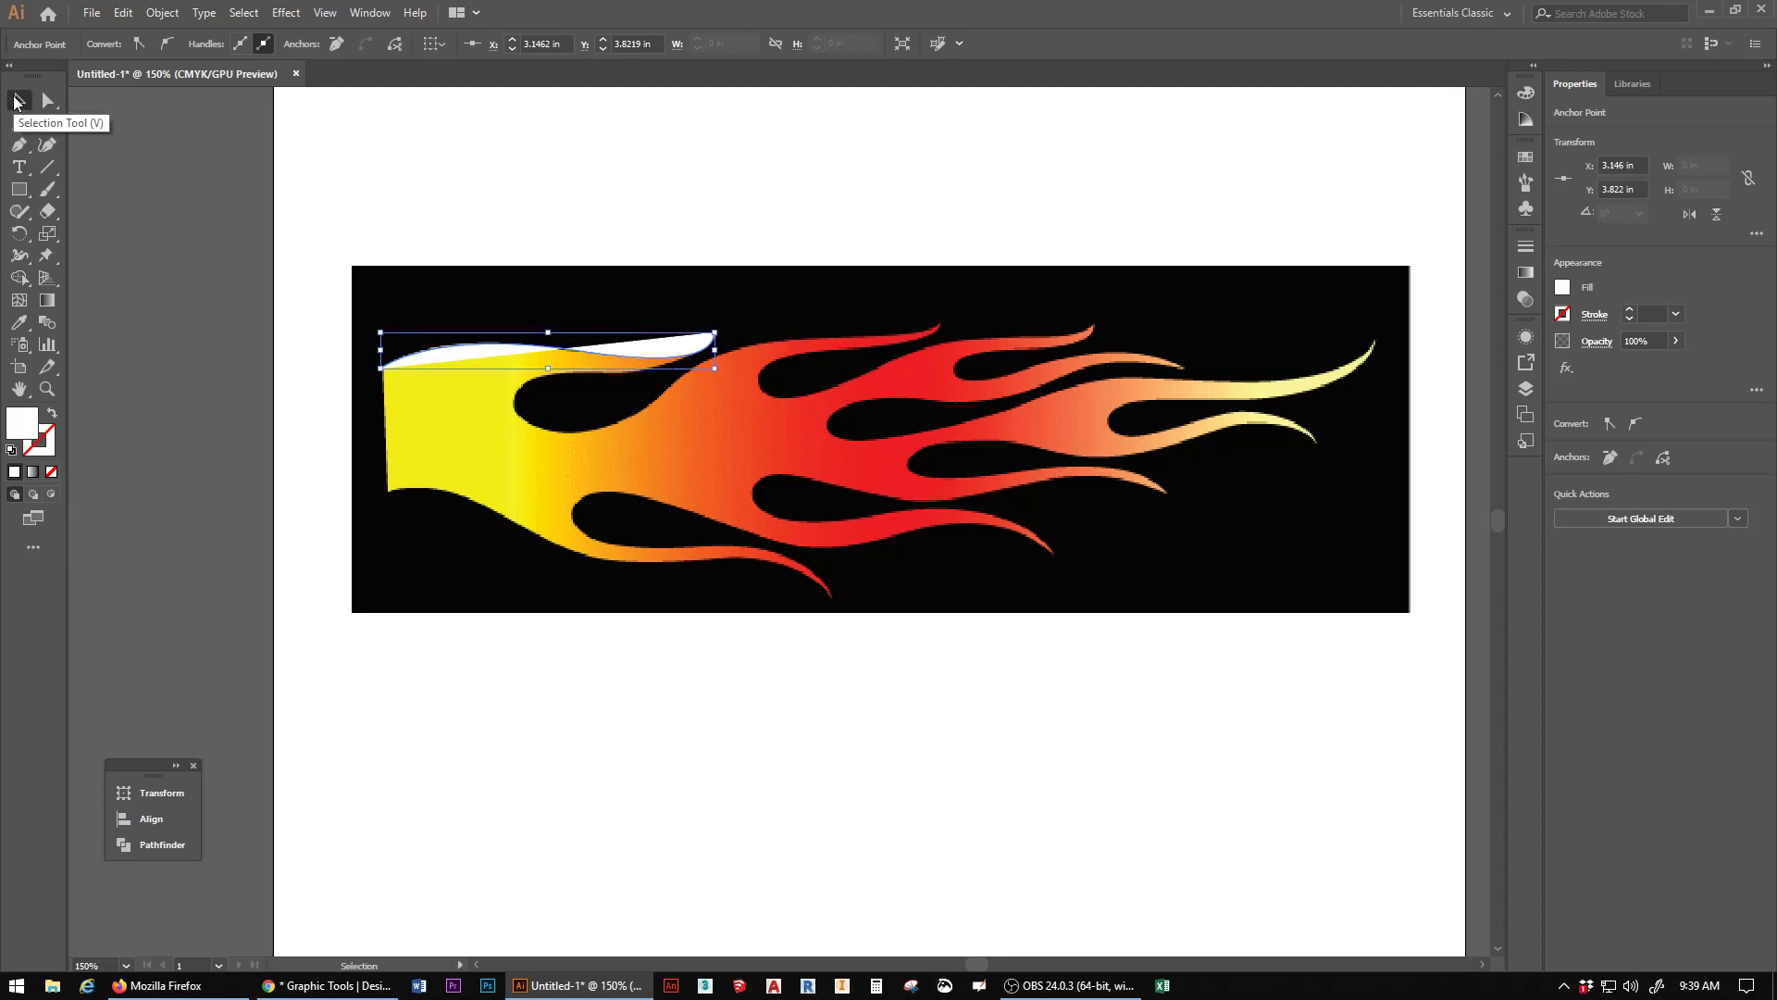
{"action": "left_click", "coordinate": [629, 351]}
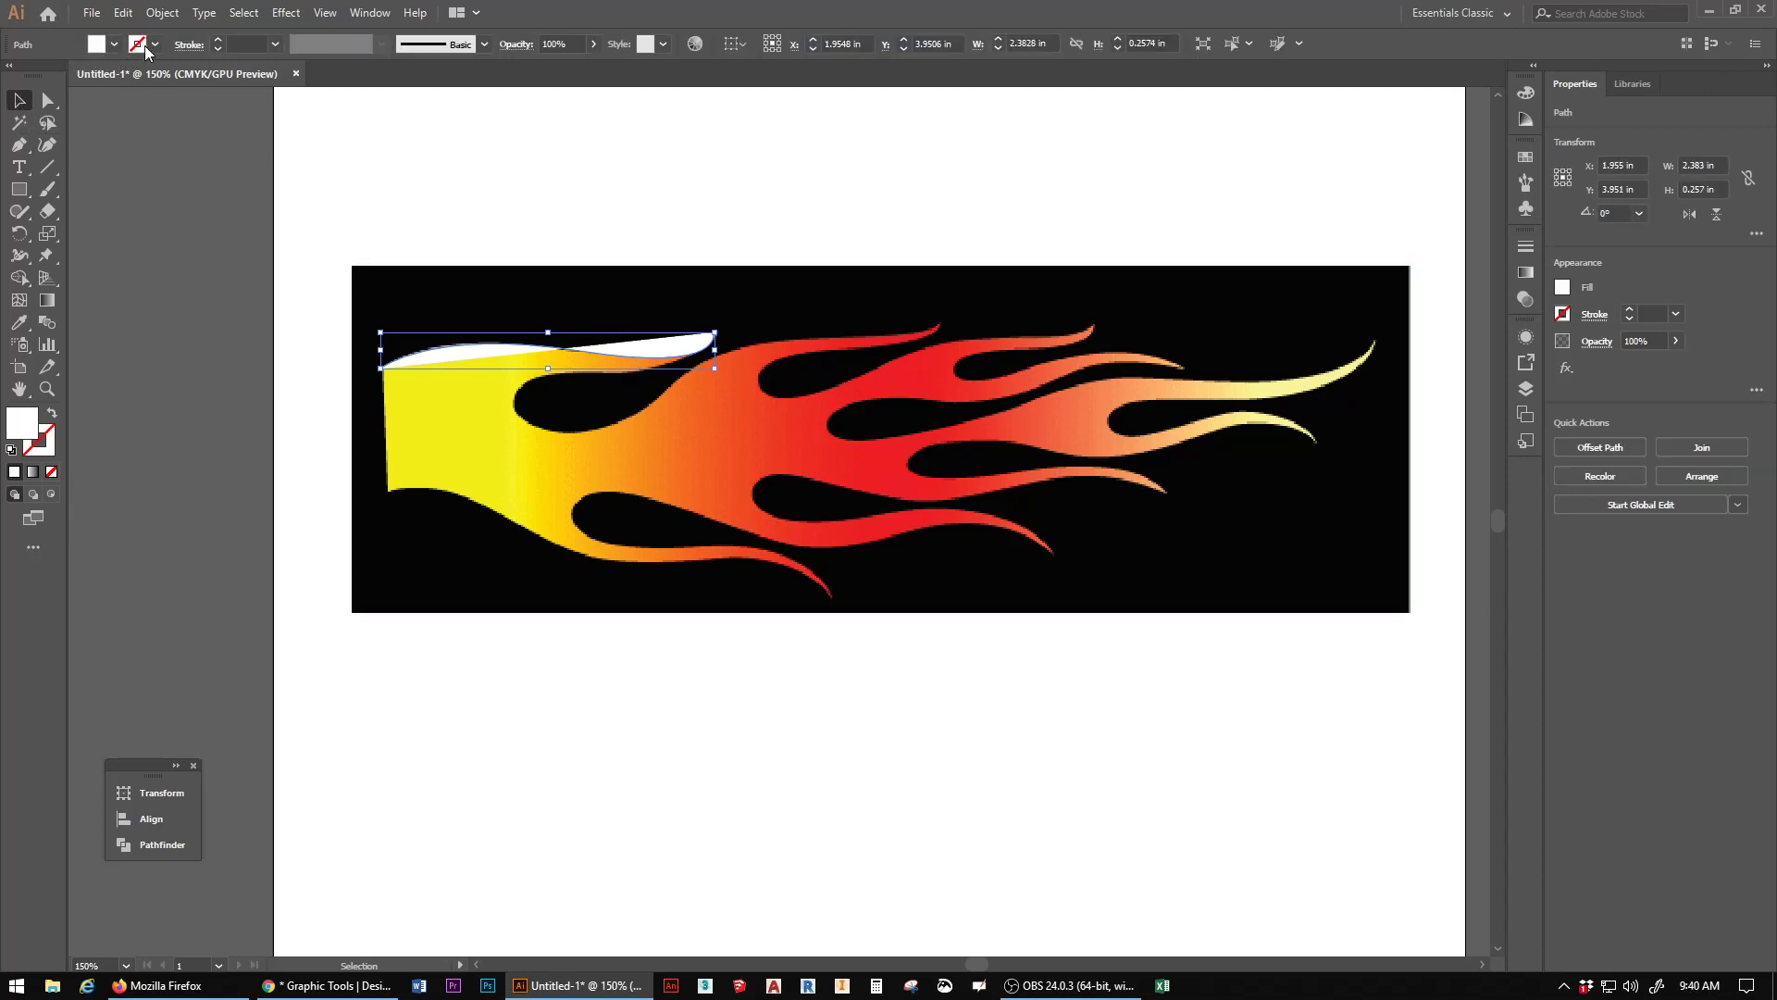
{"action": "left_click", "coordinate": [113, 46]}
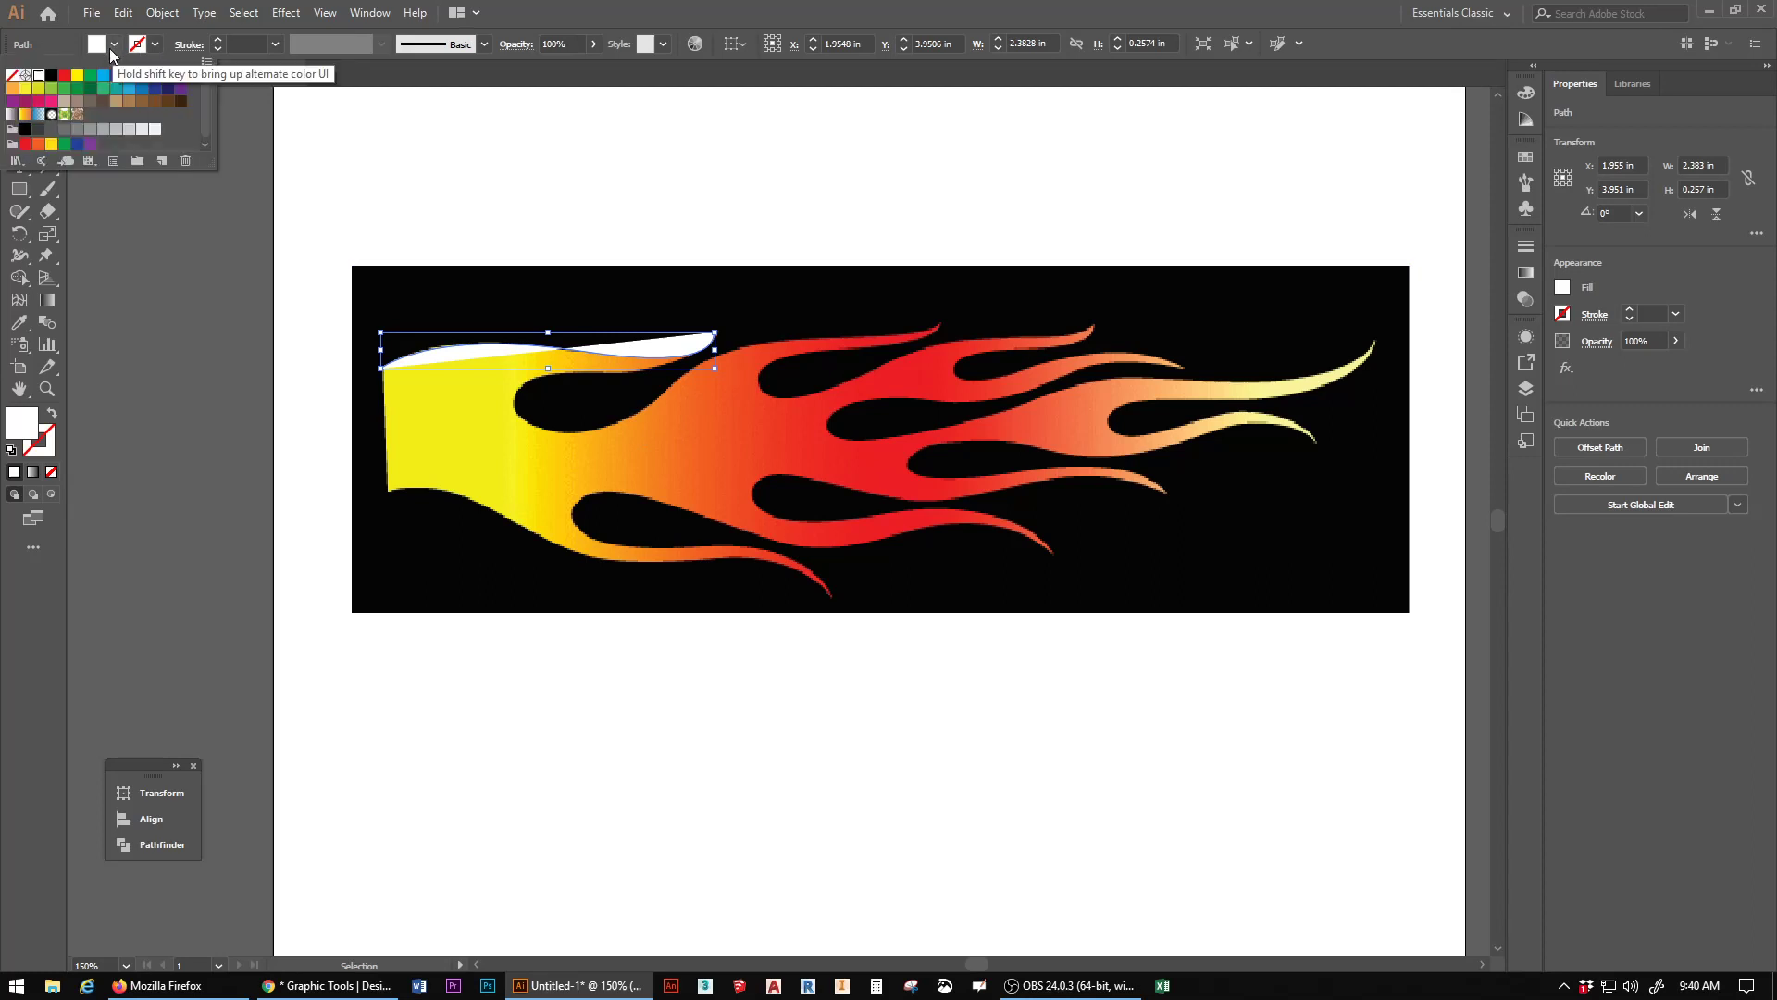
{"action": "left_click", "coordinate": [11, 76]}
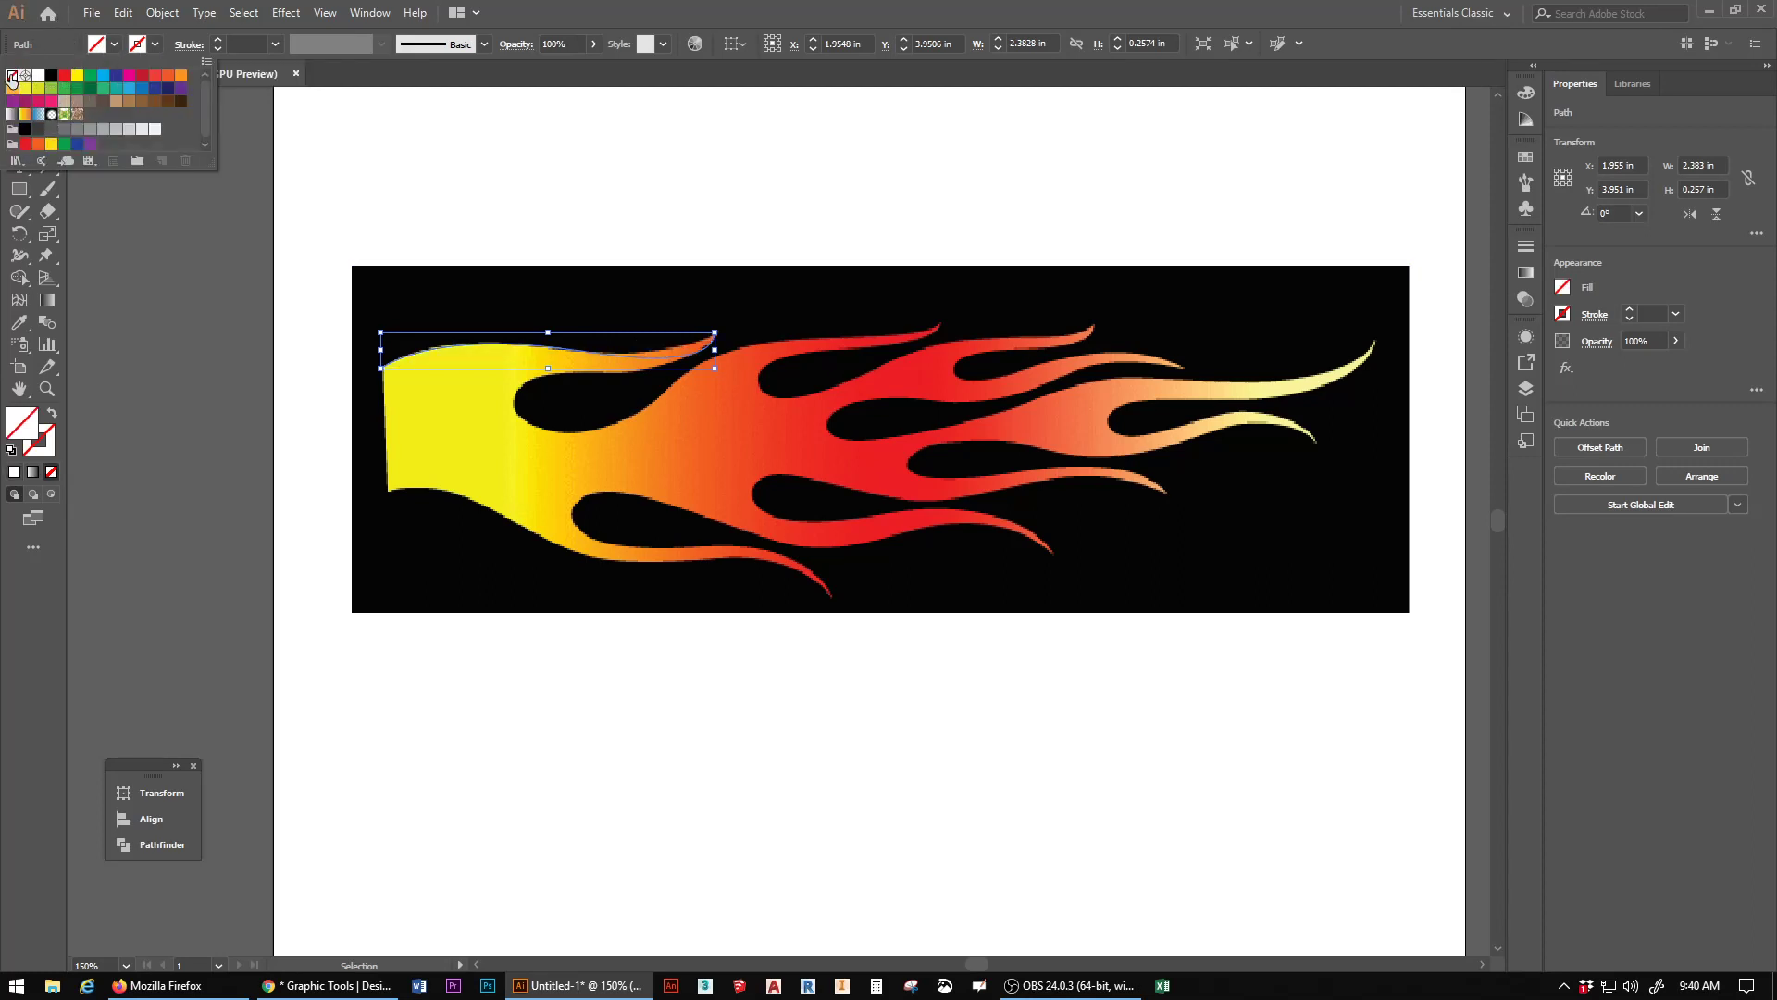
Step: Give the traced top-edge path a dark blue stroke with a weight of 2 pt
{"action": "left_click", "coordinate": [154, 44]}
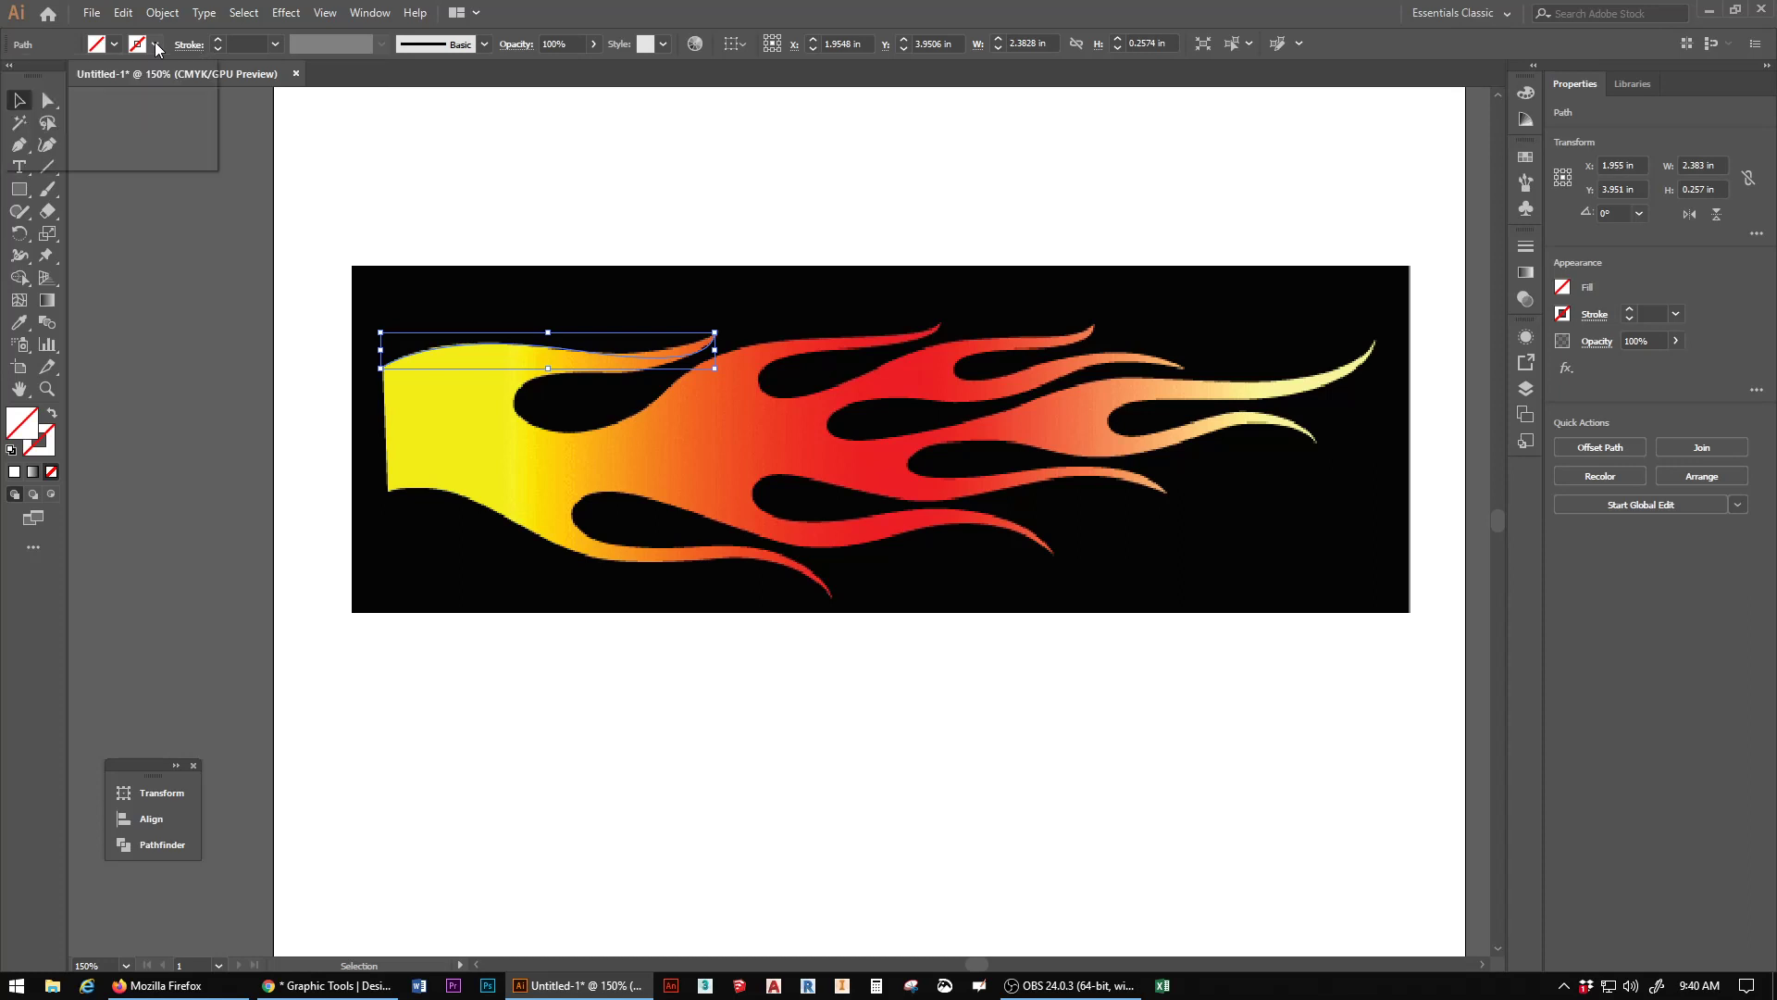
{"action": "left_click", "coordinate": [155, 43]}
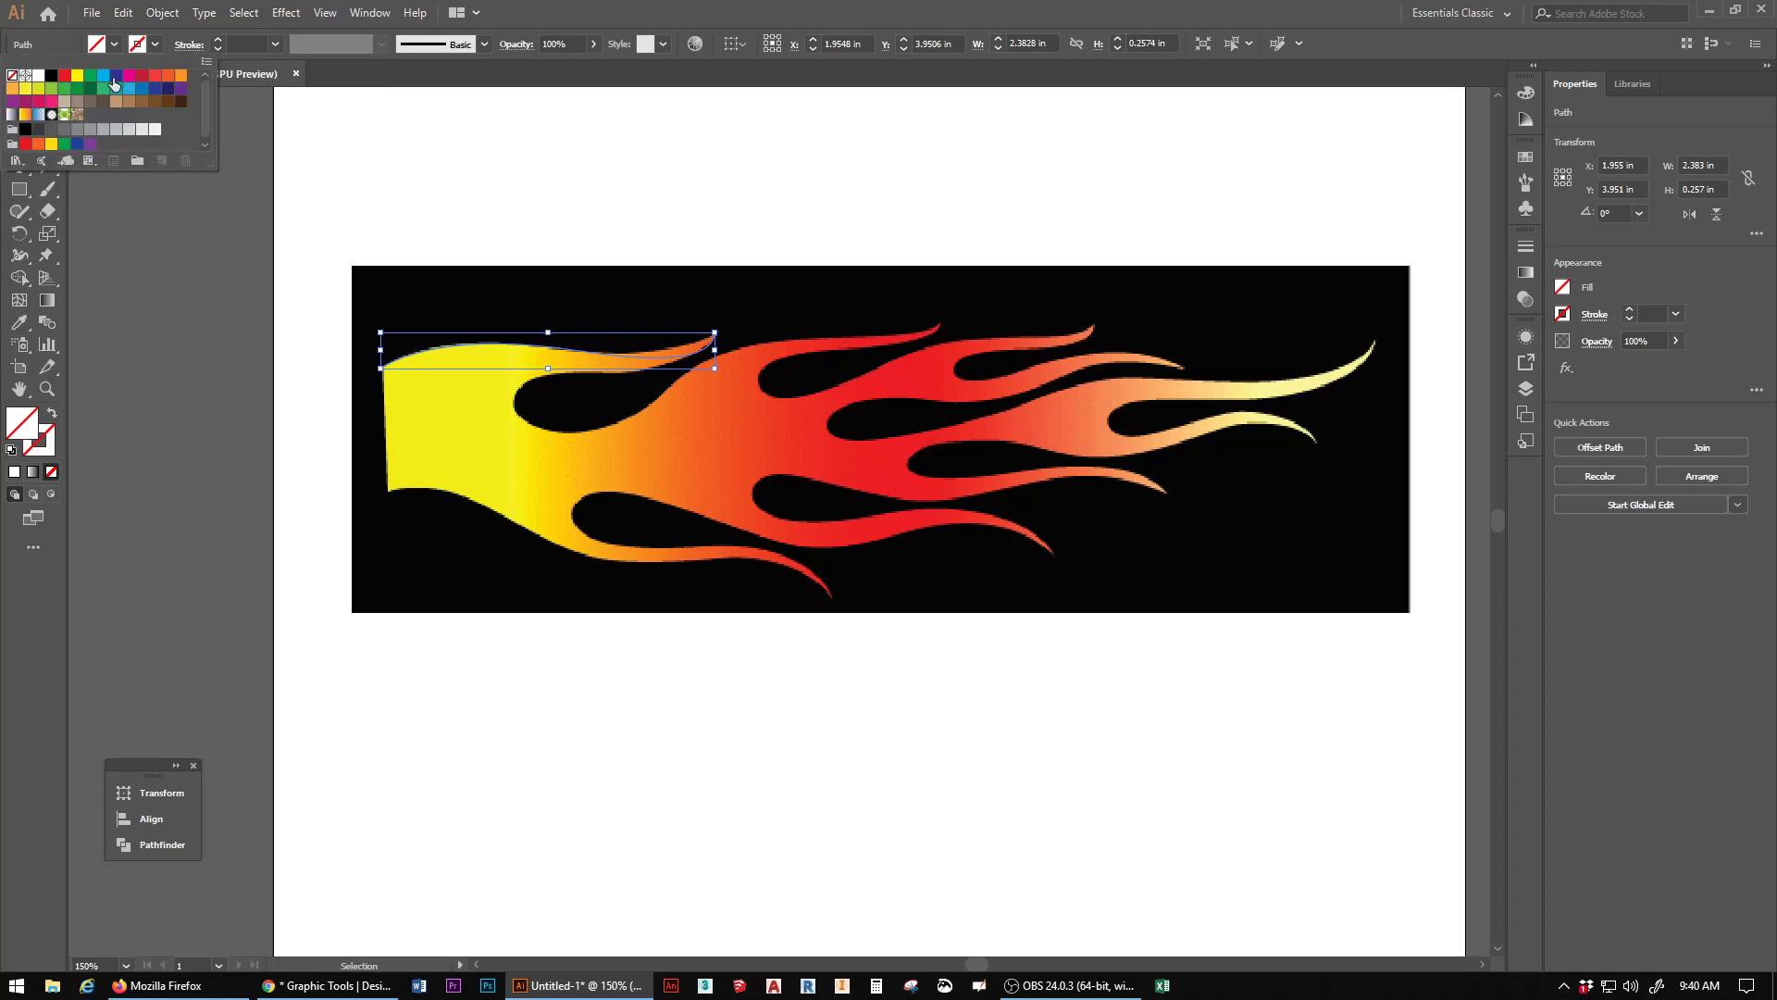
{"action": "left_click", "coordinate": [115, 77]}
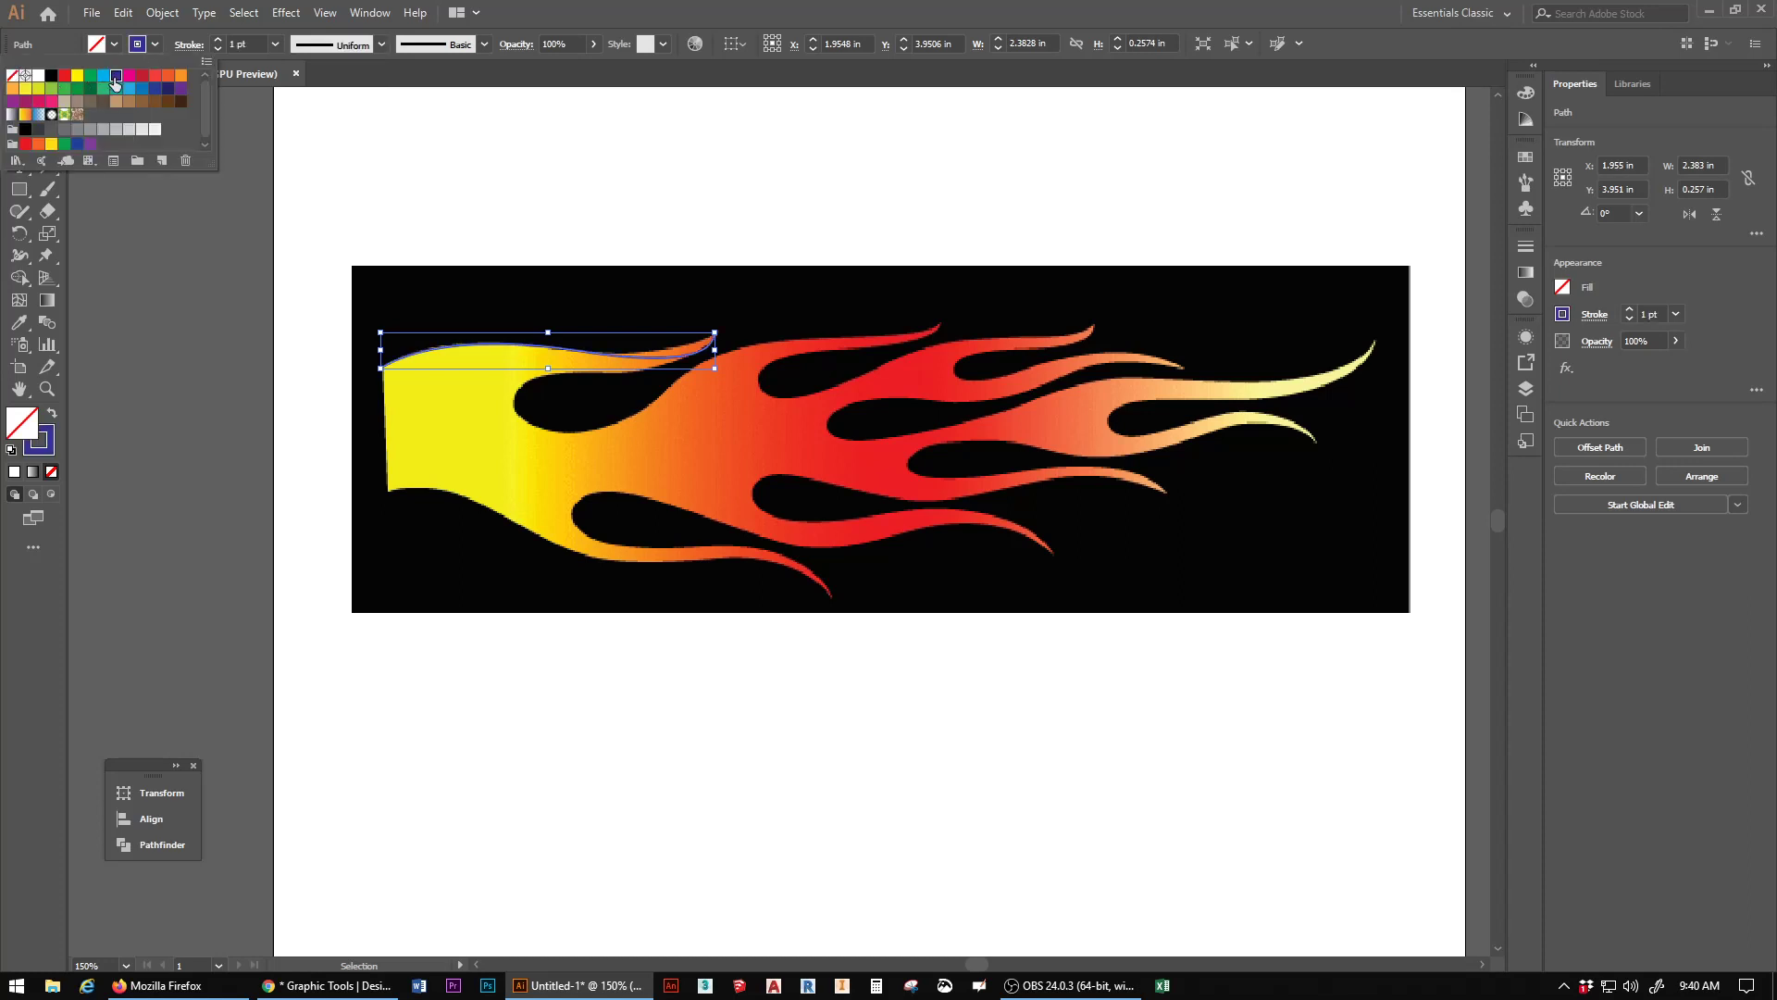
{"action": "left_click", "coordinate": [218, 40]}
{"action": "left_click", "coordinate": [218, 40]}
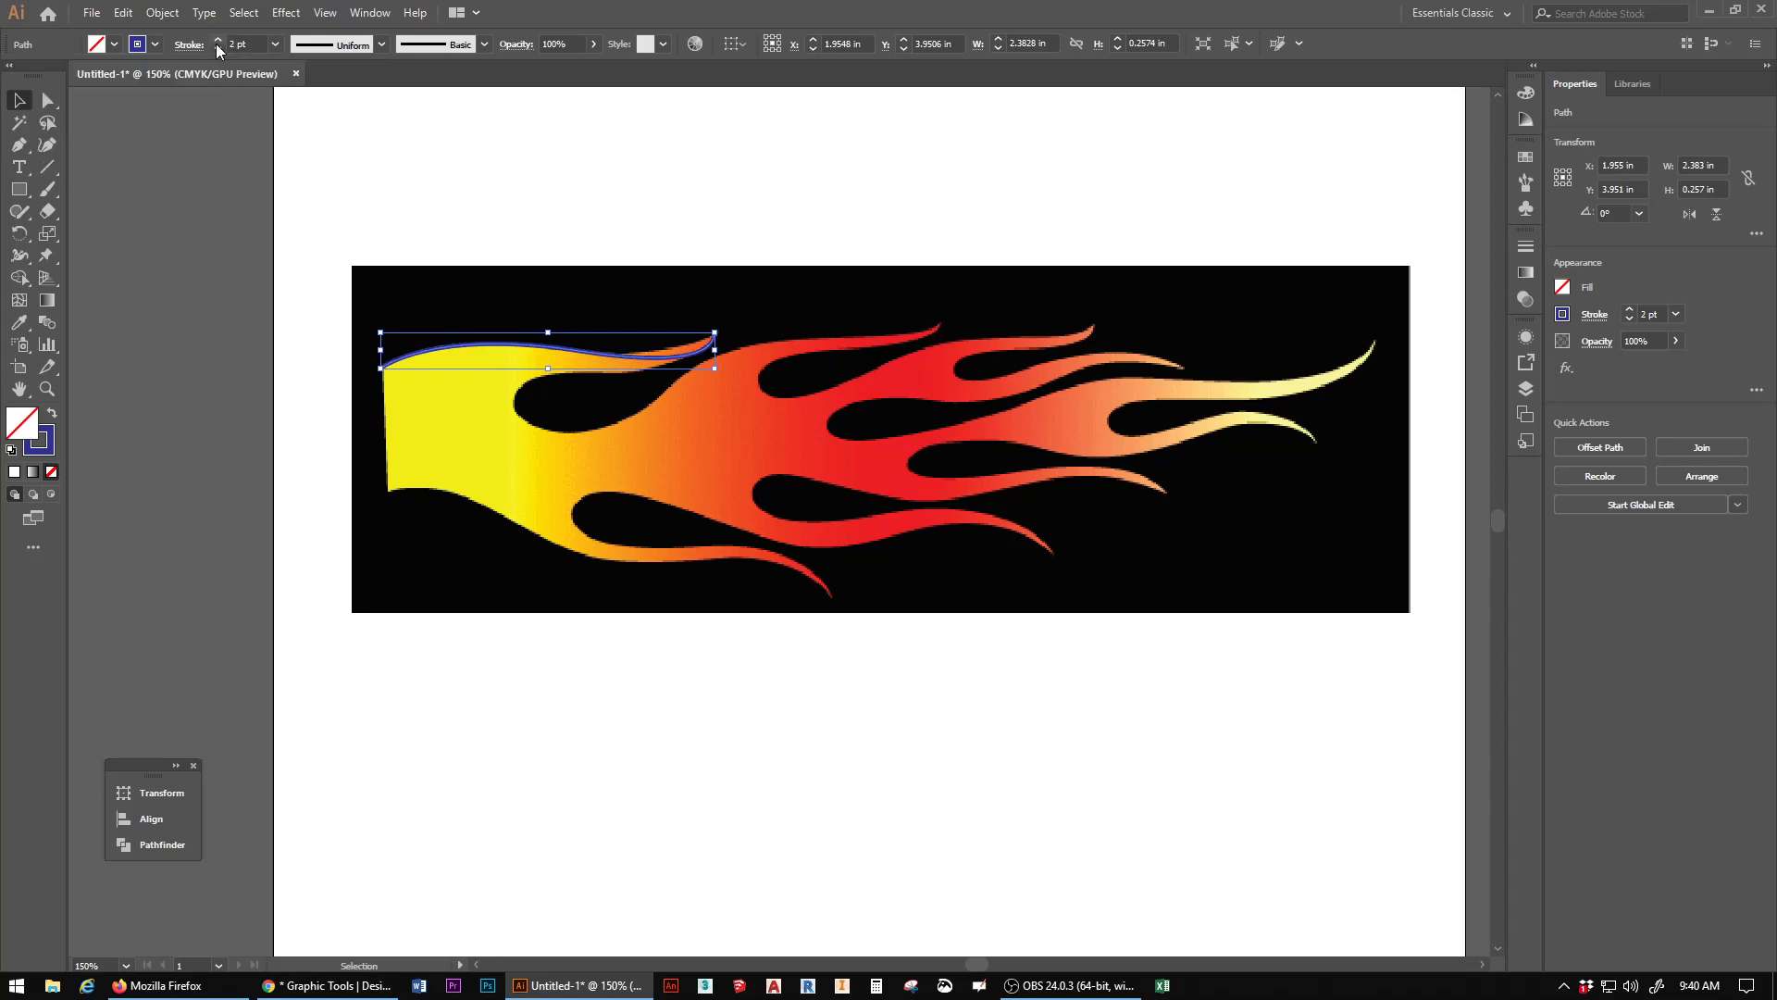
{"action": "left_click", "coordinate": [219, 38]}
{"action": "left_click", "coordinate": [218, 39]}
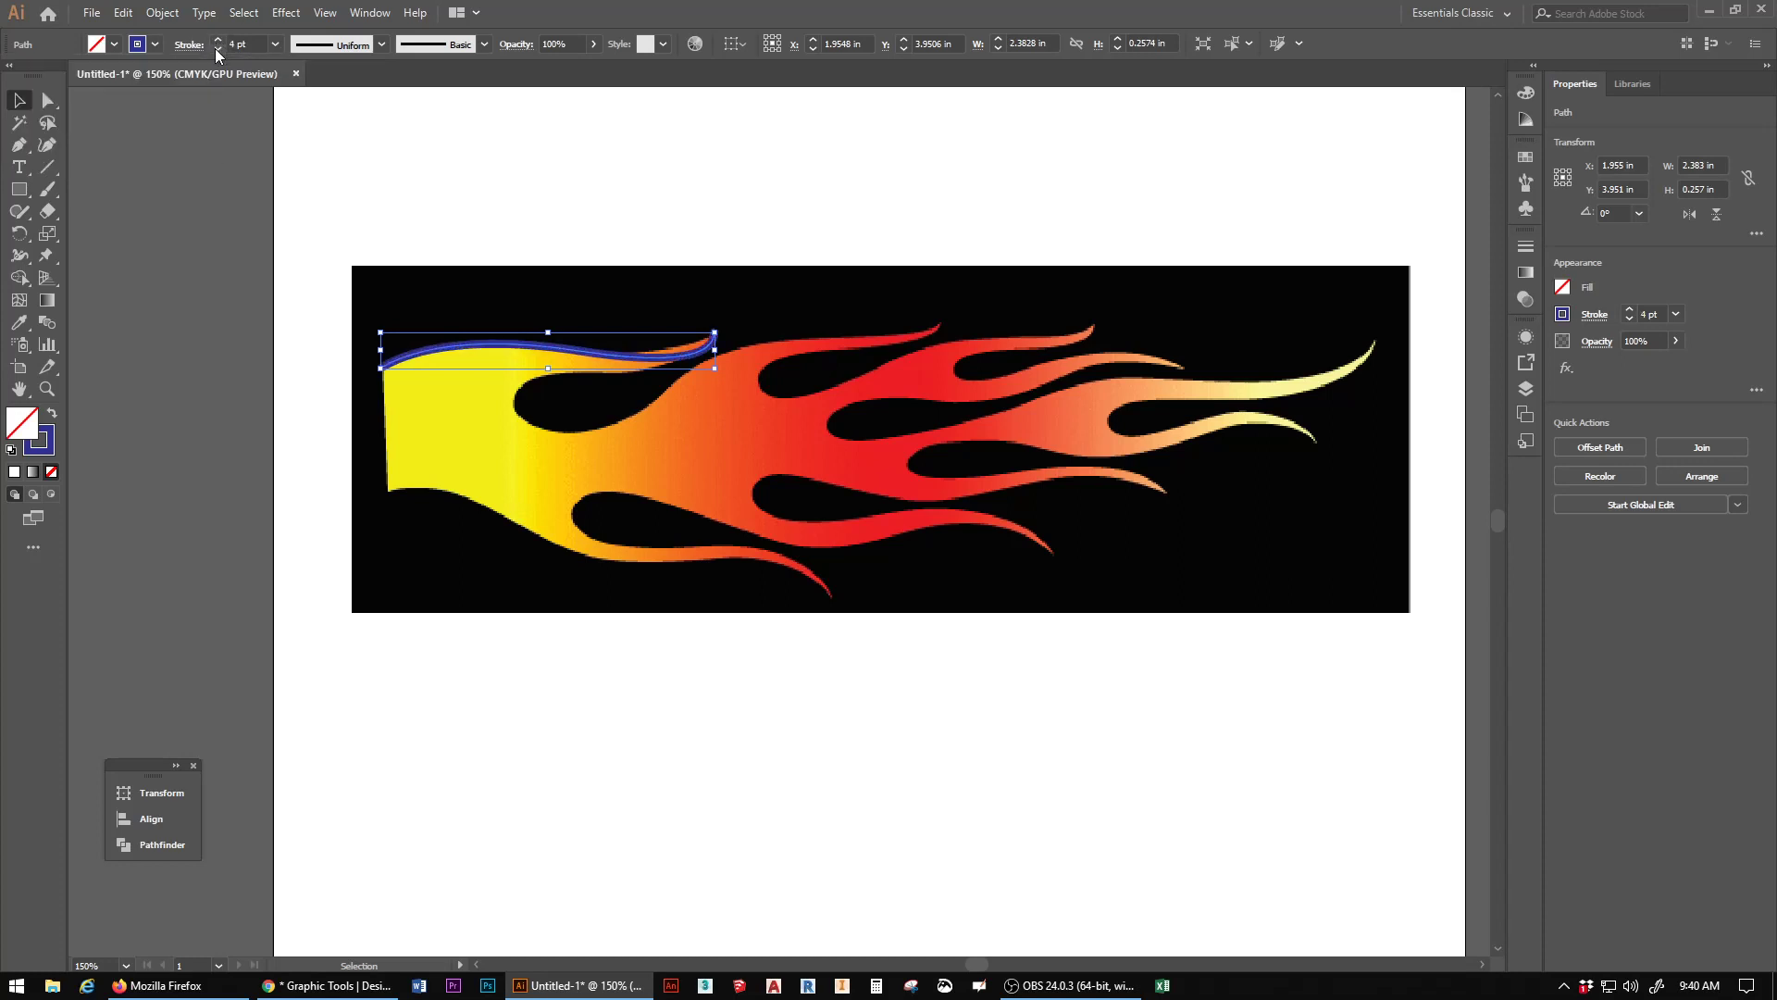
{"action": "left_click", "coordinate": [218, 49]}
{"action": "left_click", "coordinate": [217, 50]}
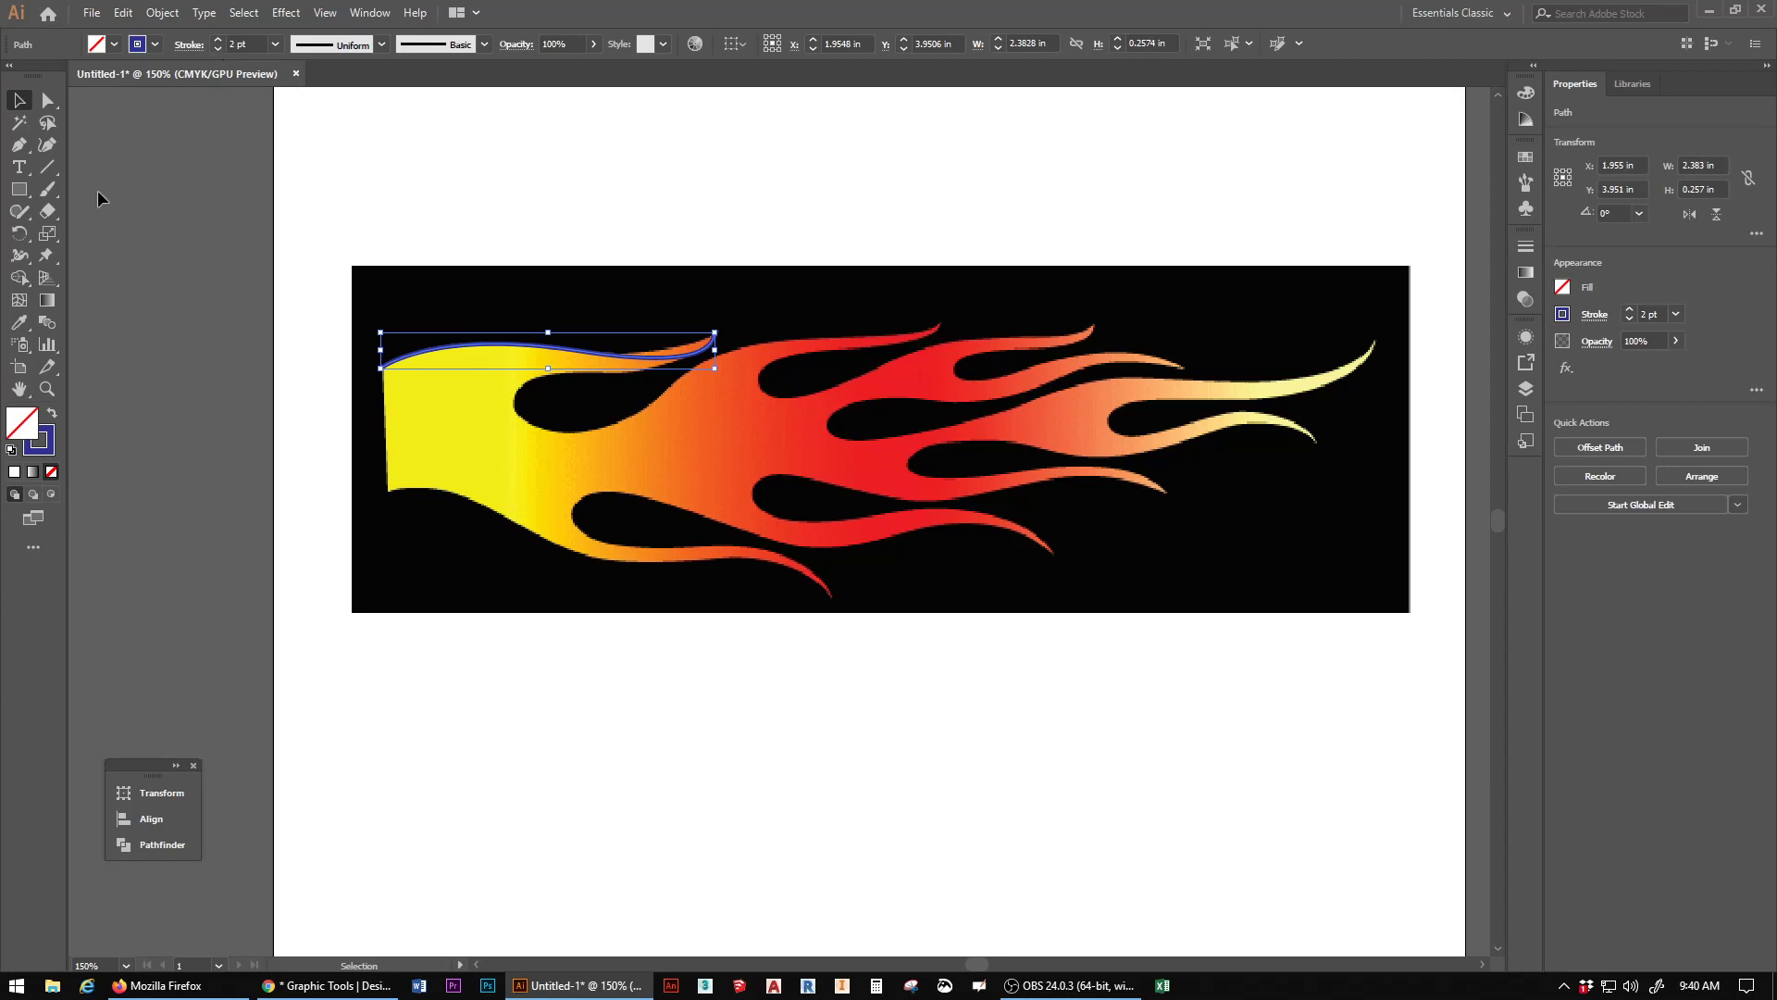
Step: Continue the path from the first tongue's tip with the Pen tool, tracing its underside and curving around the first black gap
{"action": "left_click", "coordinate": [20, 146]}
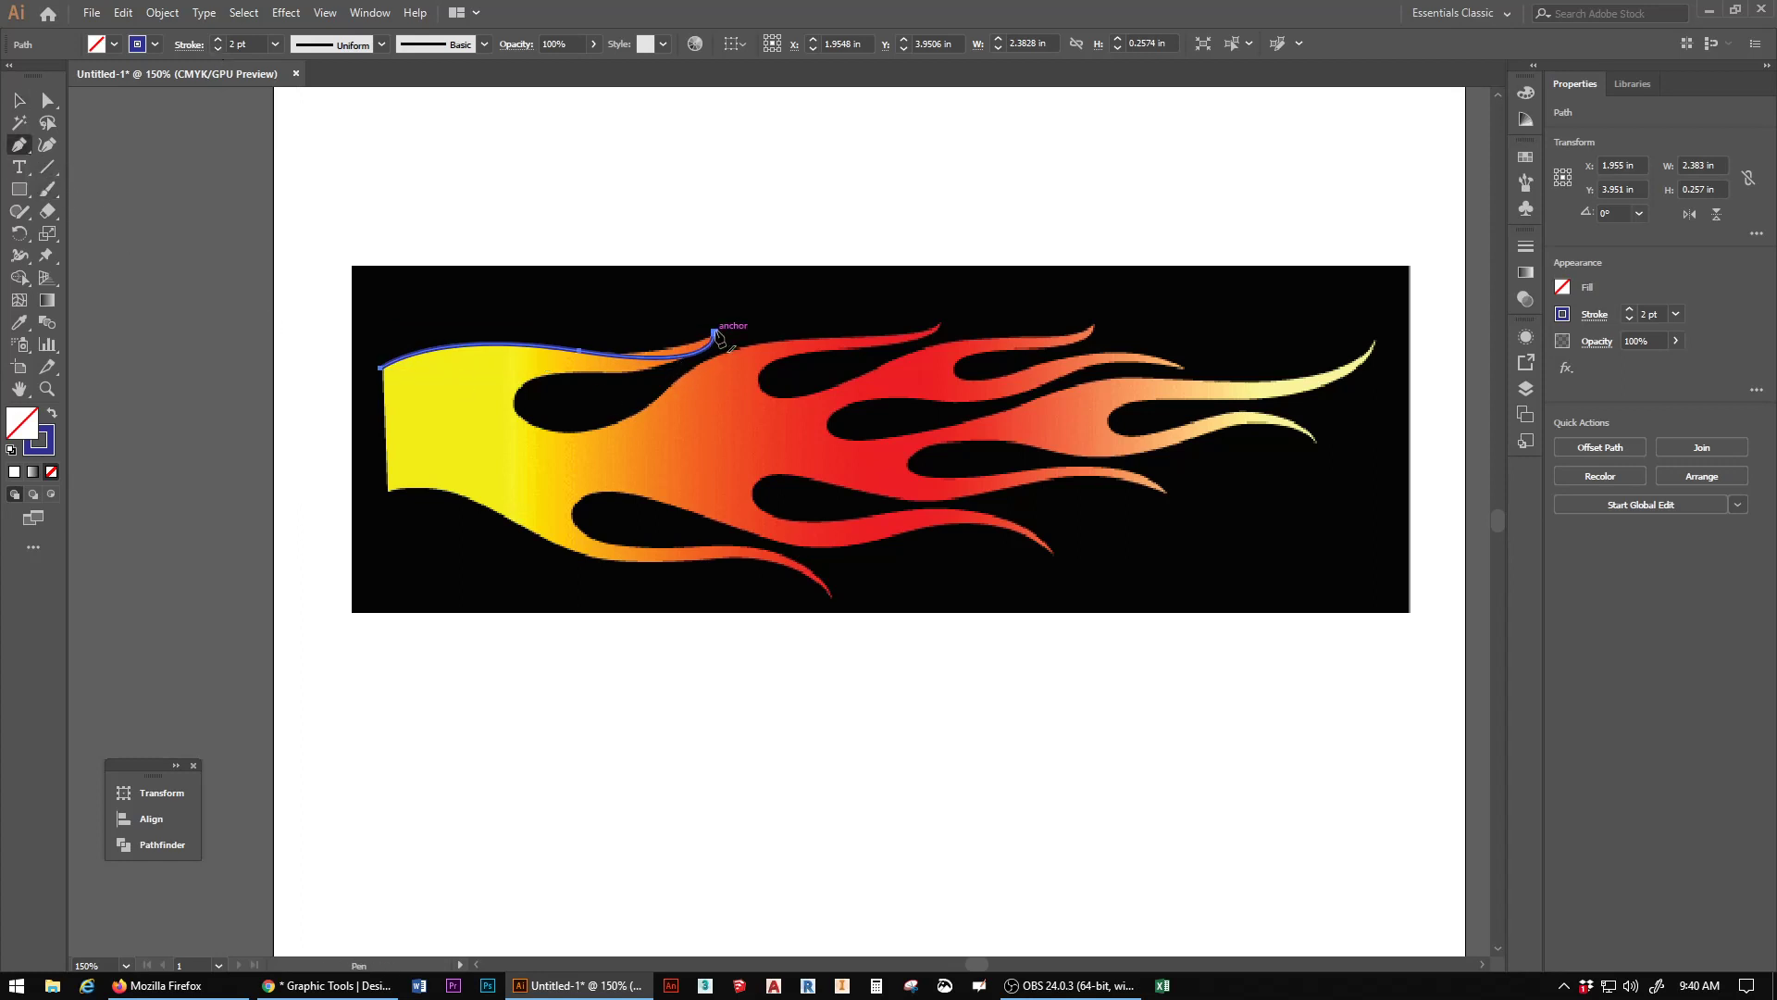
{"action": "left_click_drag", "start_coordinate": [713, 330], "coordinate": [509, 373]}
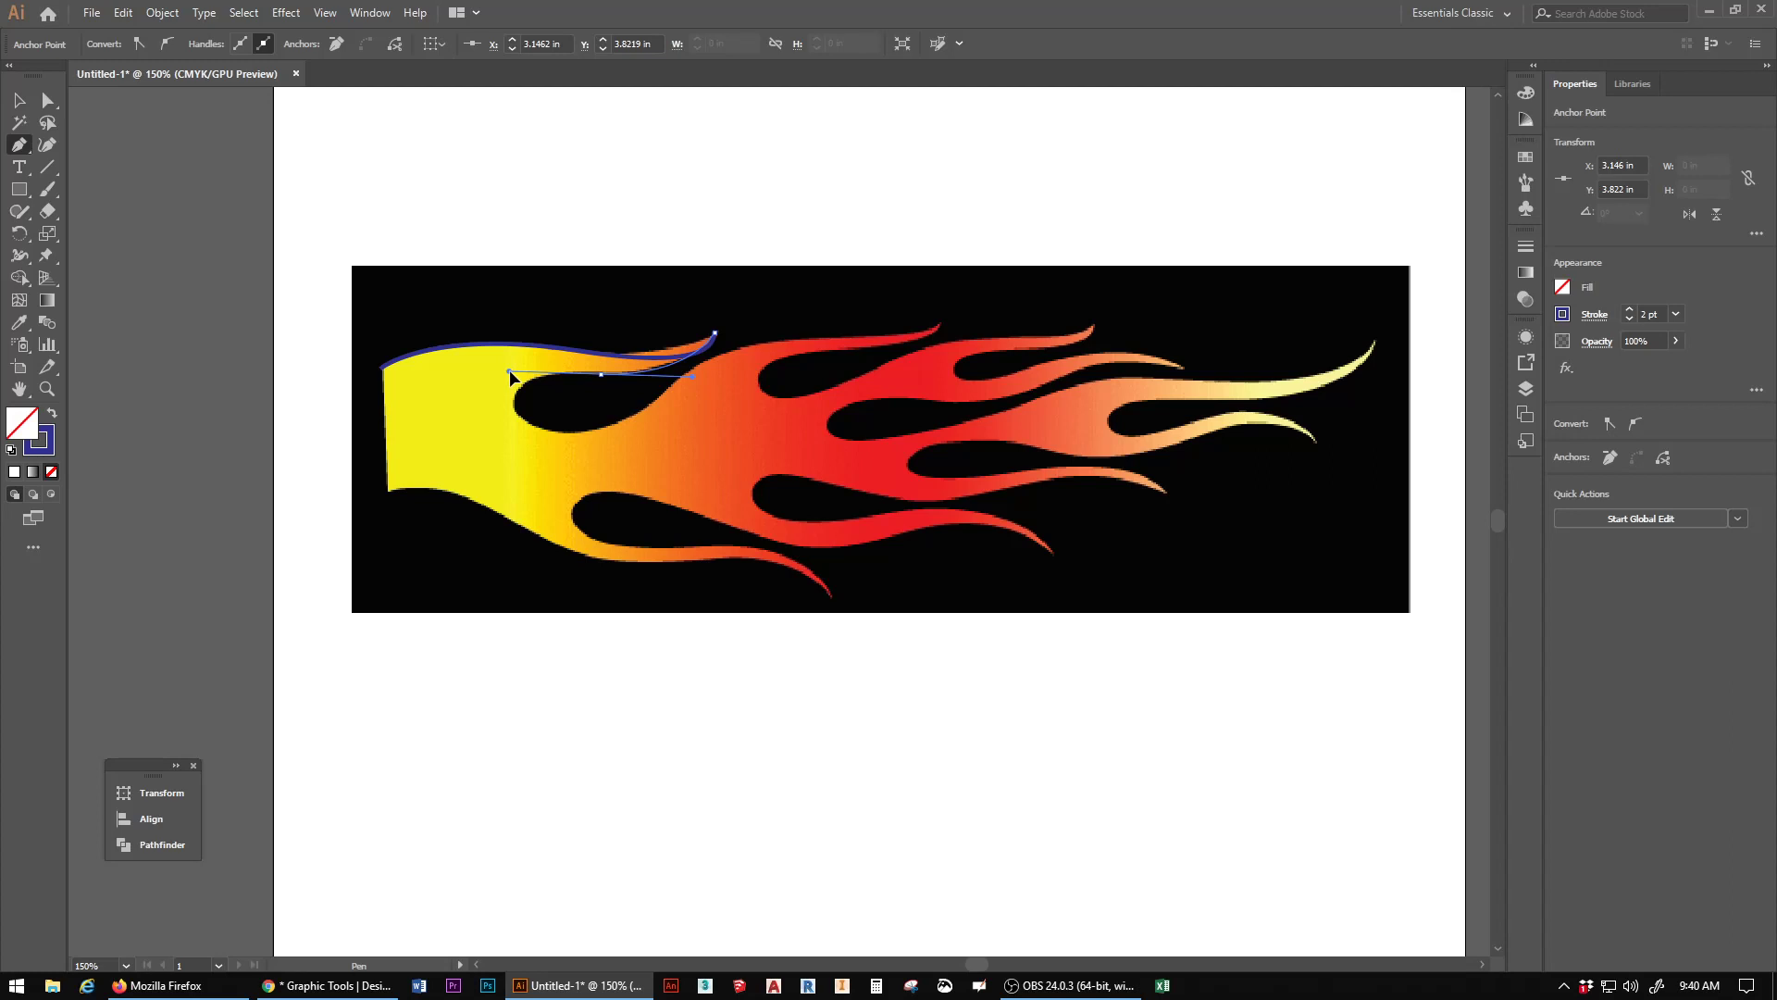
{"action": "left_click_drag", "start_coordinate": [510, 375], "coordinate": [510, 375]}
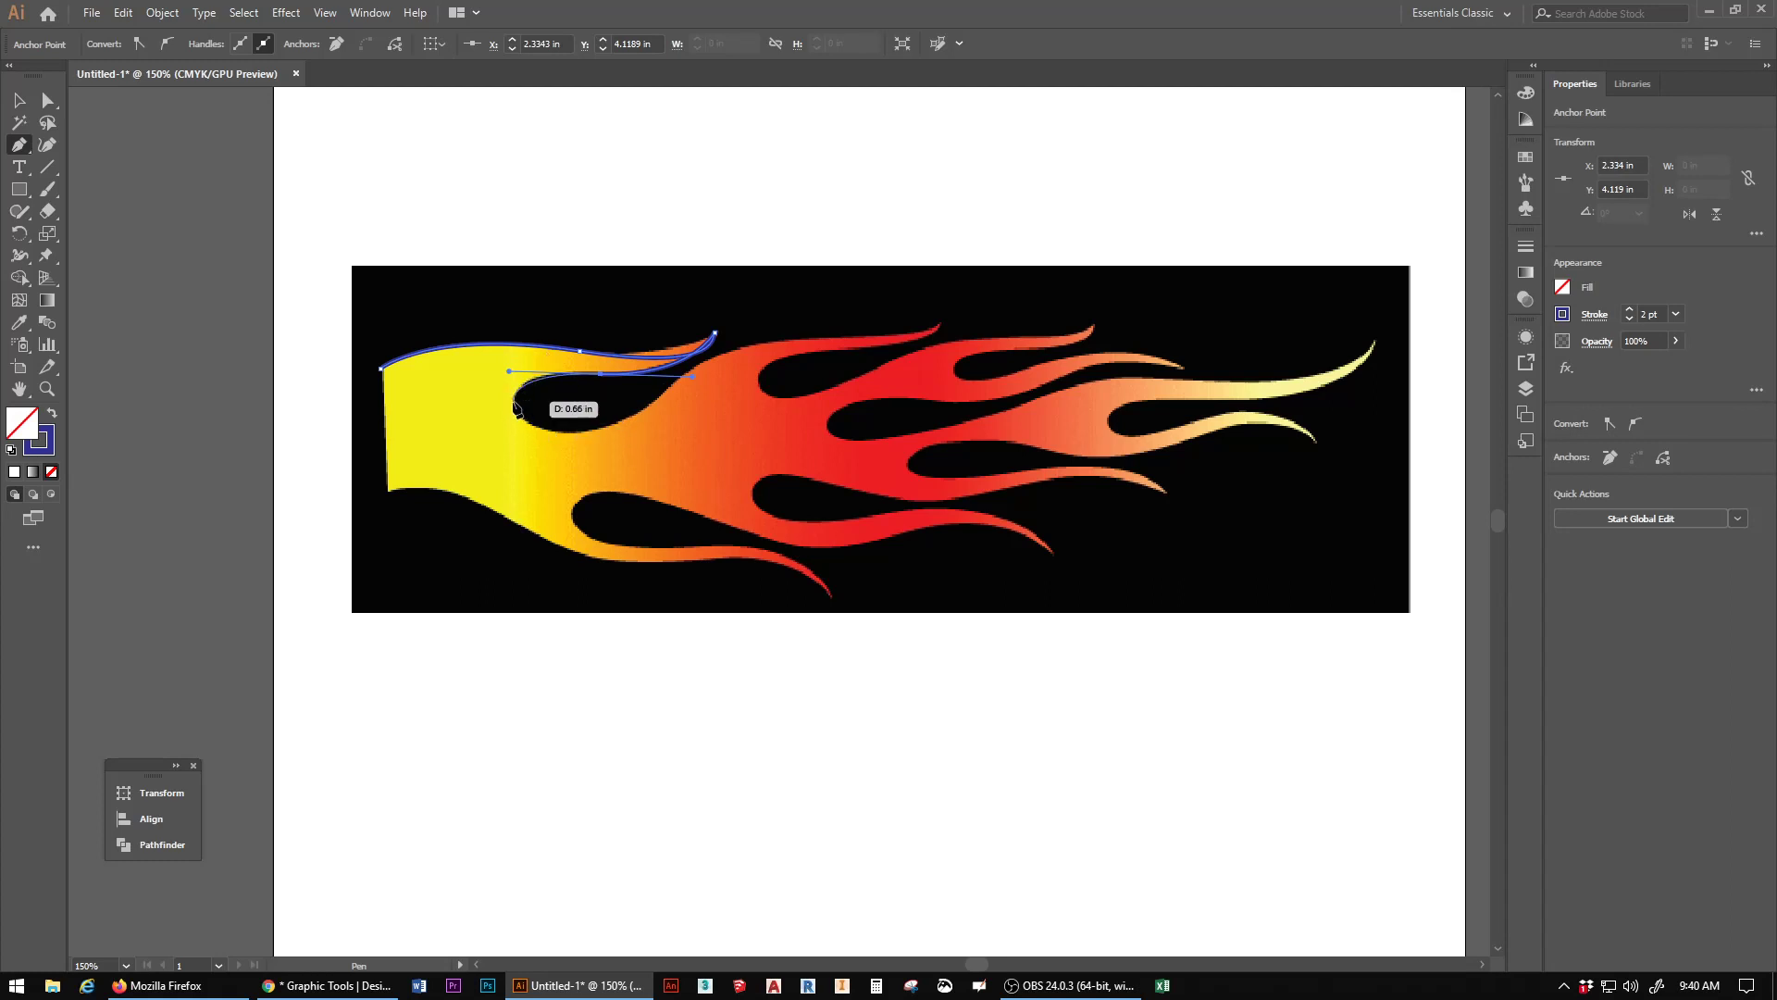
{"action": "left_click_drag", "start_coordinate": [518, 406], "coordinate": [683, 389]}
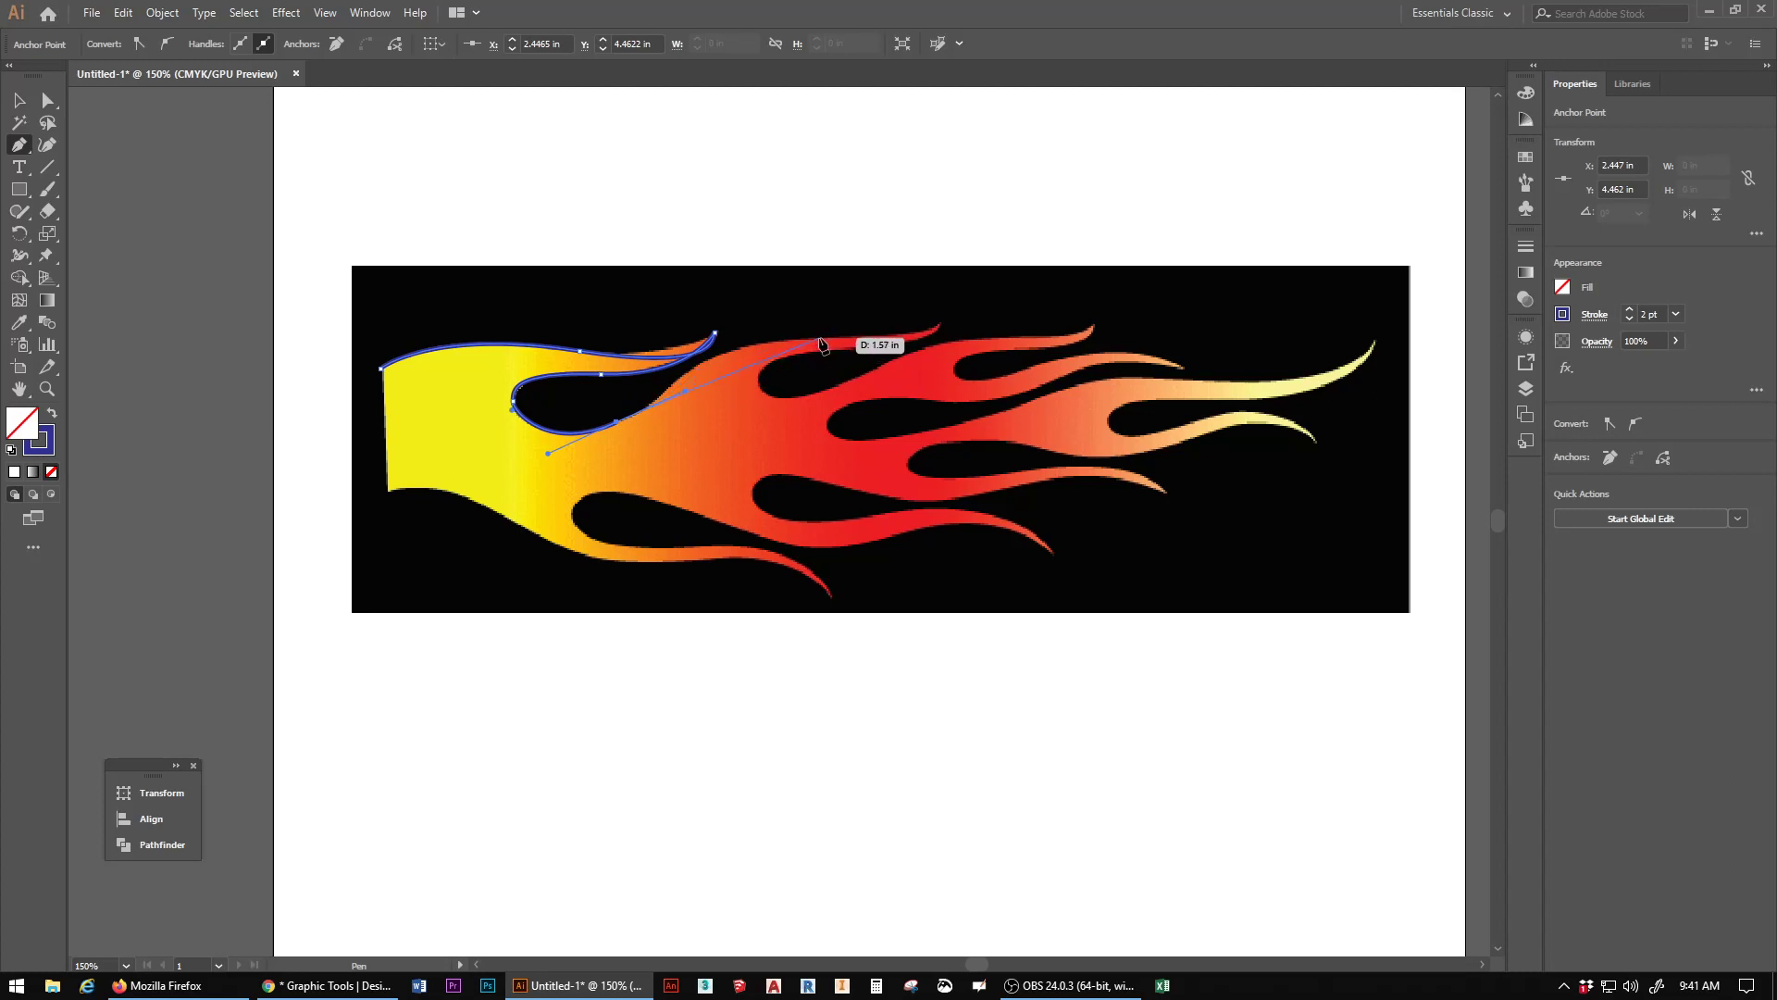
Step: Trace the second tongue's upper edge to its tip at about X 4.73 in, Y 3.75 in, and back around the gap beneath it
{"action": "left_click_drag", "start_coordinate": [821, 339], "coordinate": [972, 326]}
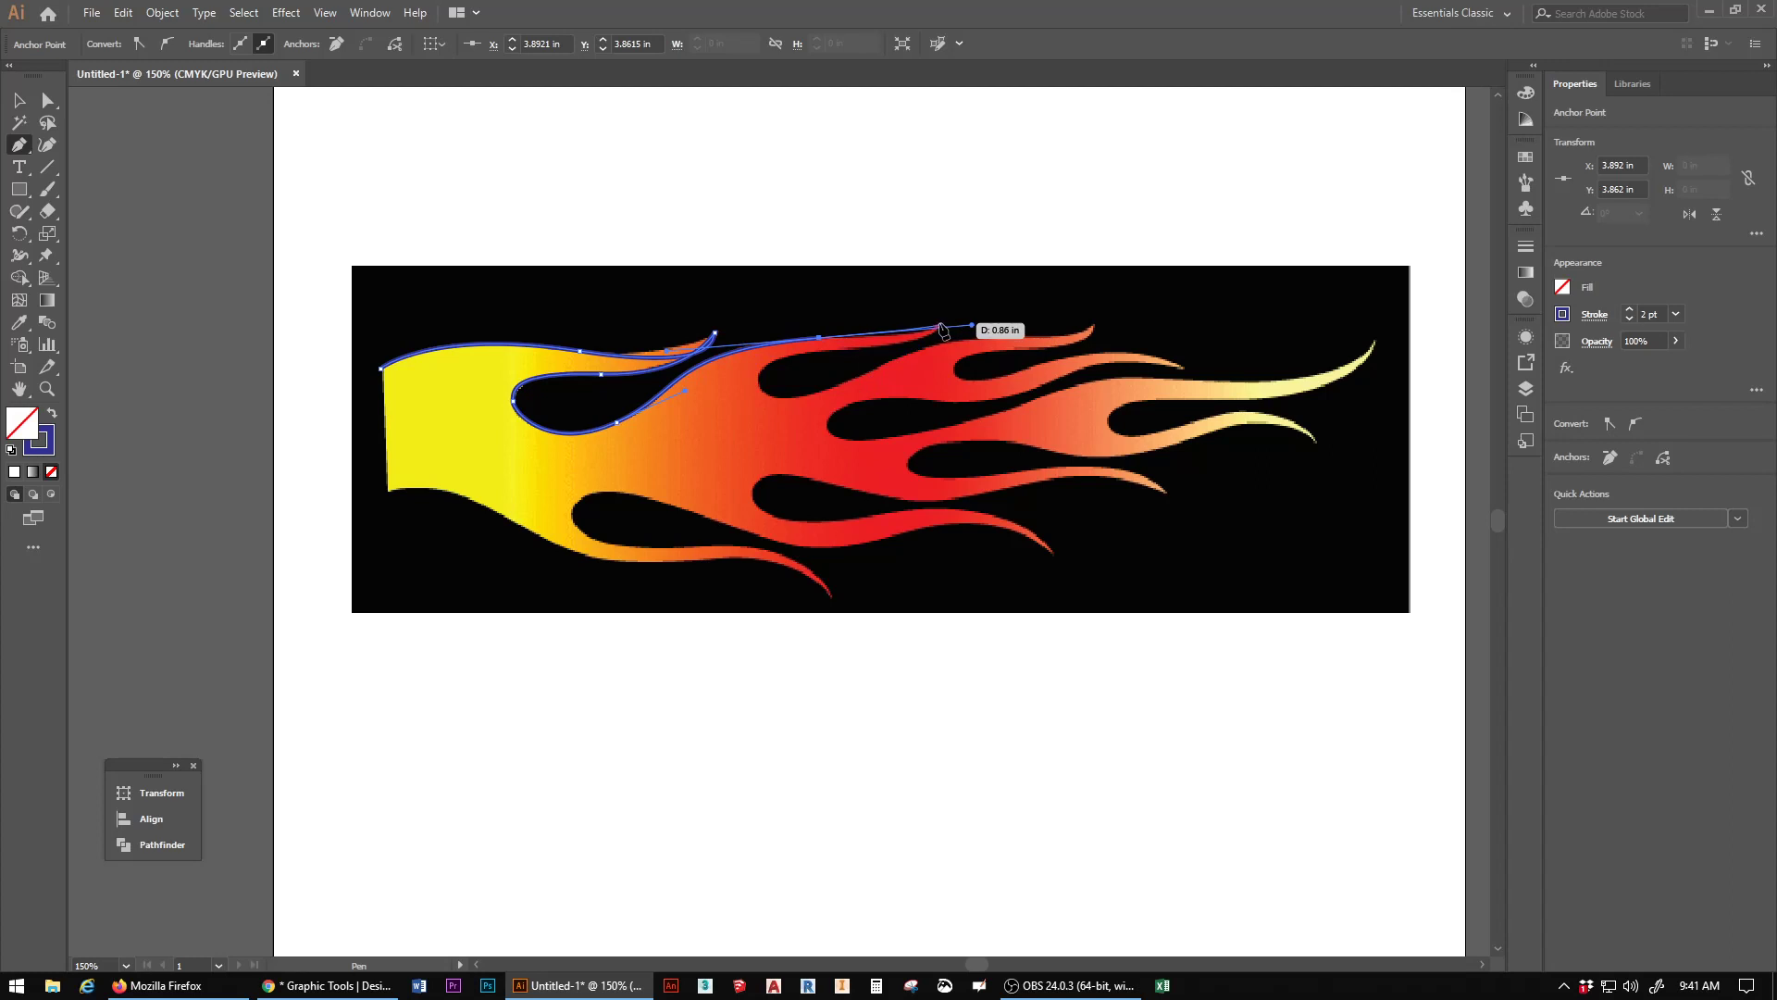
{"action": "left_click_drag", "start_coordinate": [936, 323], "coordinate": [989, 311]}
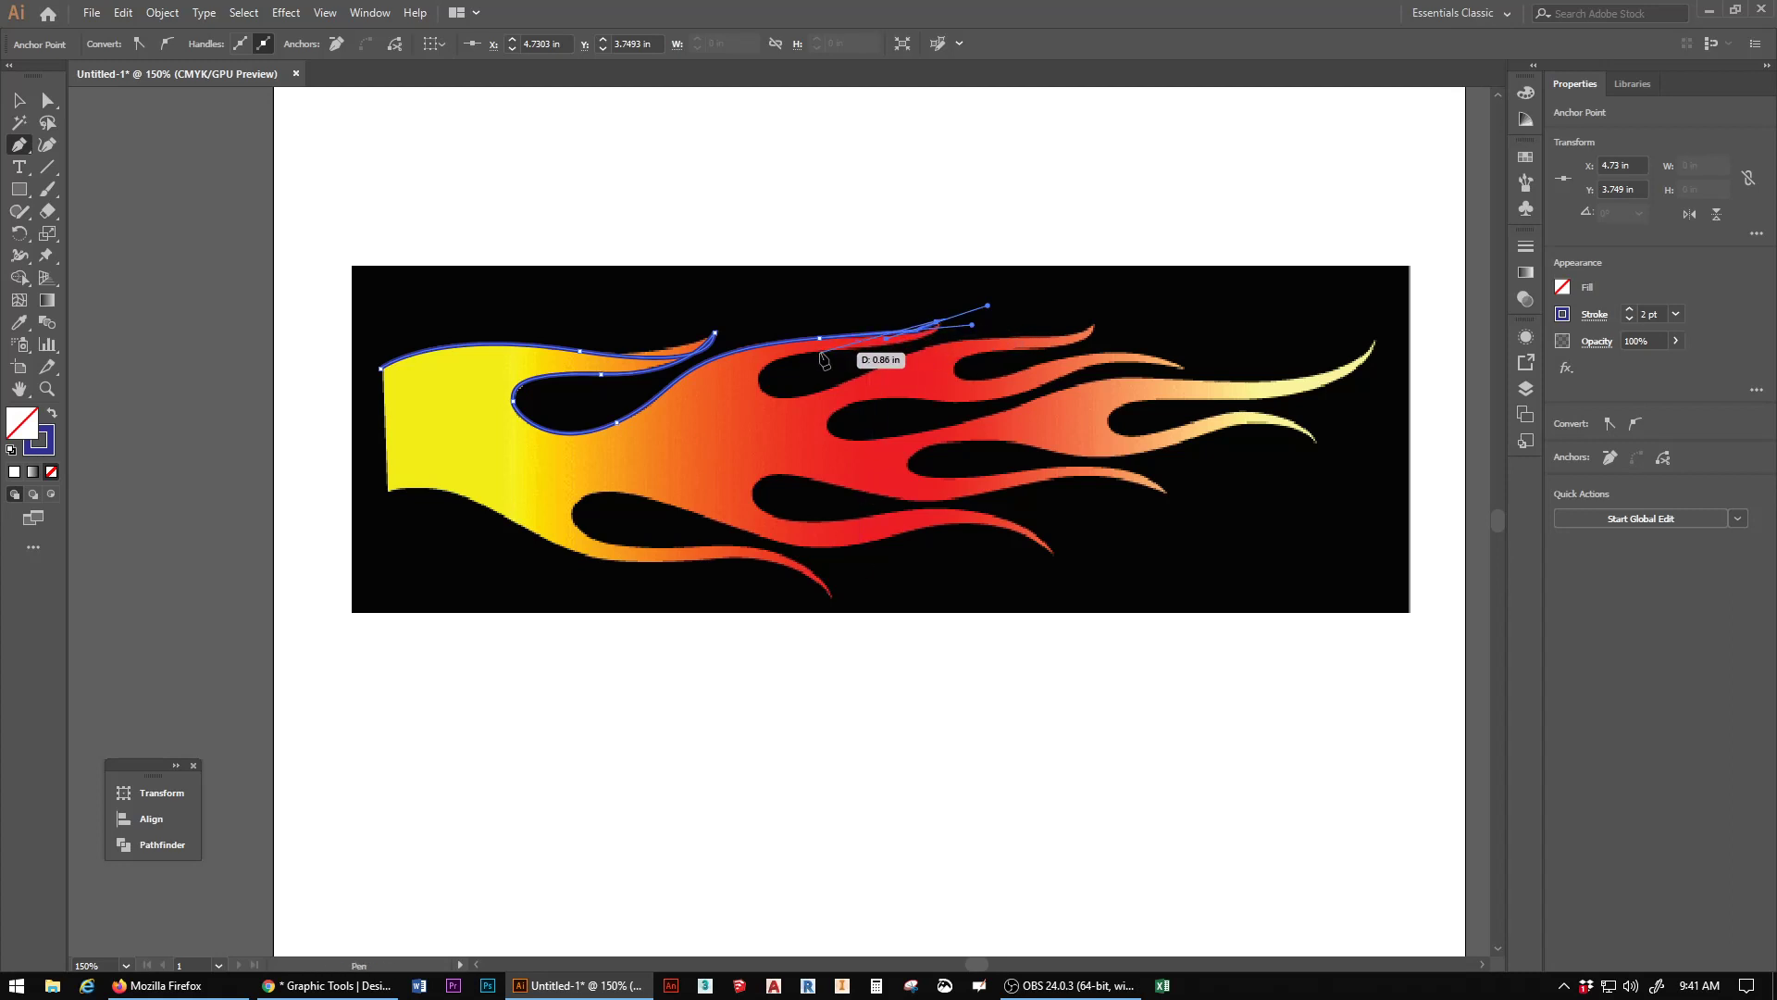
{"action": "left_click_drag", "start_coordinate": [820, 352], "coordinate": [750, 353]}
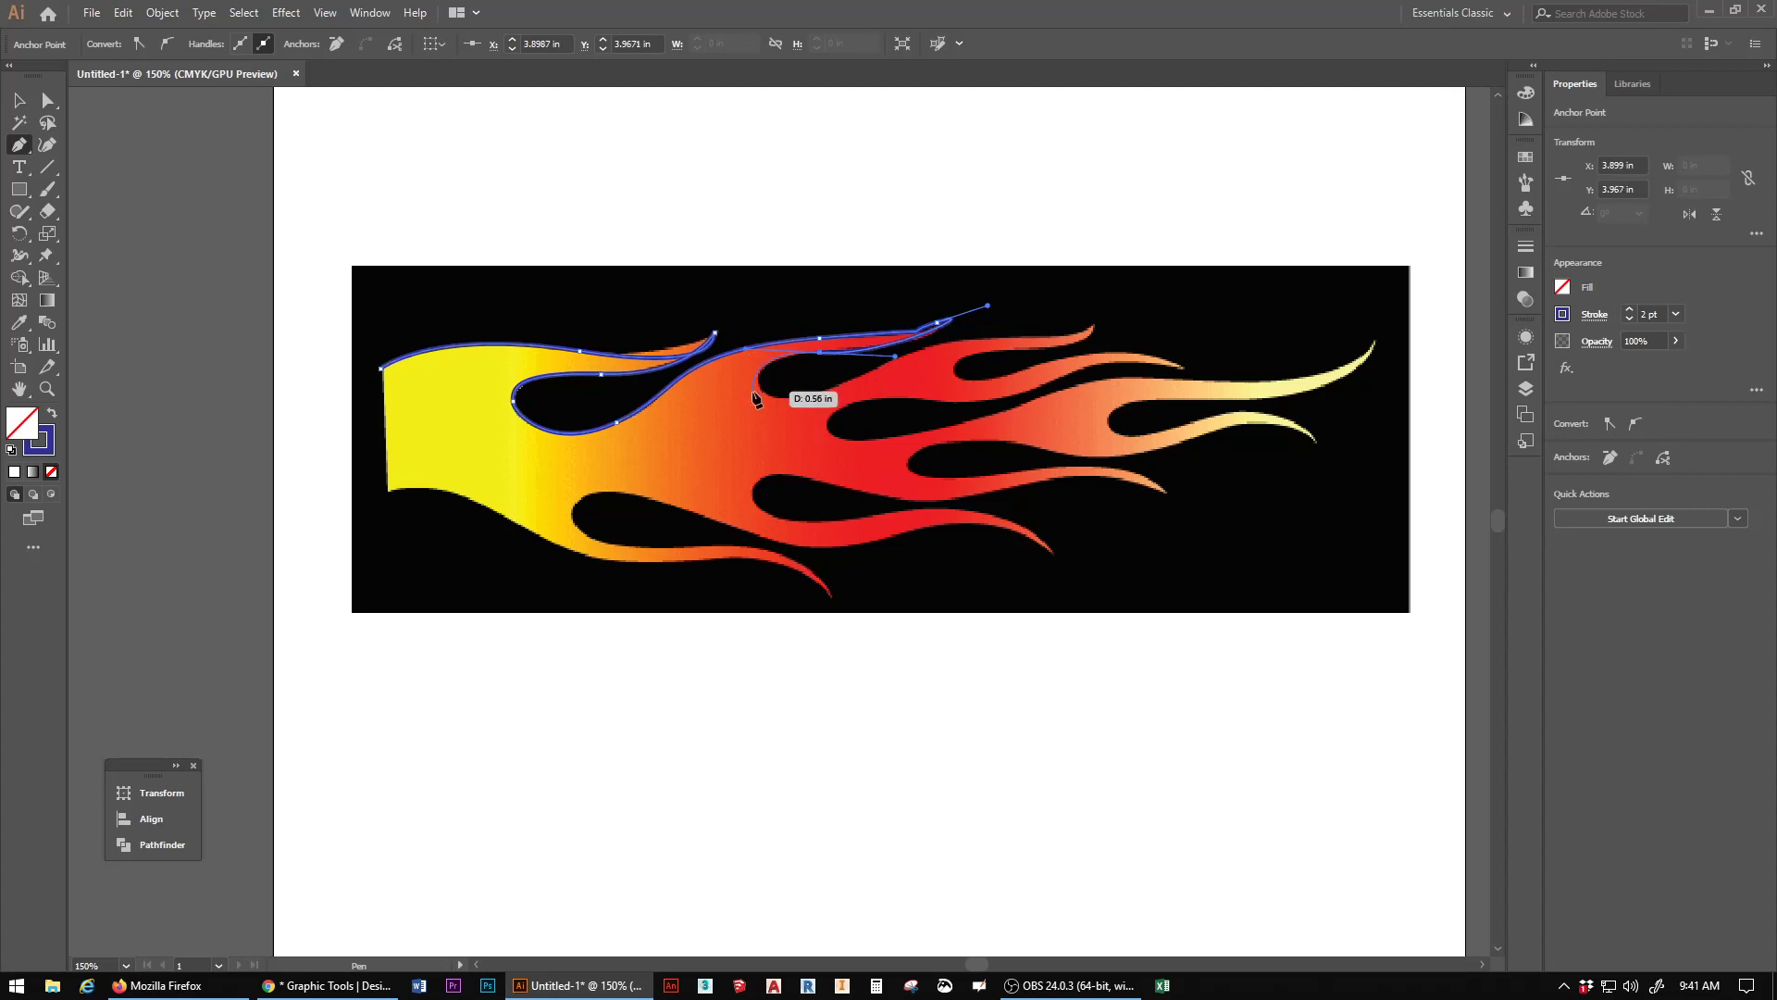
{"action": "left_click", "coordinate": [760, 390]}
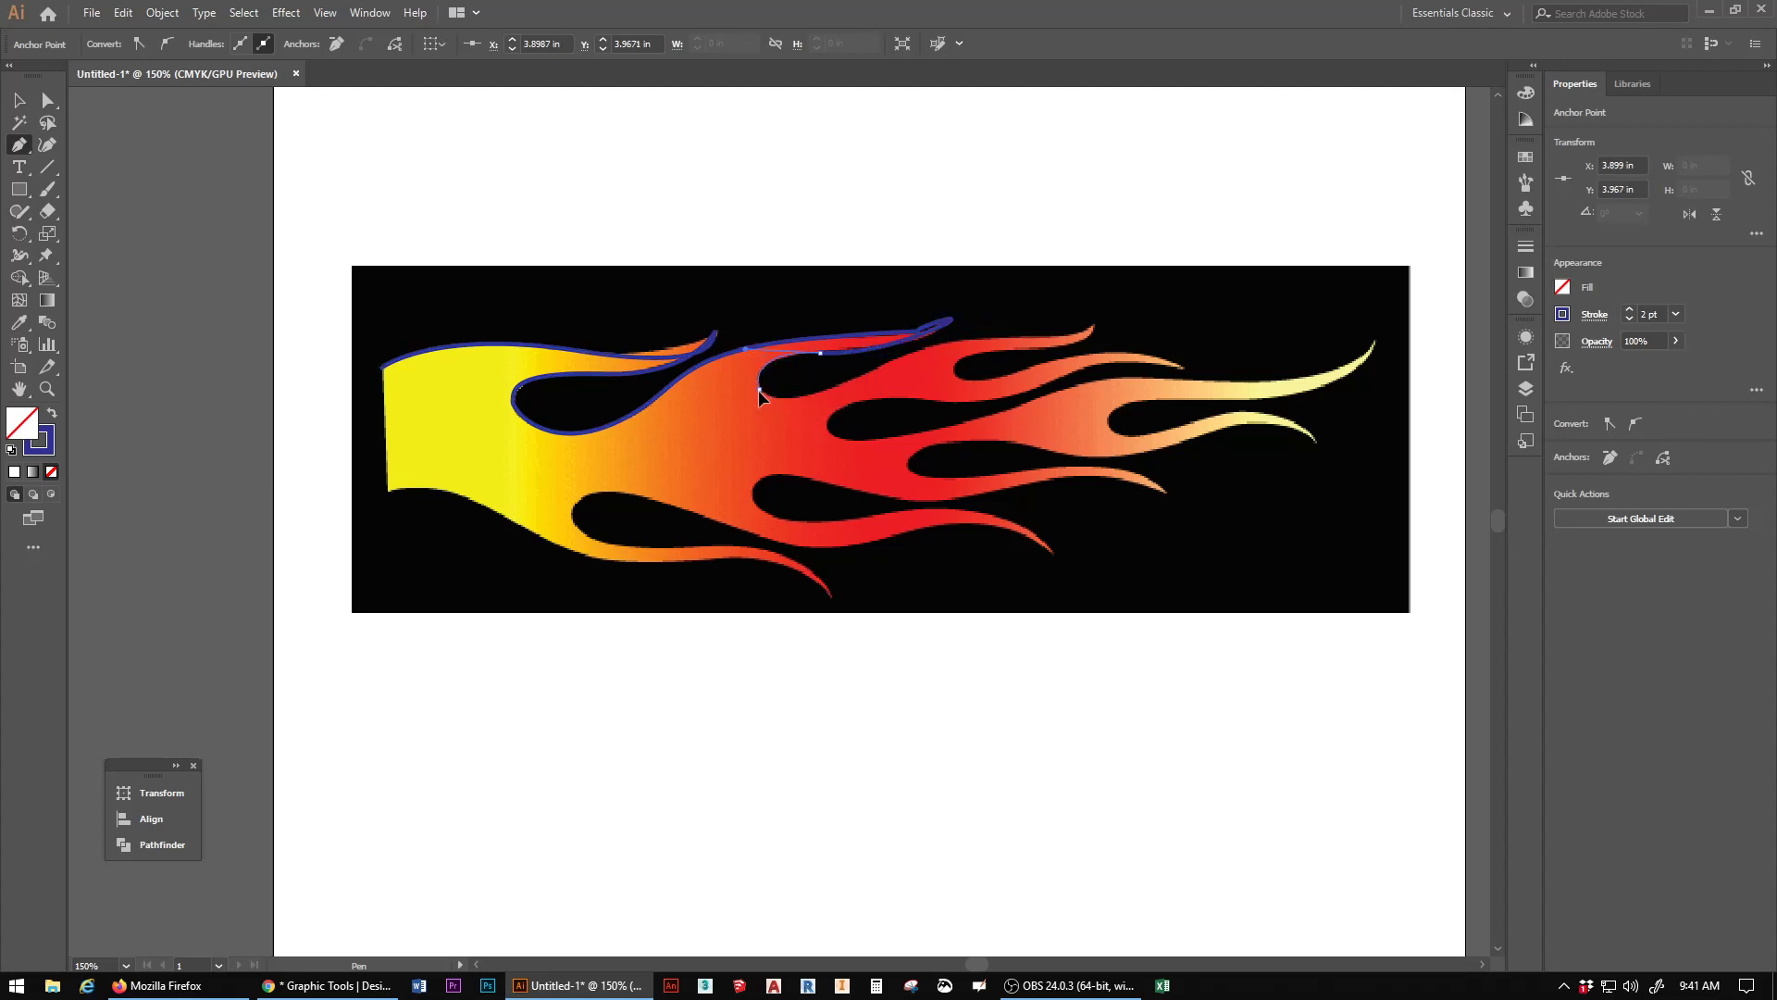
{"action": "left_click", "coordinate": [761, 393]}
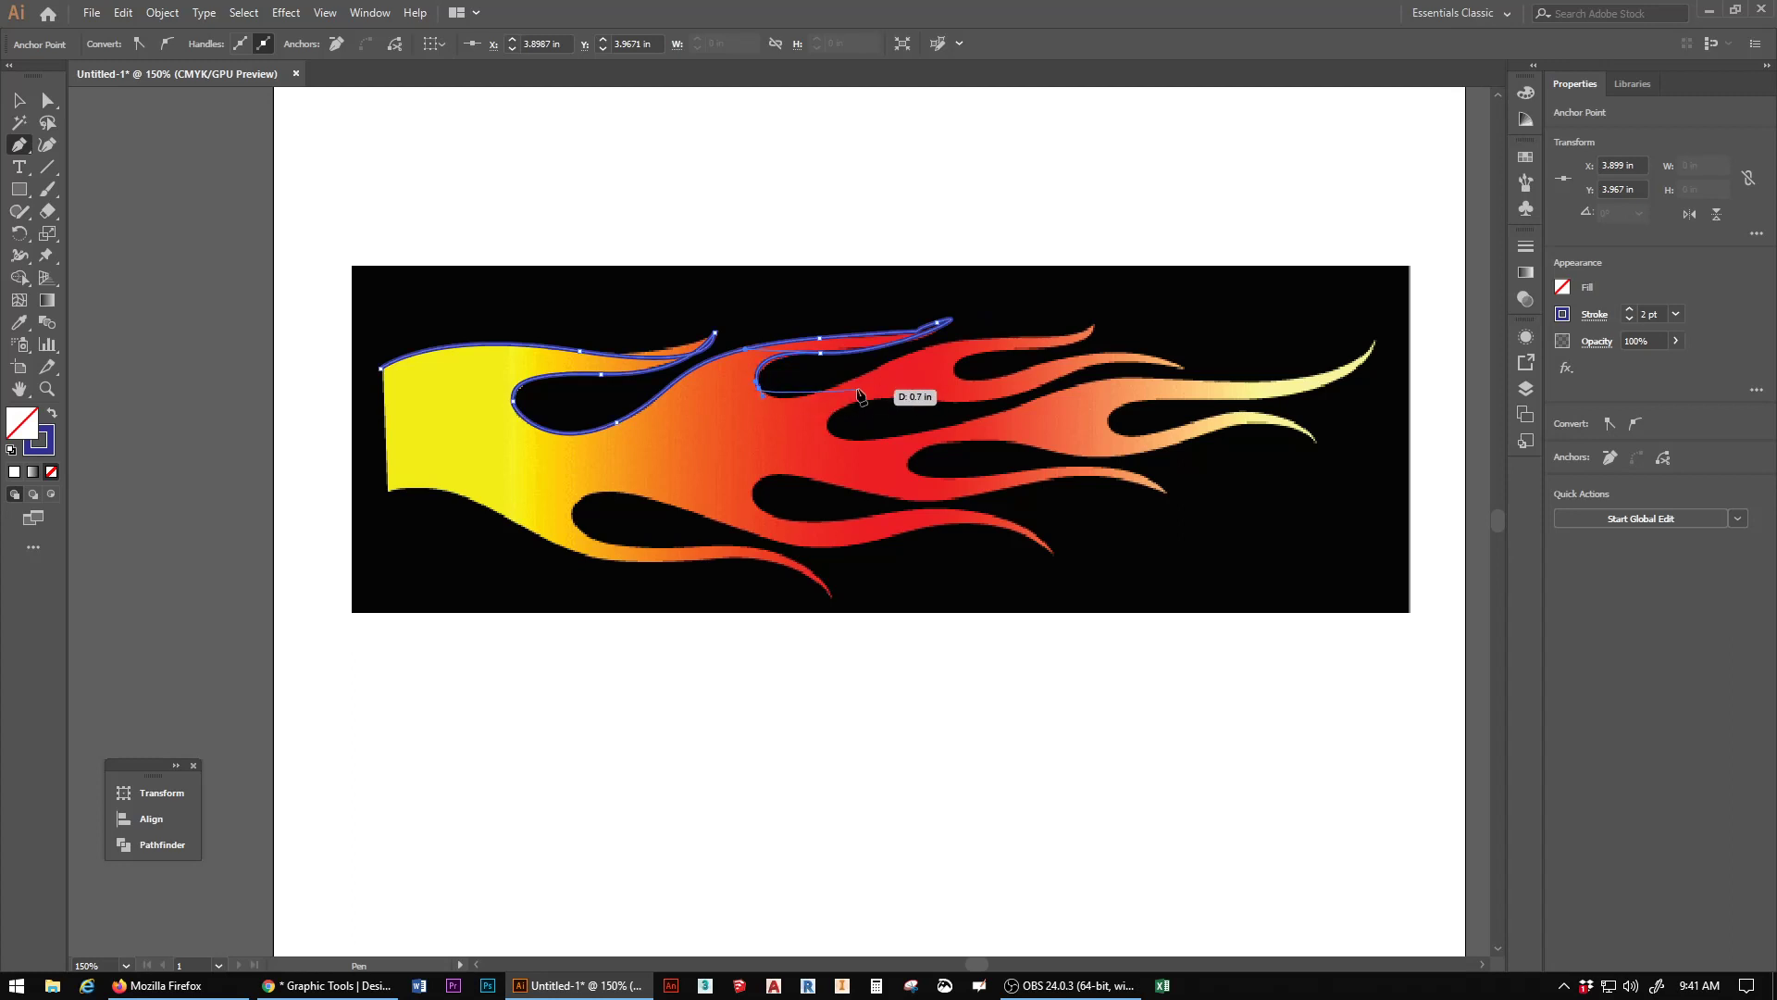
{"action": "left_click_drag", "start_coordinate": [845, 384], "coordinate": [882, 360]}
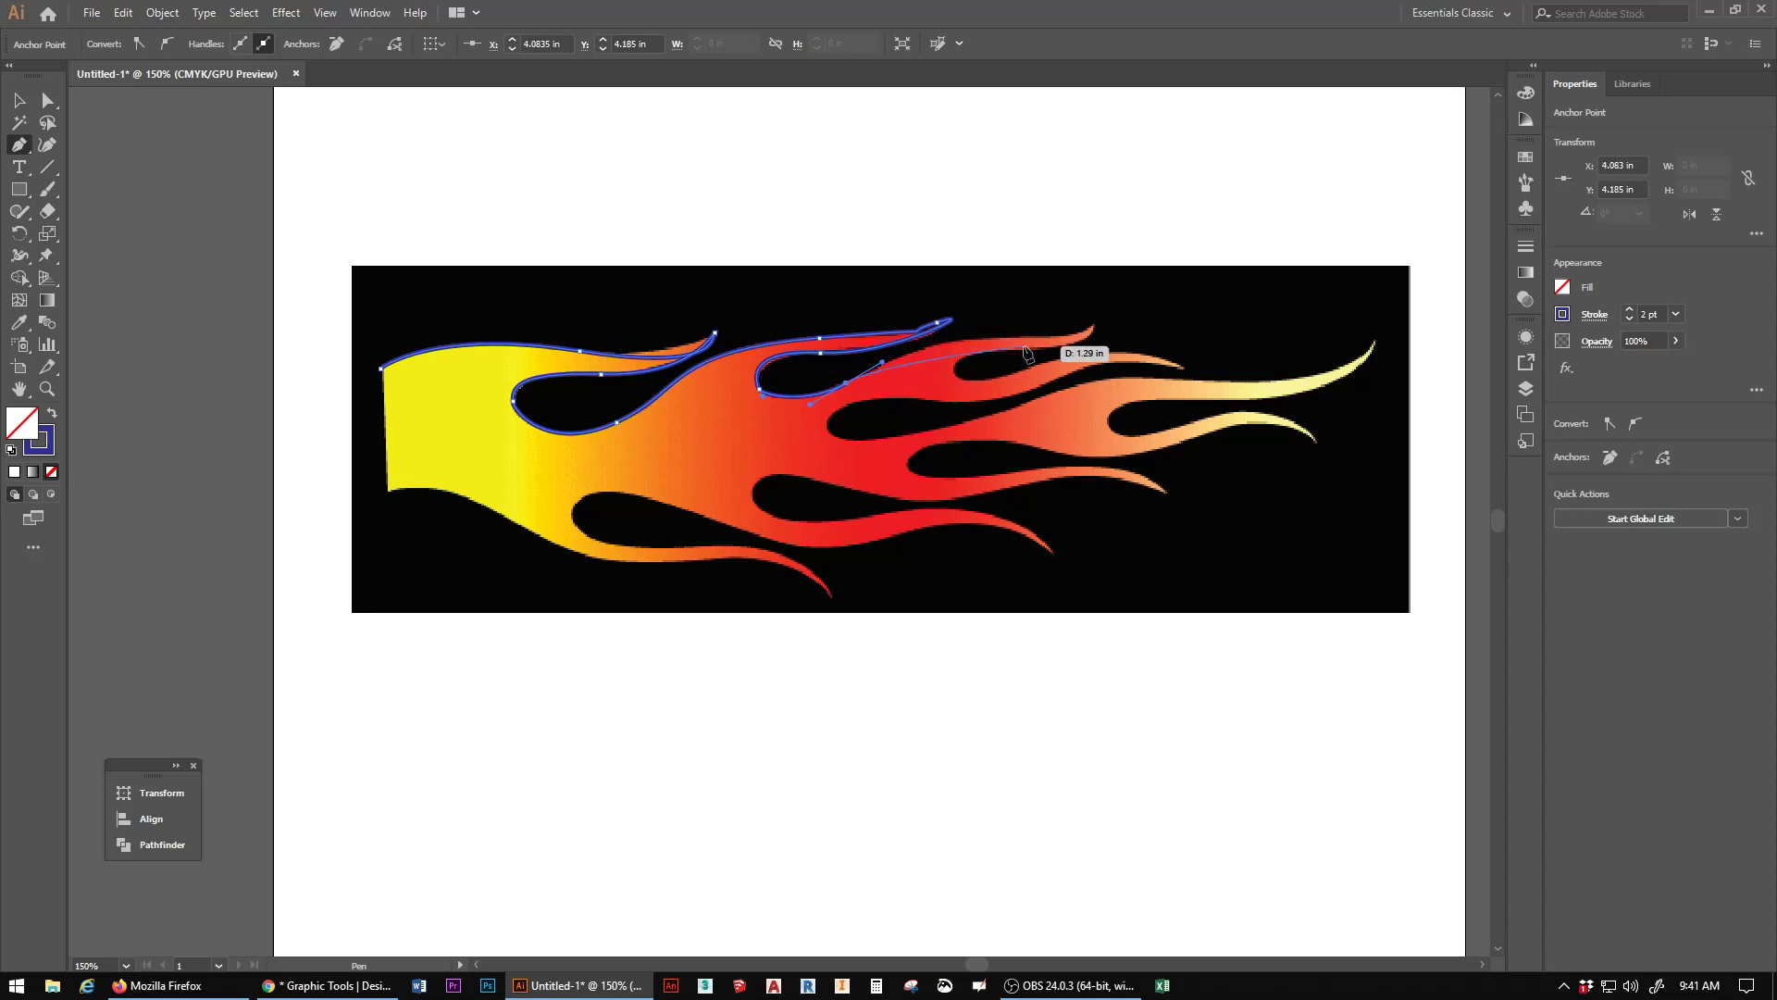
Step: Trace the third upper tongue's top edge to its tip at about X 5.82 in, Y 3.78 in
{"action": "left_click_drag", "start_coordinate": [1048, 339], "coordinate": [1131, 348]}
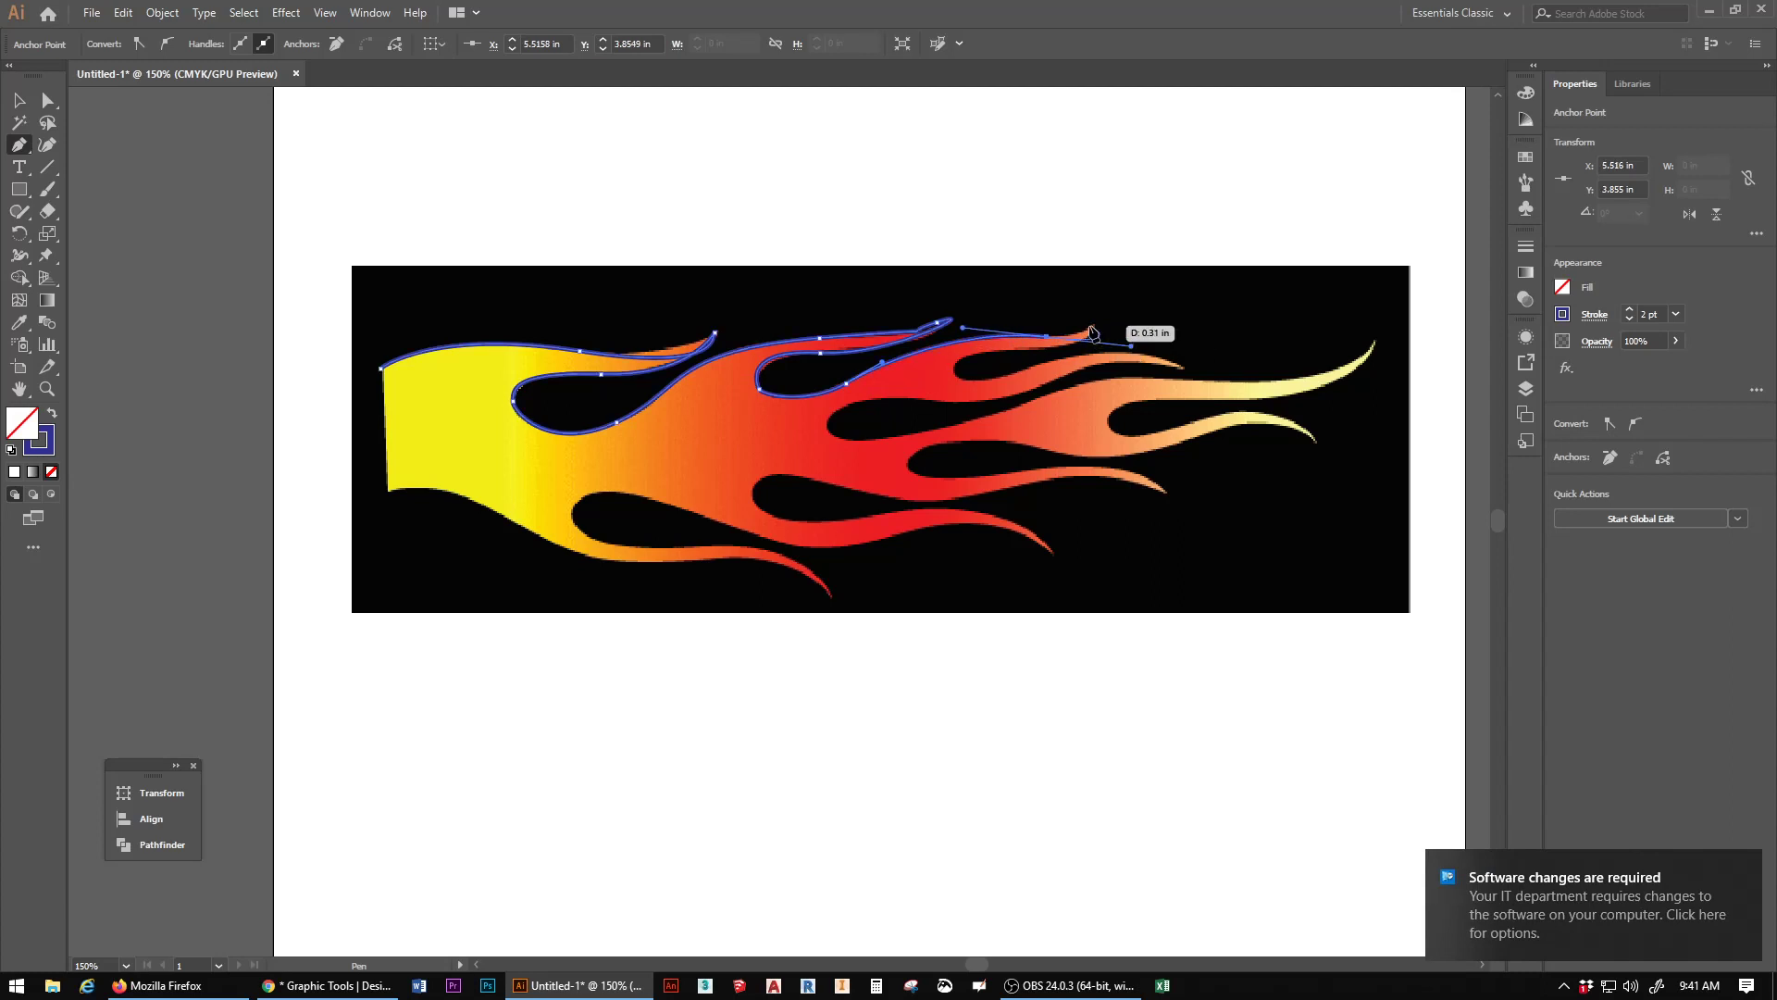
{"action": "left_click", "coordinate": [1091, 325]}
{"action": "left_click_drag", "start_coordinate": [1103, 324], "coordinate": [1106, 323]}
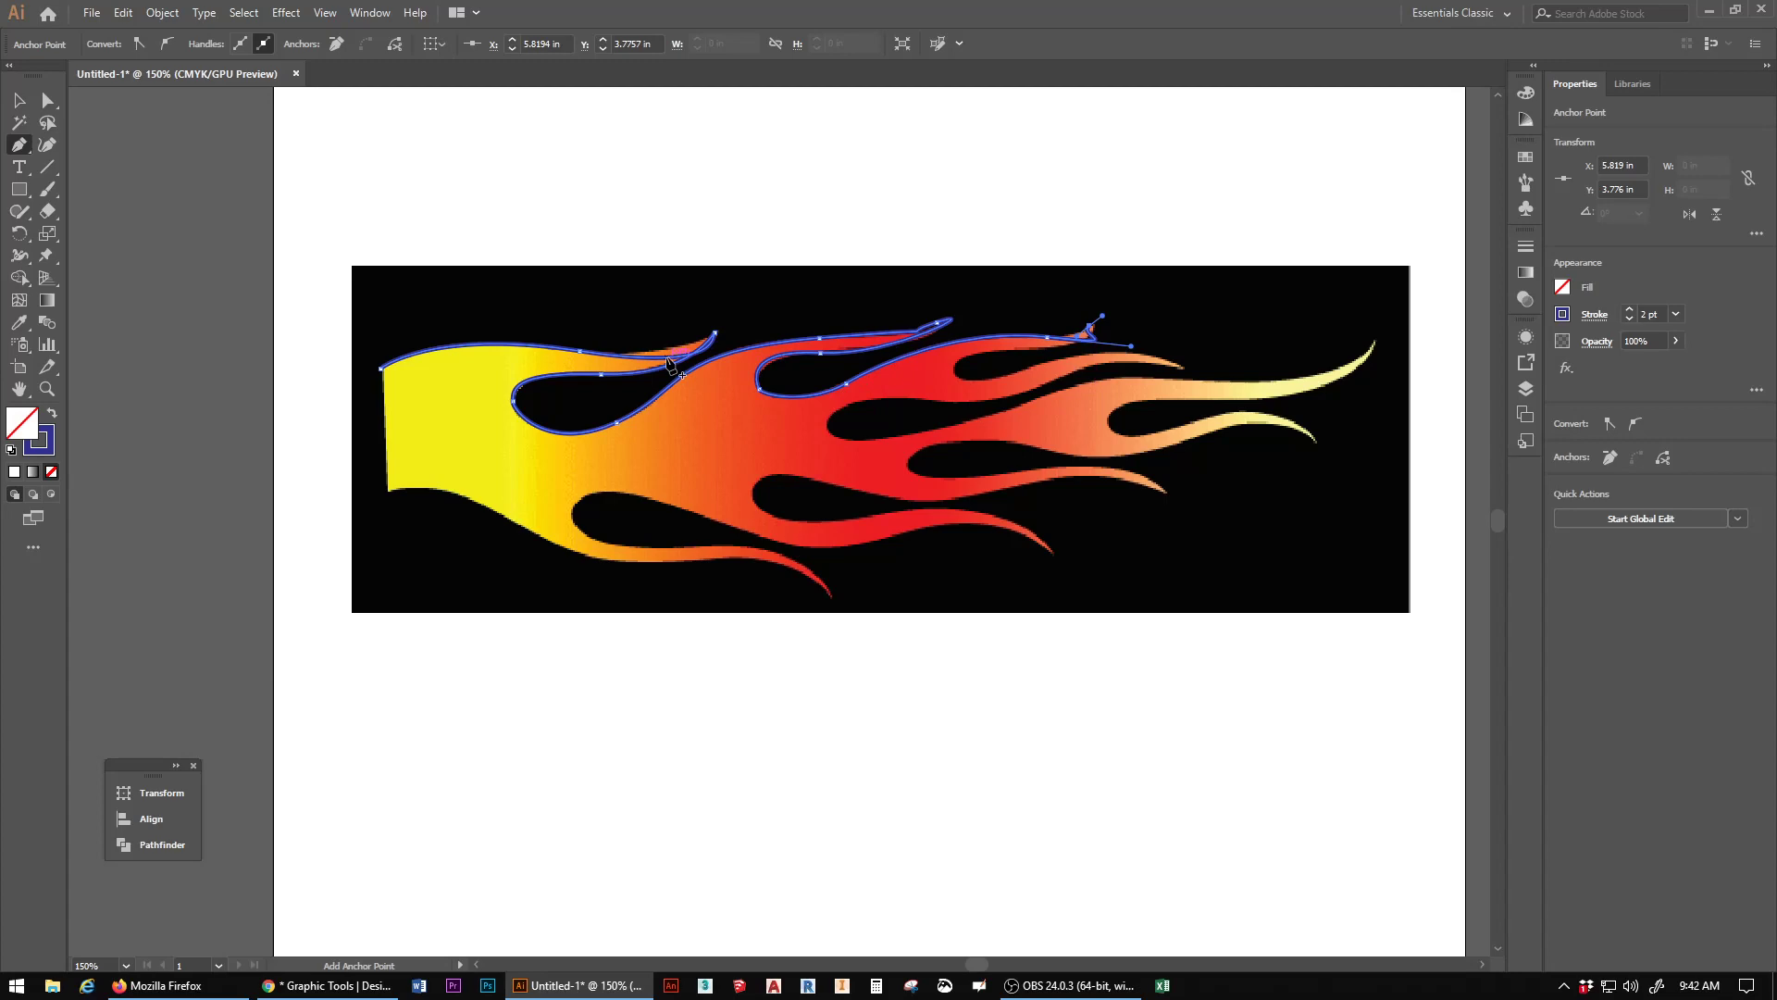
Step: With Direct Selection, move the first tongue's tip anchor to about X 3.16 in, Y 3.81 in, and its upper-edge anchor to X 2.14 in, Y 3.94 in
{"action": "scroll", "coordinate": [680, 363], "scroll_direction": "up", "scroll_amount": 3}
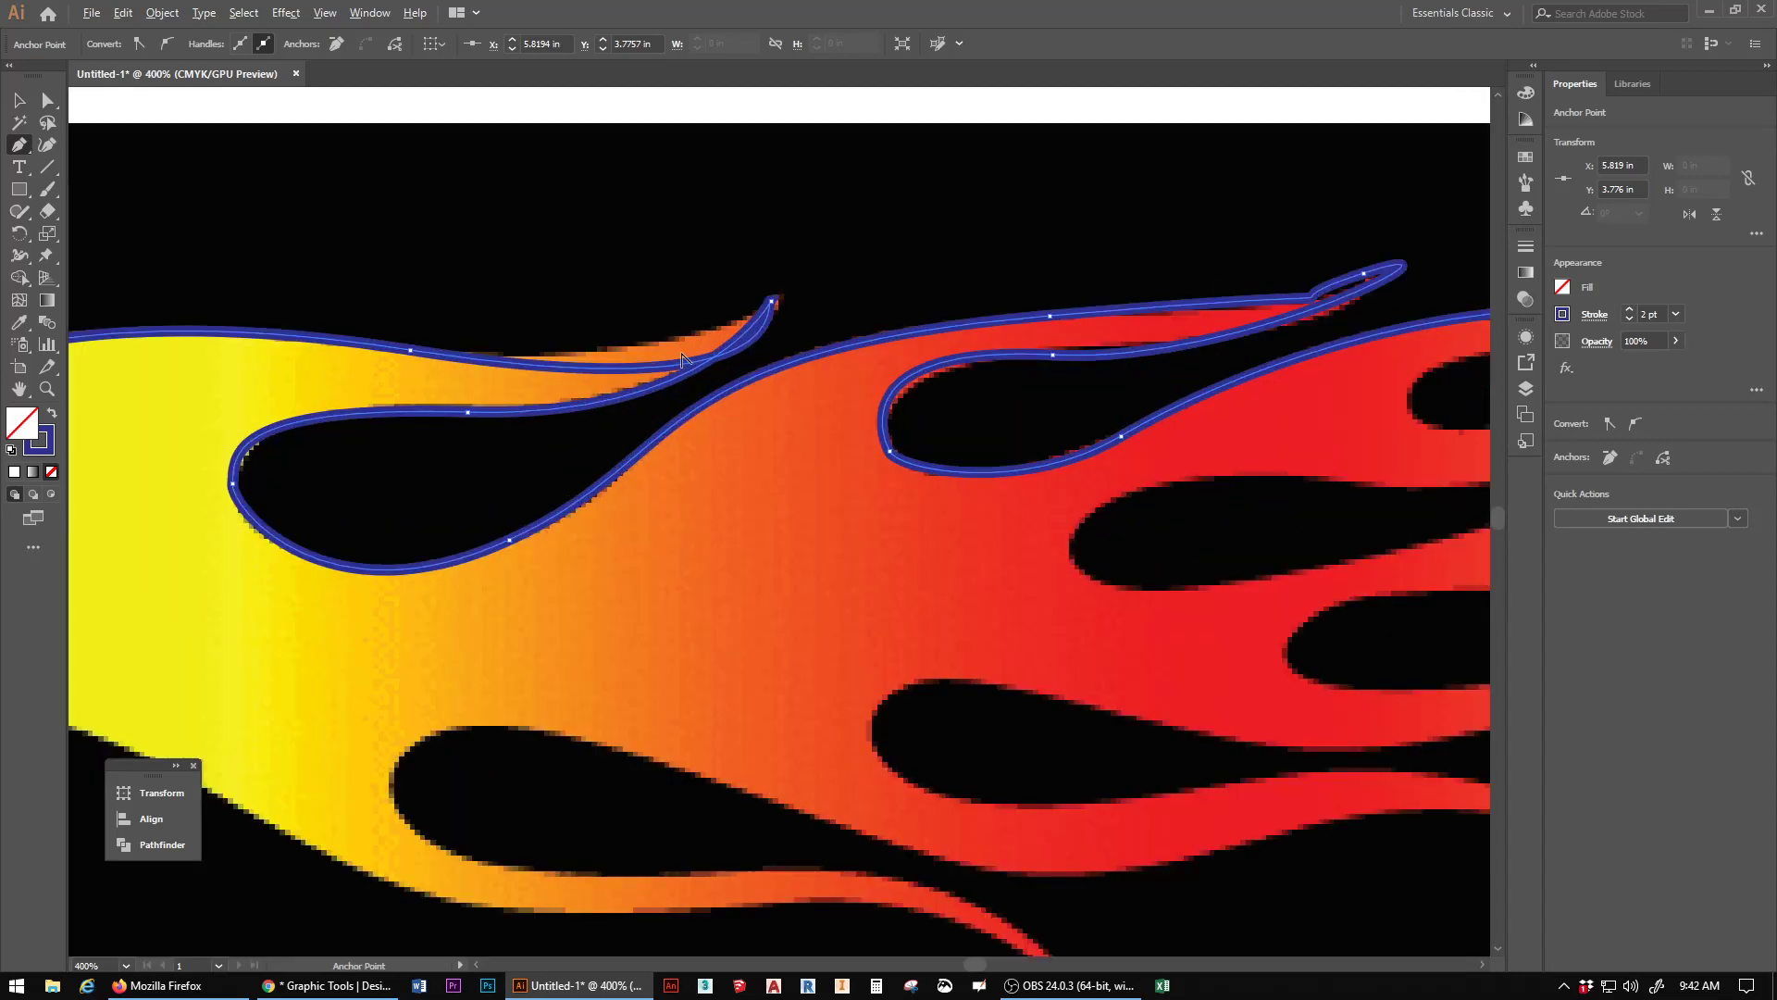
{"action": "scroll", "coordinate": [677, 364], "scroll_direction": "up", "scroll_amount": 1}
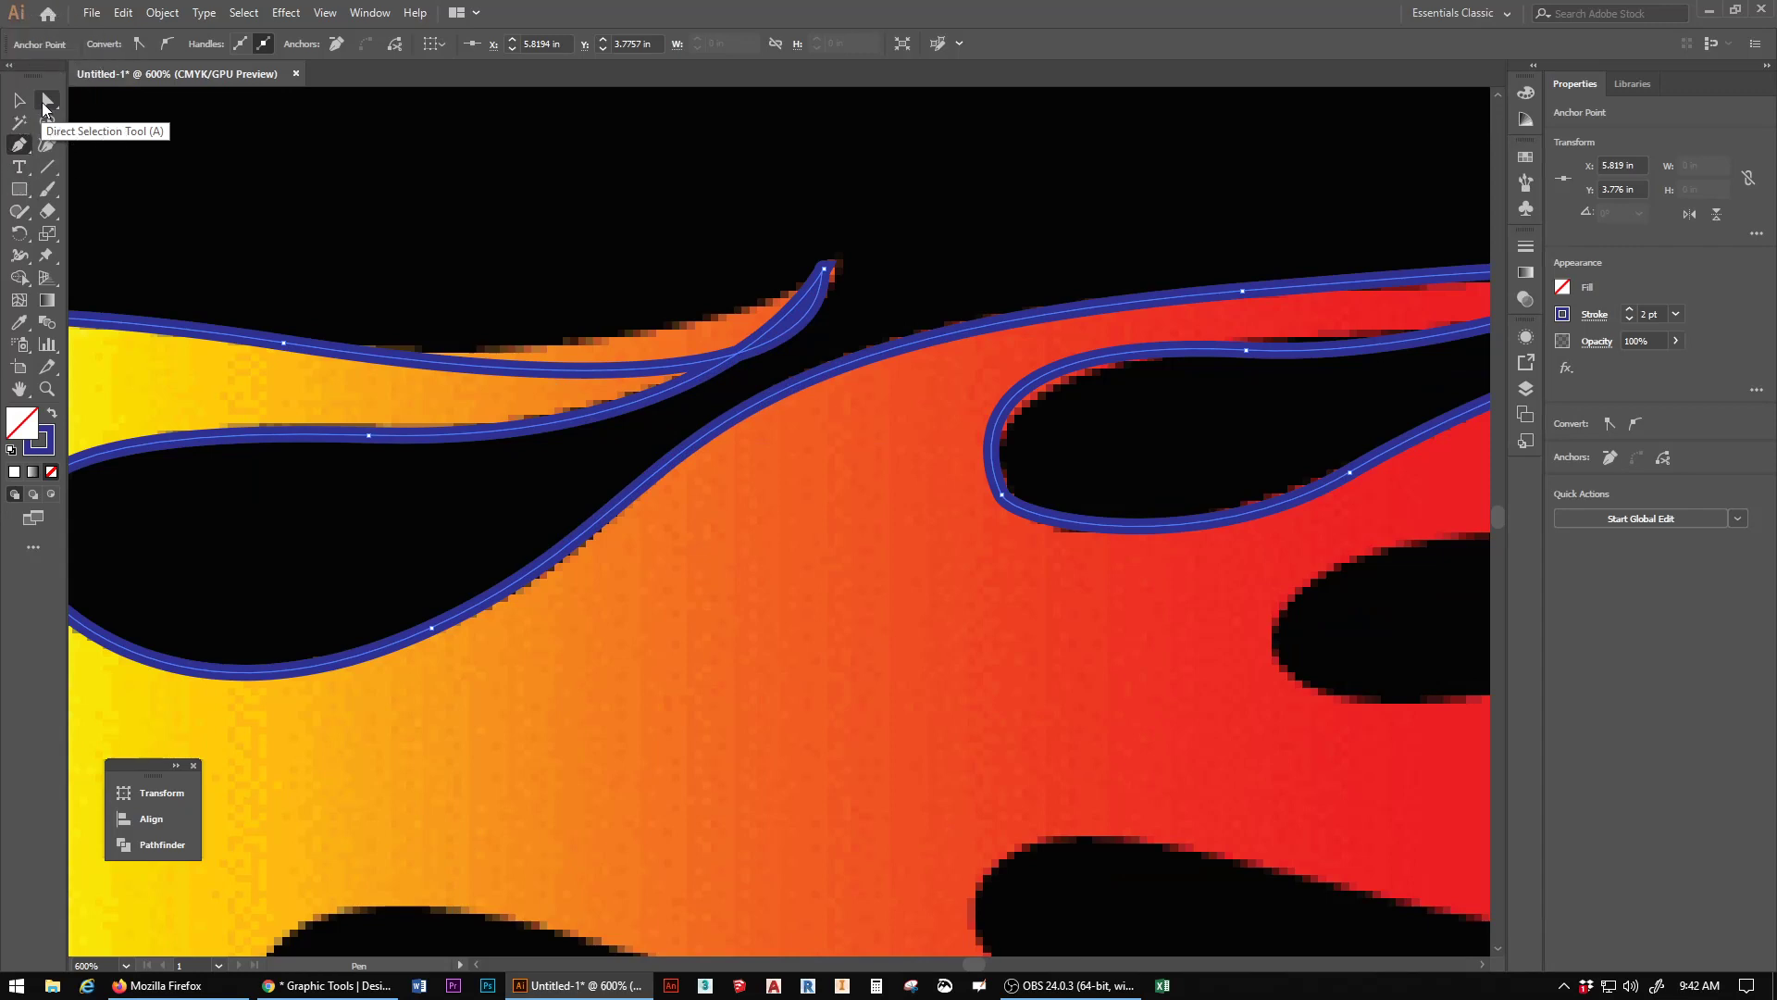
{"action": "left_click", "coordinate": [46, 102]}
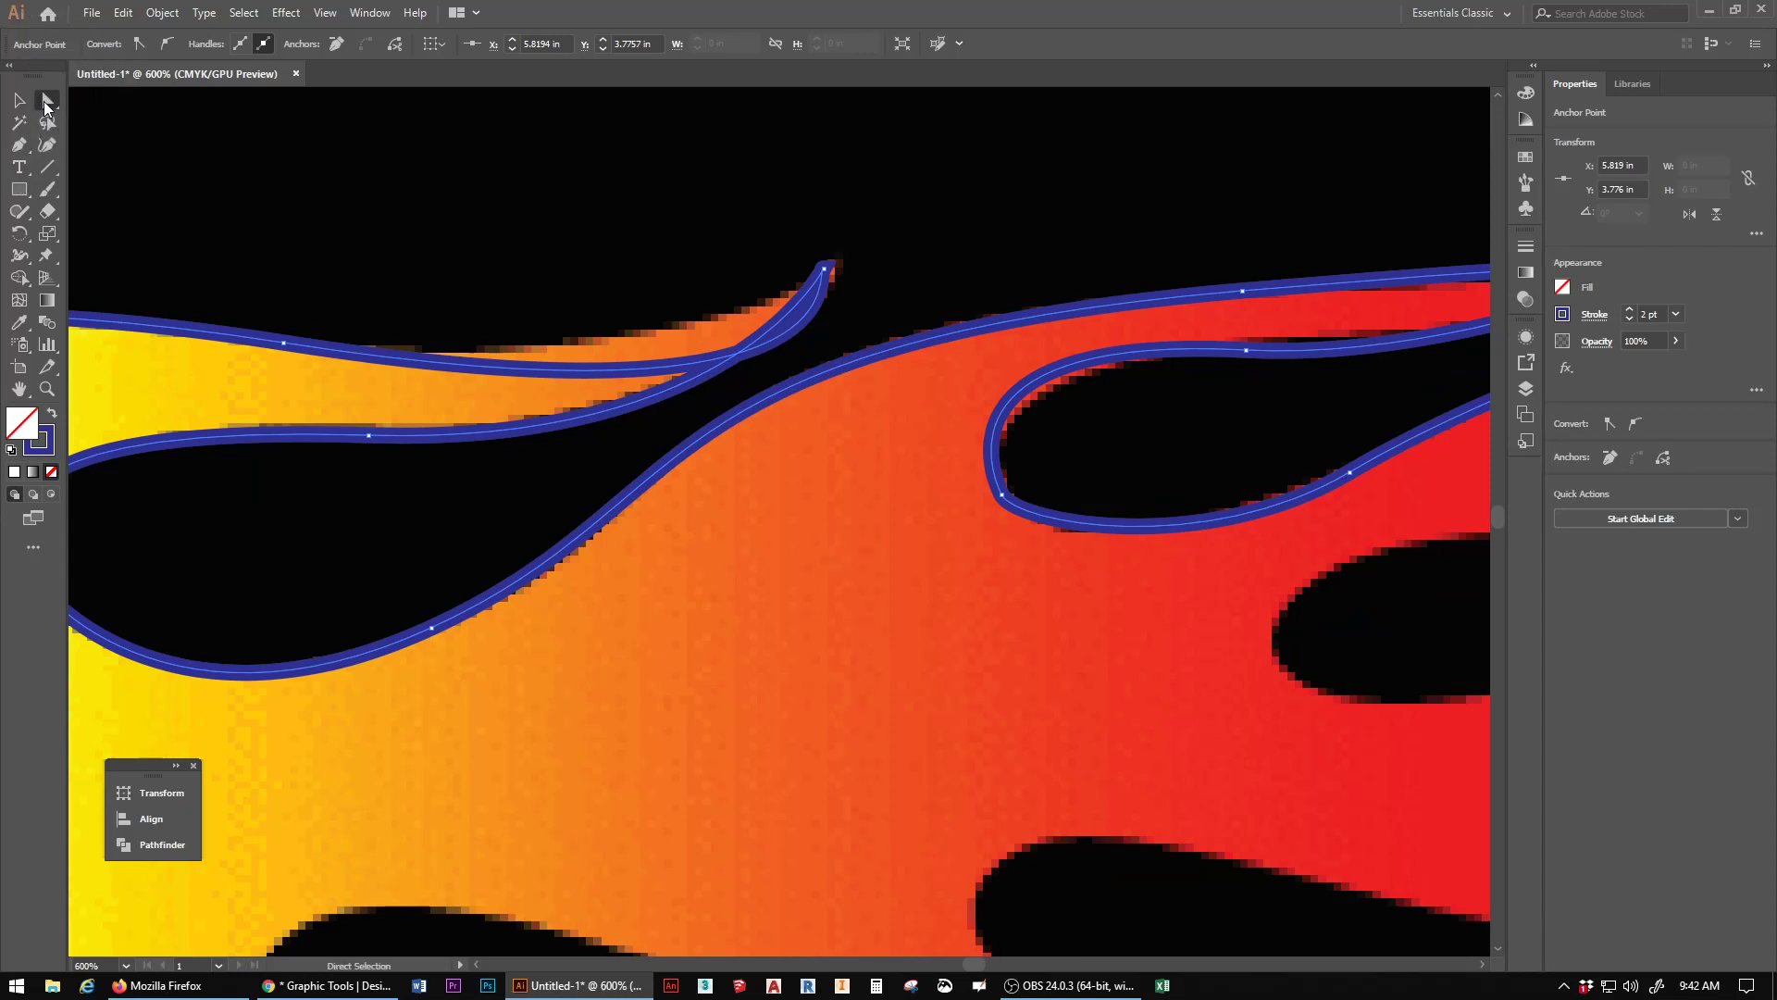
{"action": "left_click", "coordinate": [828, 273]}
{"action": "mouse_move", "coordinate": [828, 274]}
{"action": "left_mouse_down"}
{"action": "mouse_move", "coordinate": [837, 242]}
{"action": "mouse_move", "coordinate": [870, 248]}
{"action": "mouse_move", "coordinate": [833, 264]}
{"action": "left_mouse_up"}
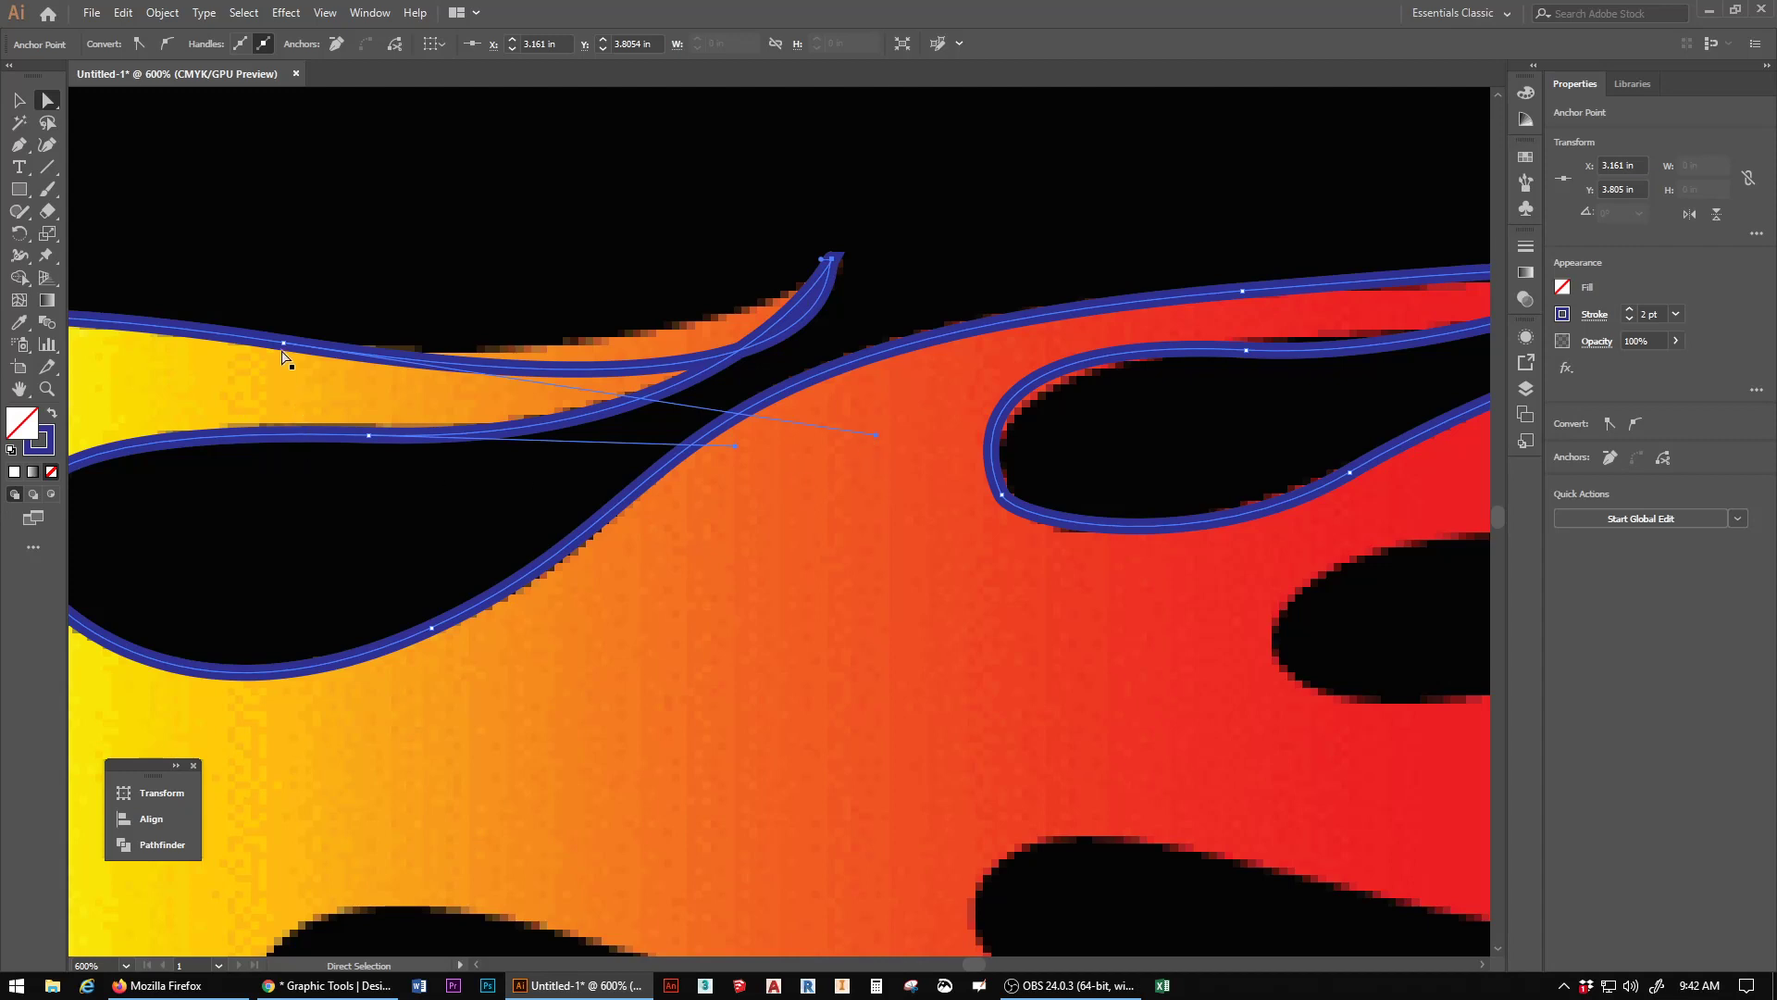
{"action": "left_click_drag", "start_coordinate": [282, 353], "coordinate": [261, 337]}
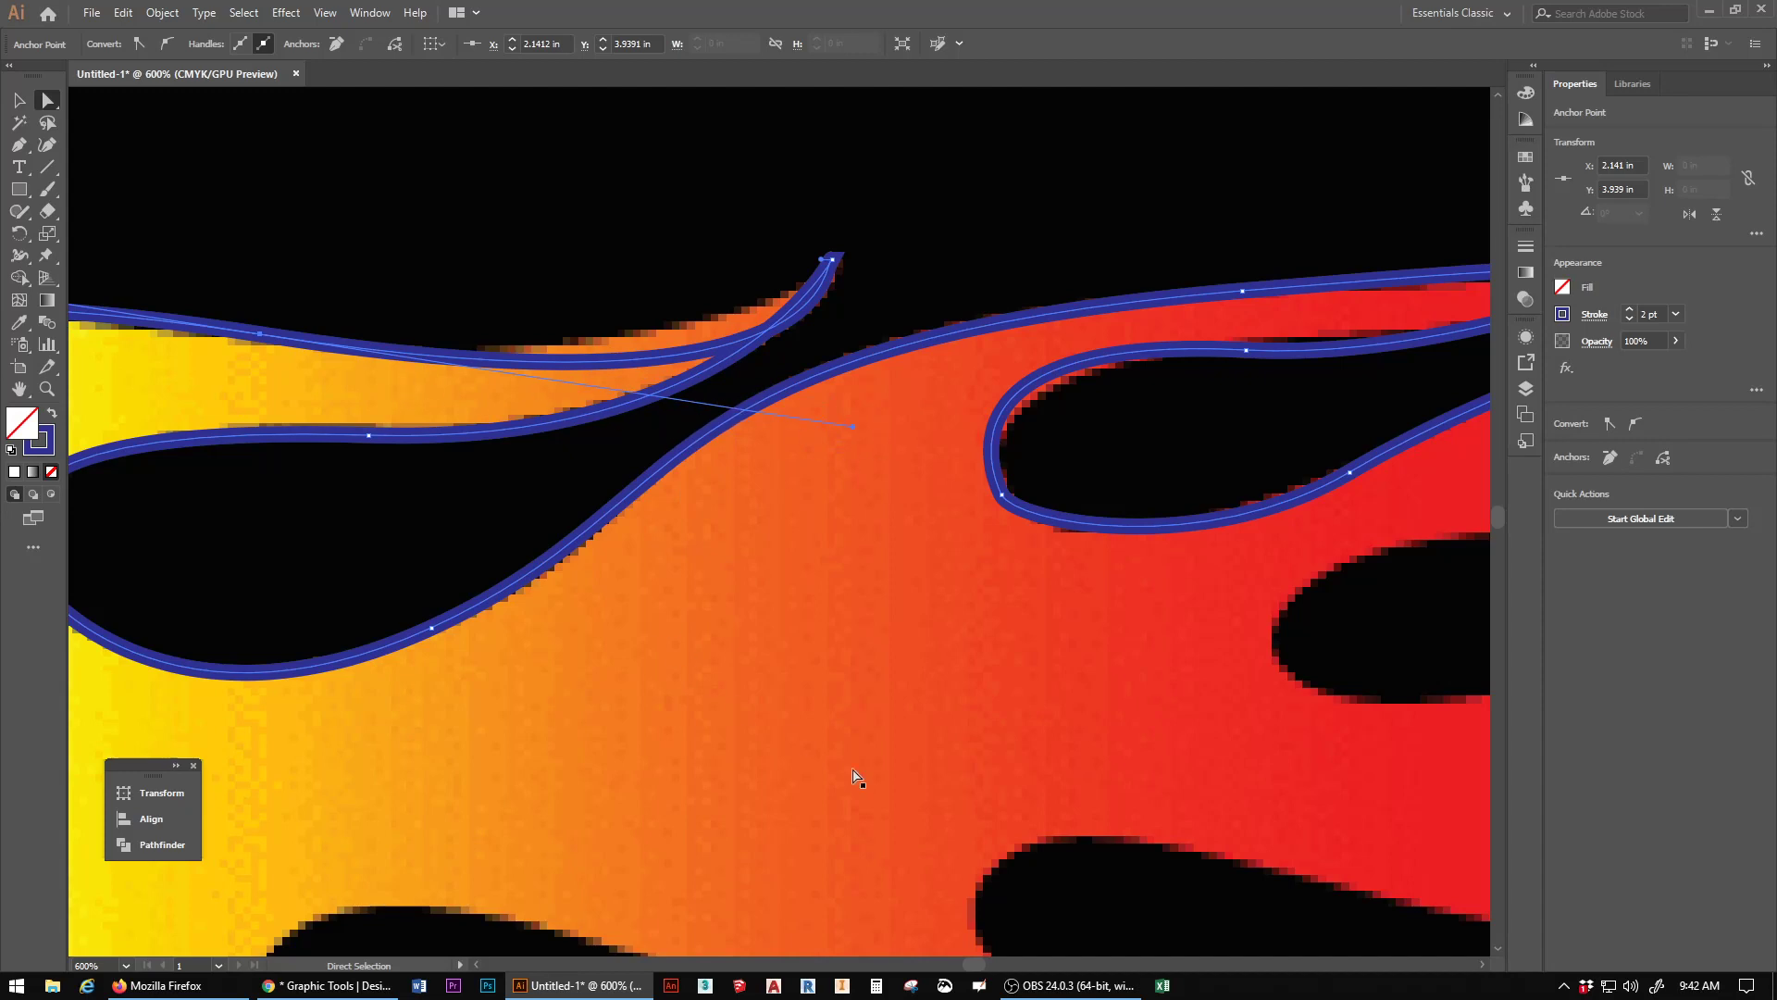
Step: Refit the first tongue's upper edge by adjusting both direction handles of its middle anchor, undoing the accidental move of the flame image
{"action": "left_click_drag", "start_coordinate": [977, 969], "coordinate": [975, 970]}
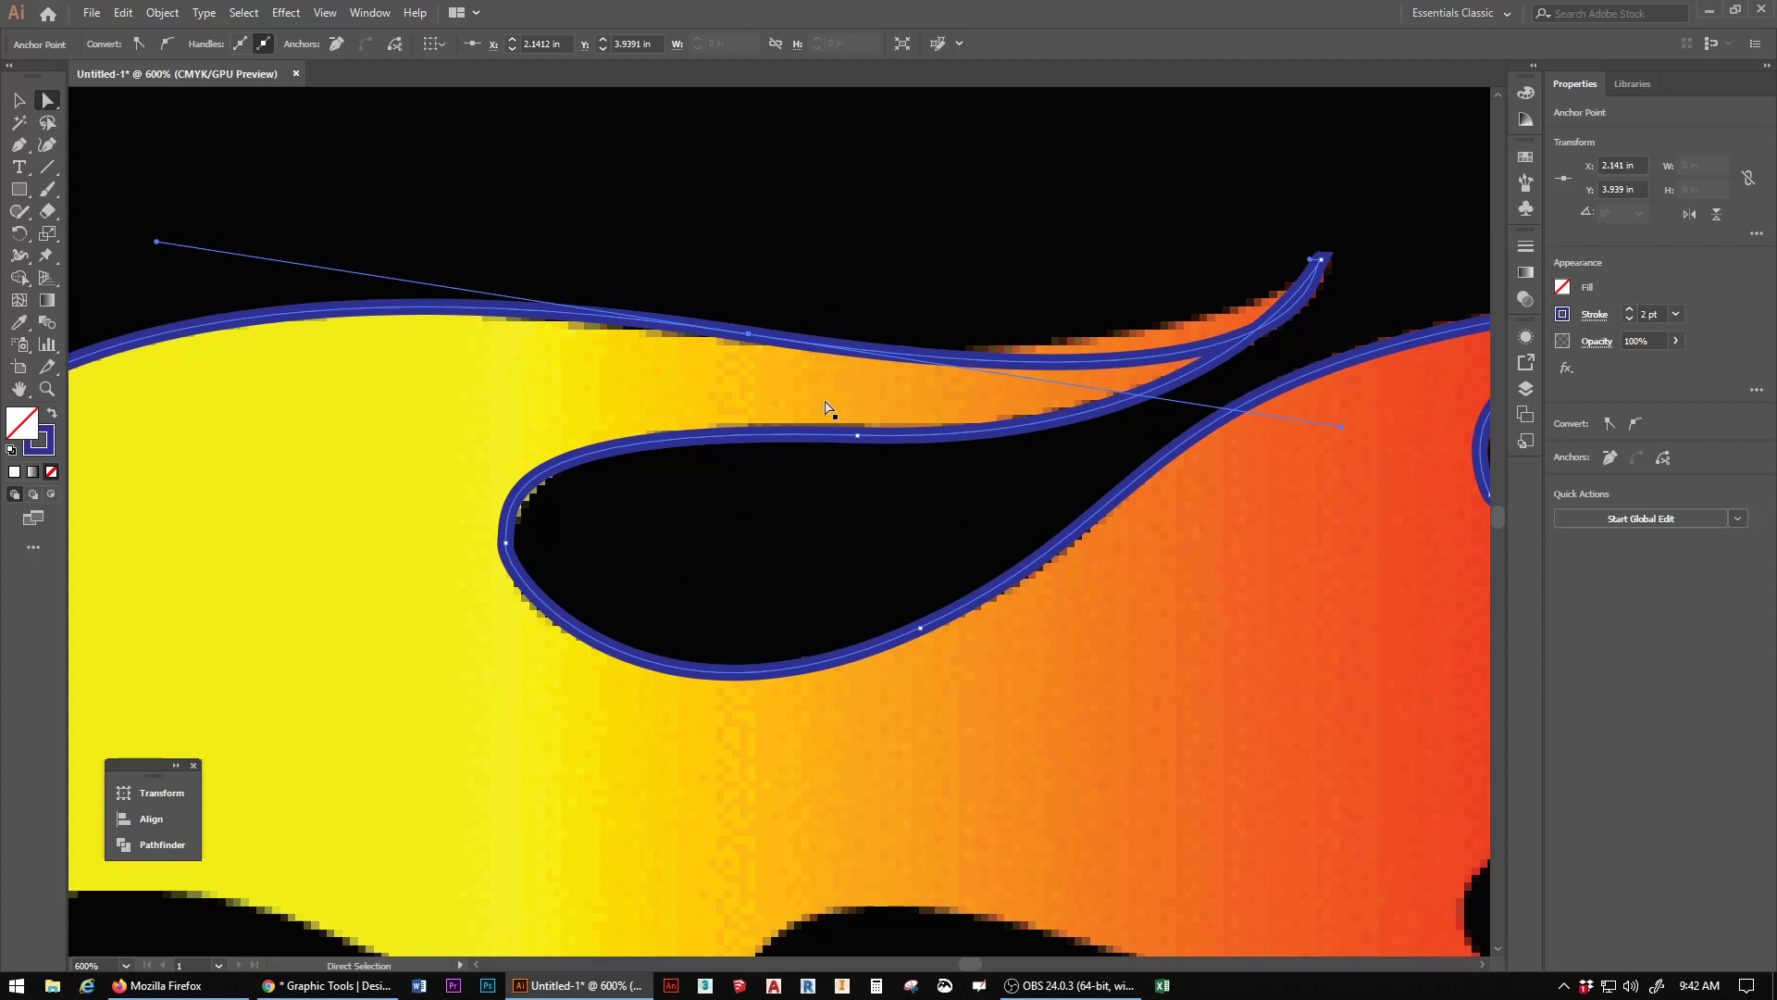
{"action": "mouse_move", "coordinate": [157, 242]}
{"action": "left_mouse_down"}
{"action": "mouse_move", "coordinate": [137, 292]}
{"action": "mouse_move", "coordinate": [155, 247]}
{"action": "left_mouse_up"}
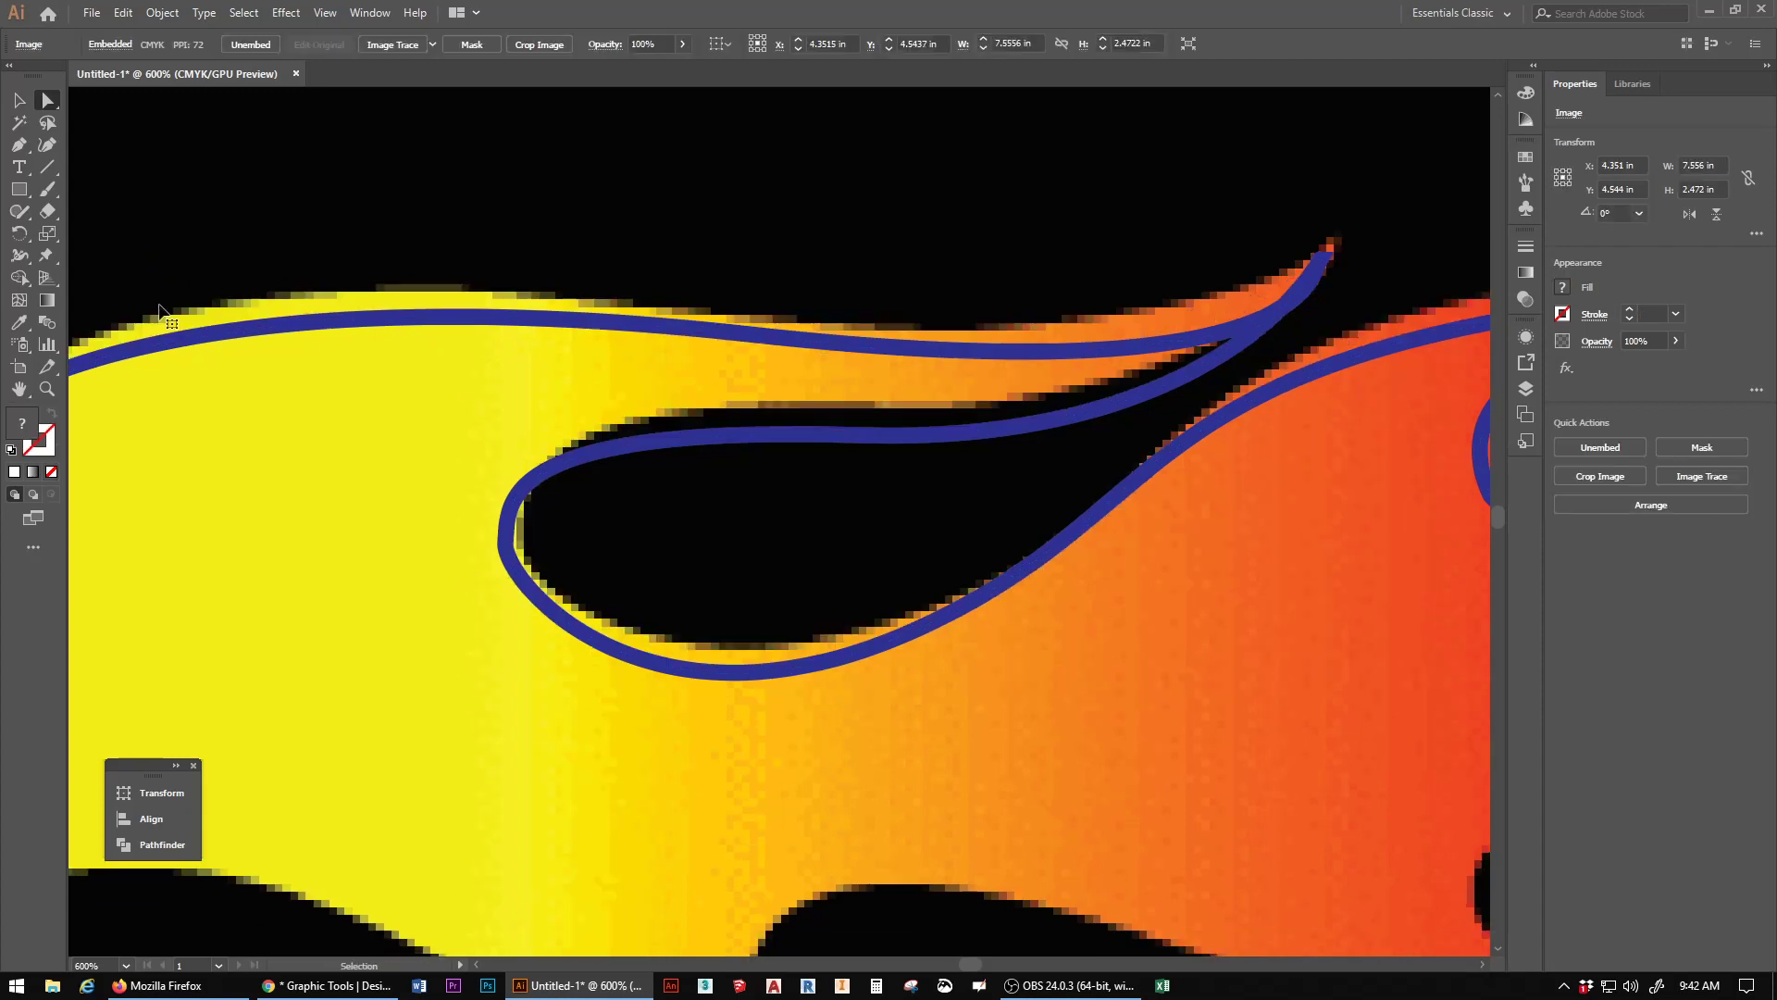
{"action": "key", "text": "ctrl+z"}
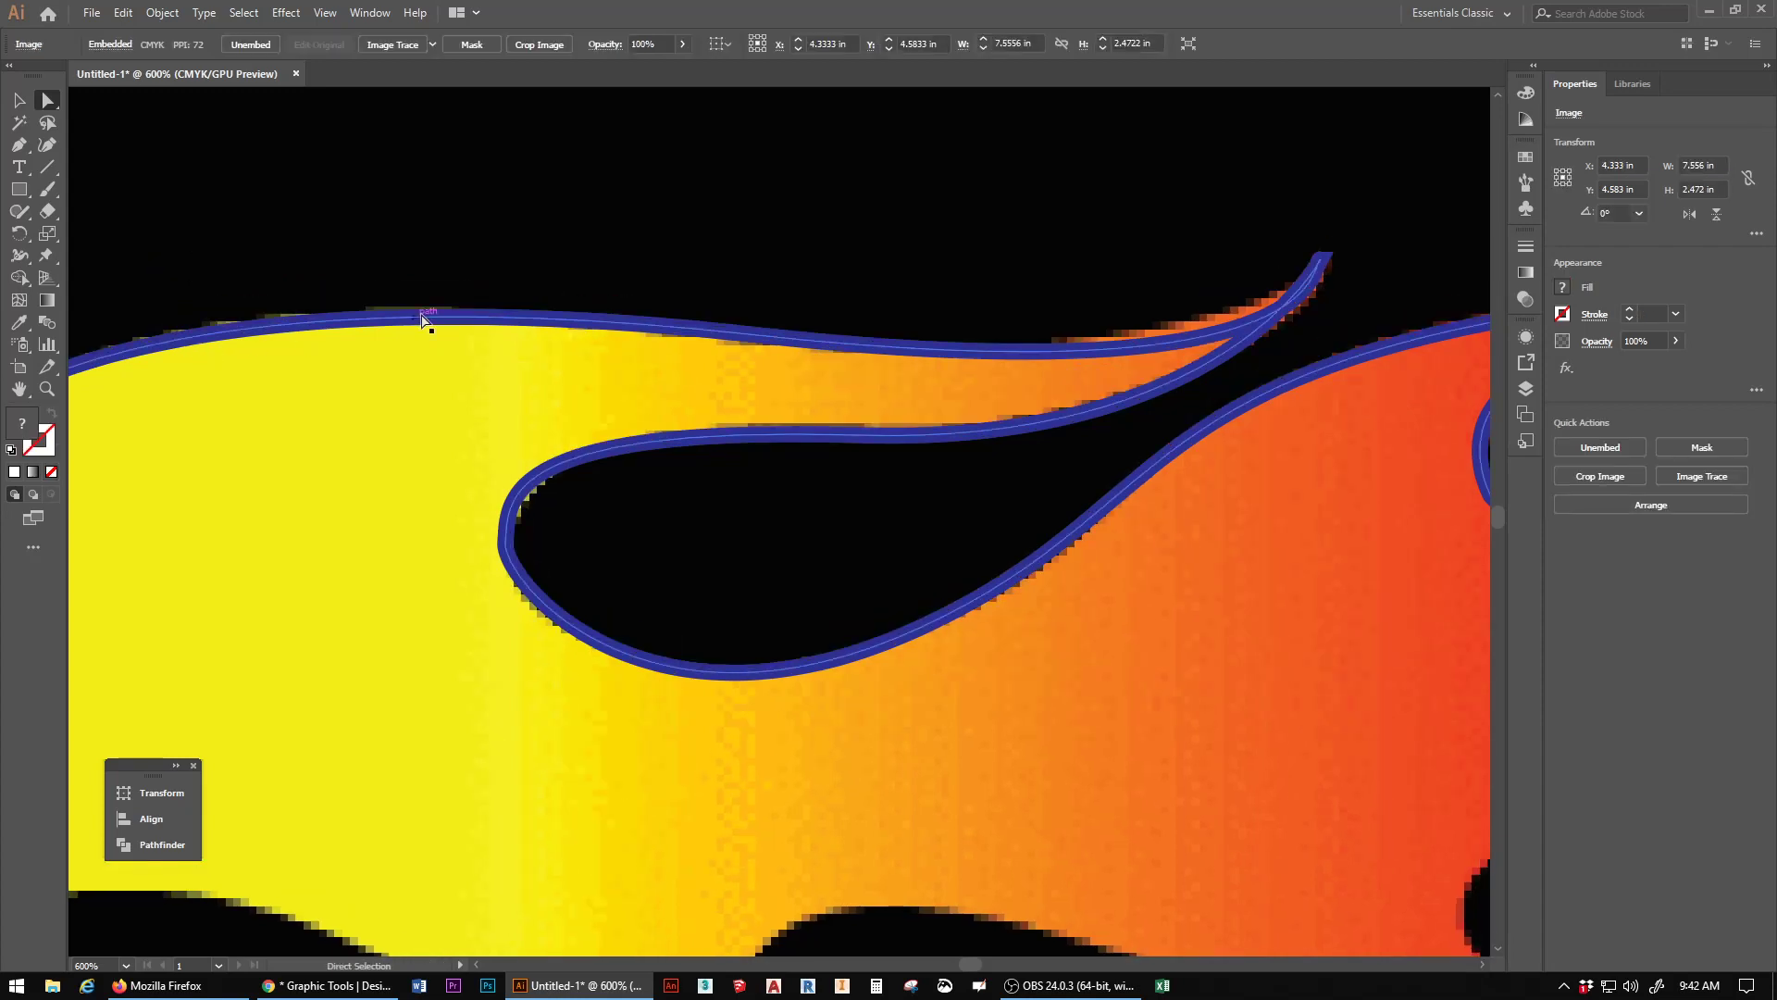
{"action": "left_click", "coordinate": [1172, 350]}
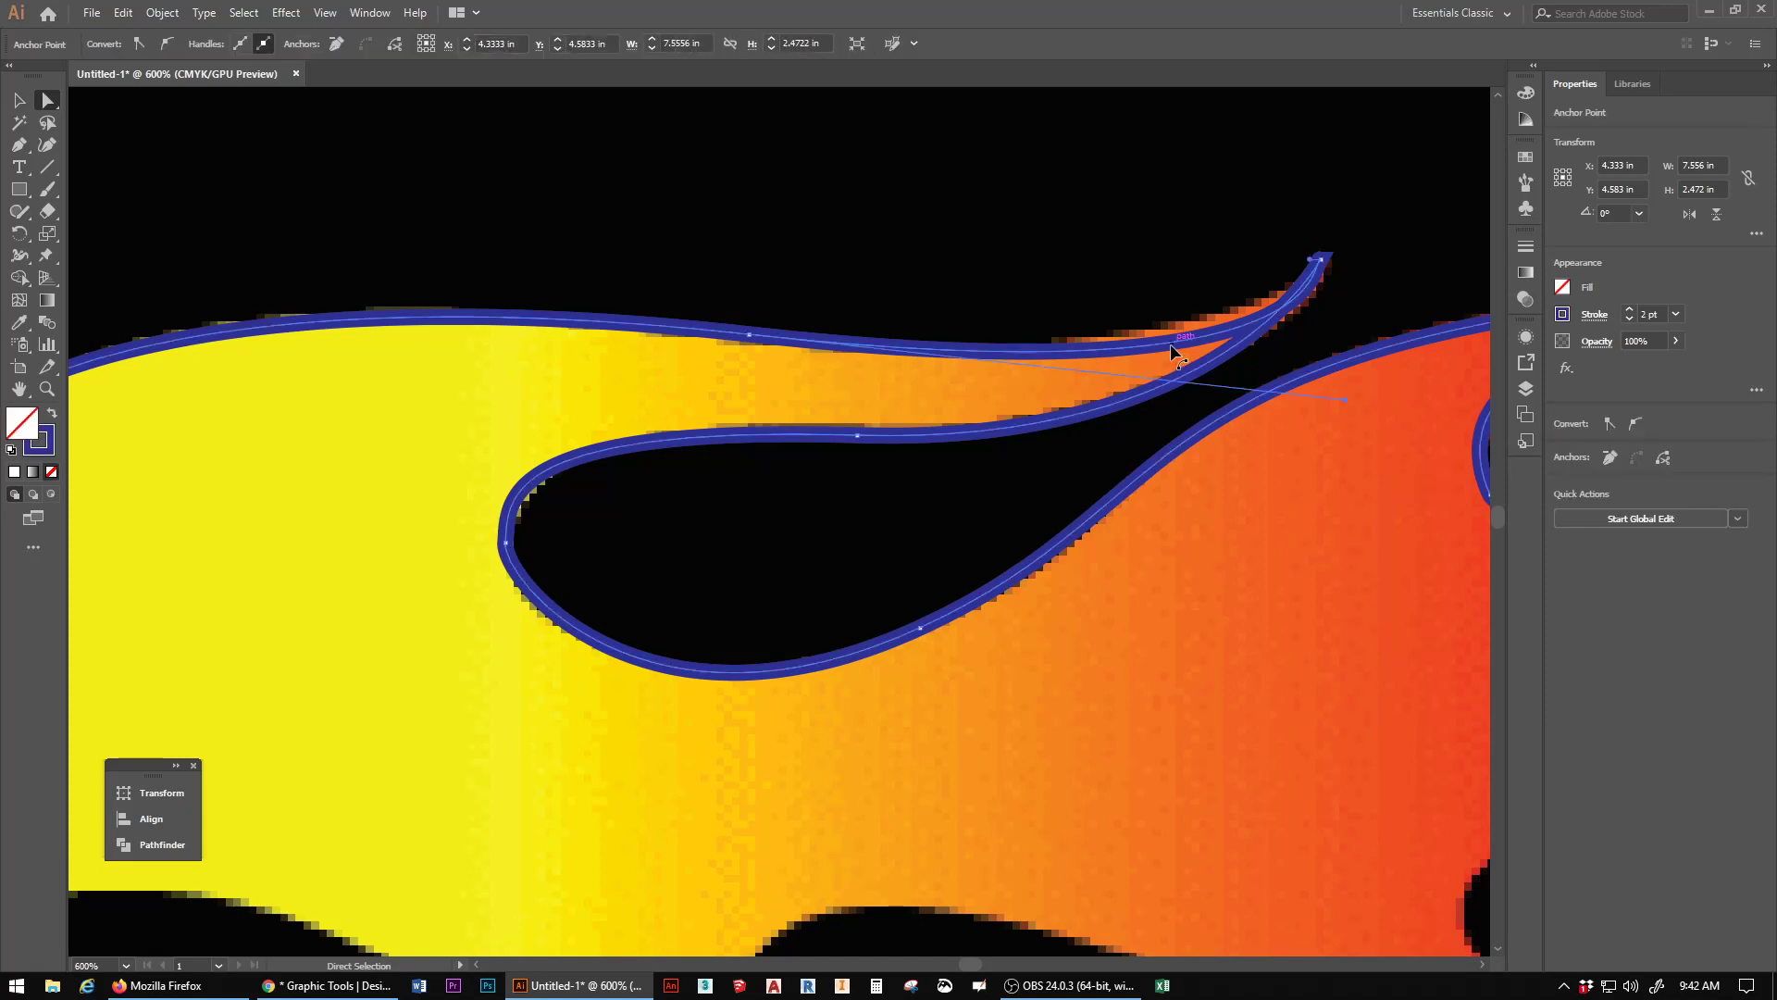
{"action": "left_click", "coordinate": [748, 333]}
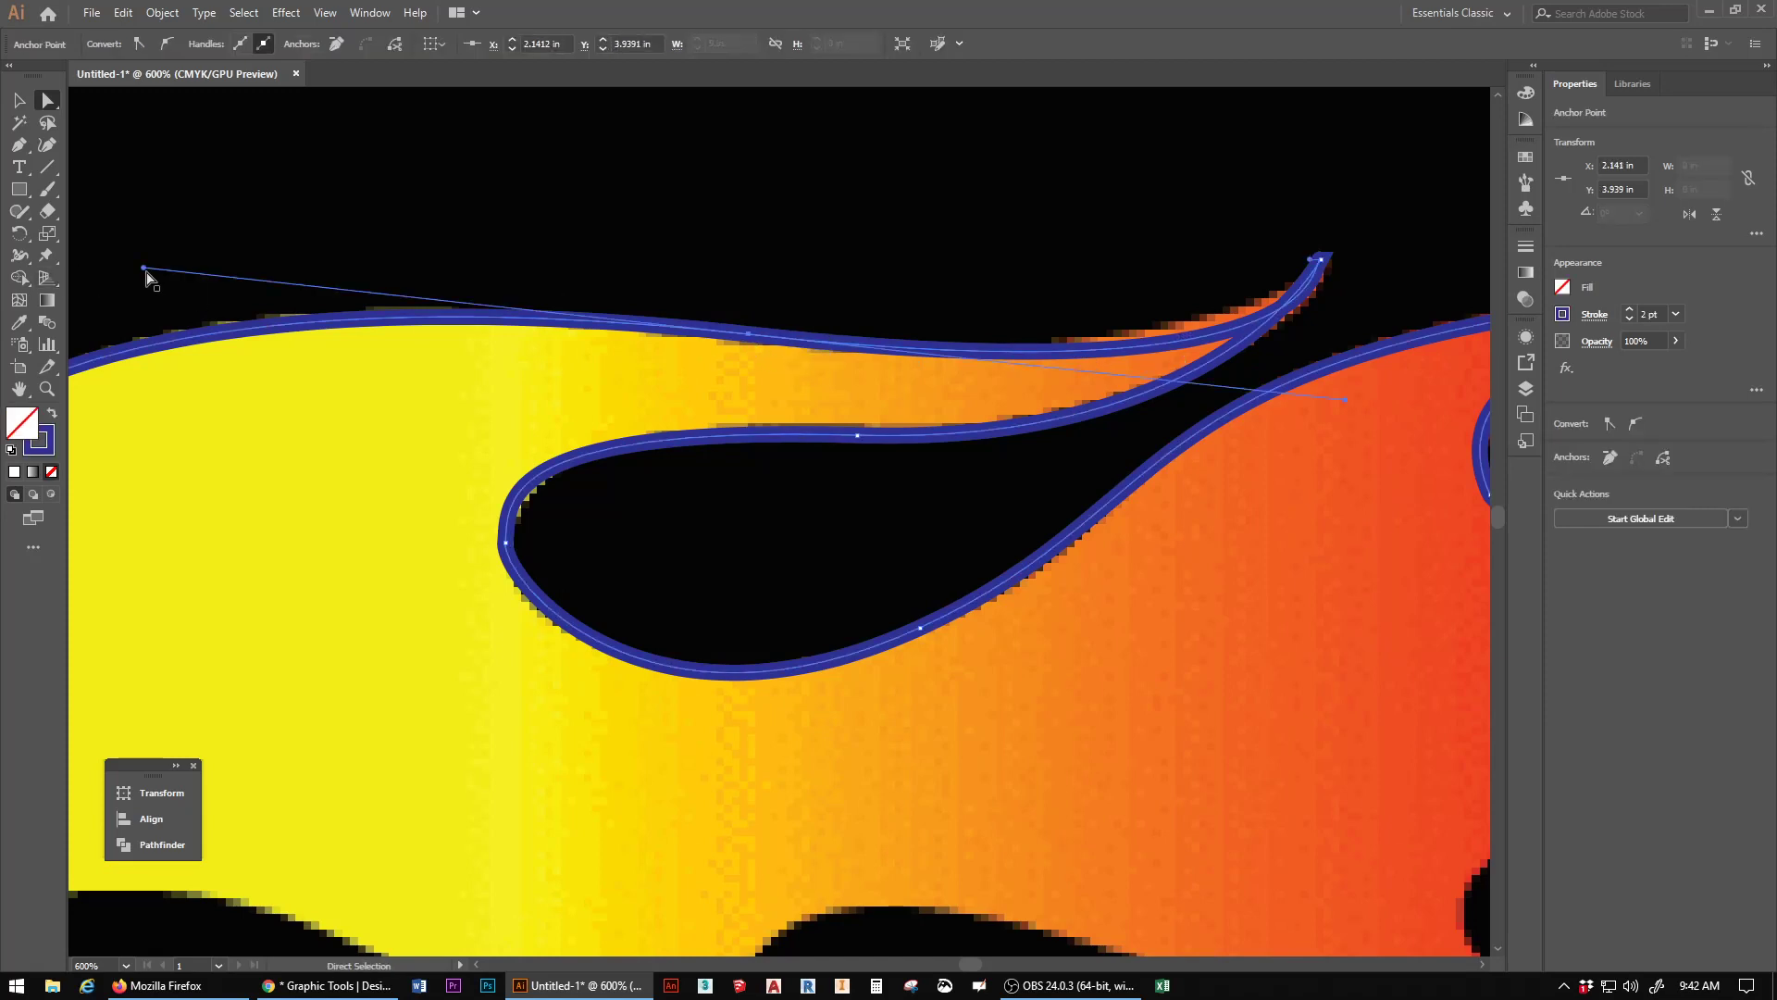
{"action": "left_click_drag", "start_coordinate": [143, 268], "coordinate": [153, 251]}
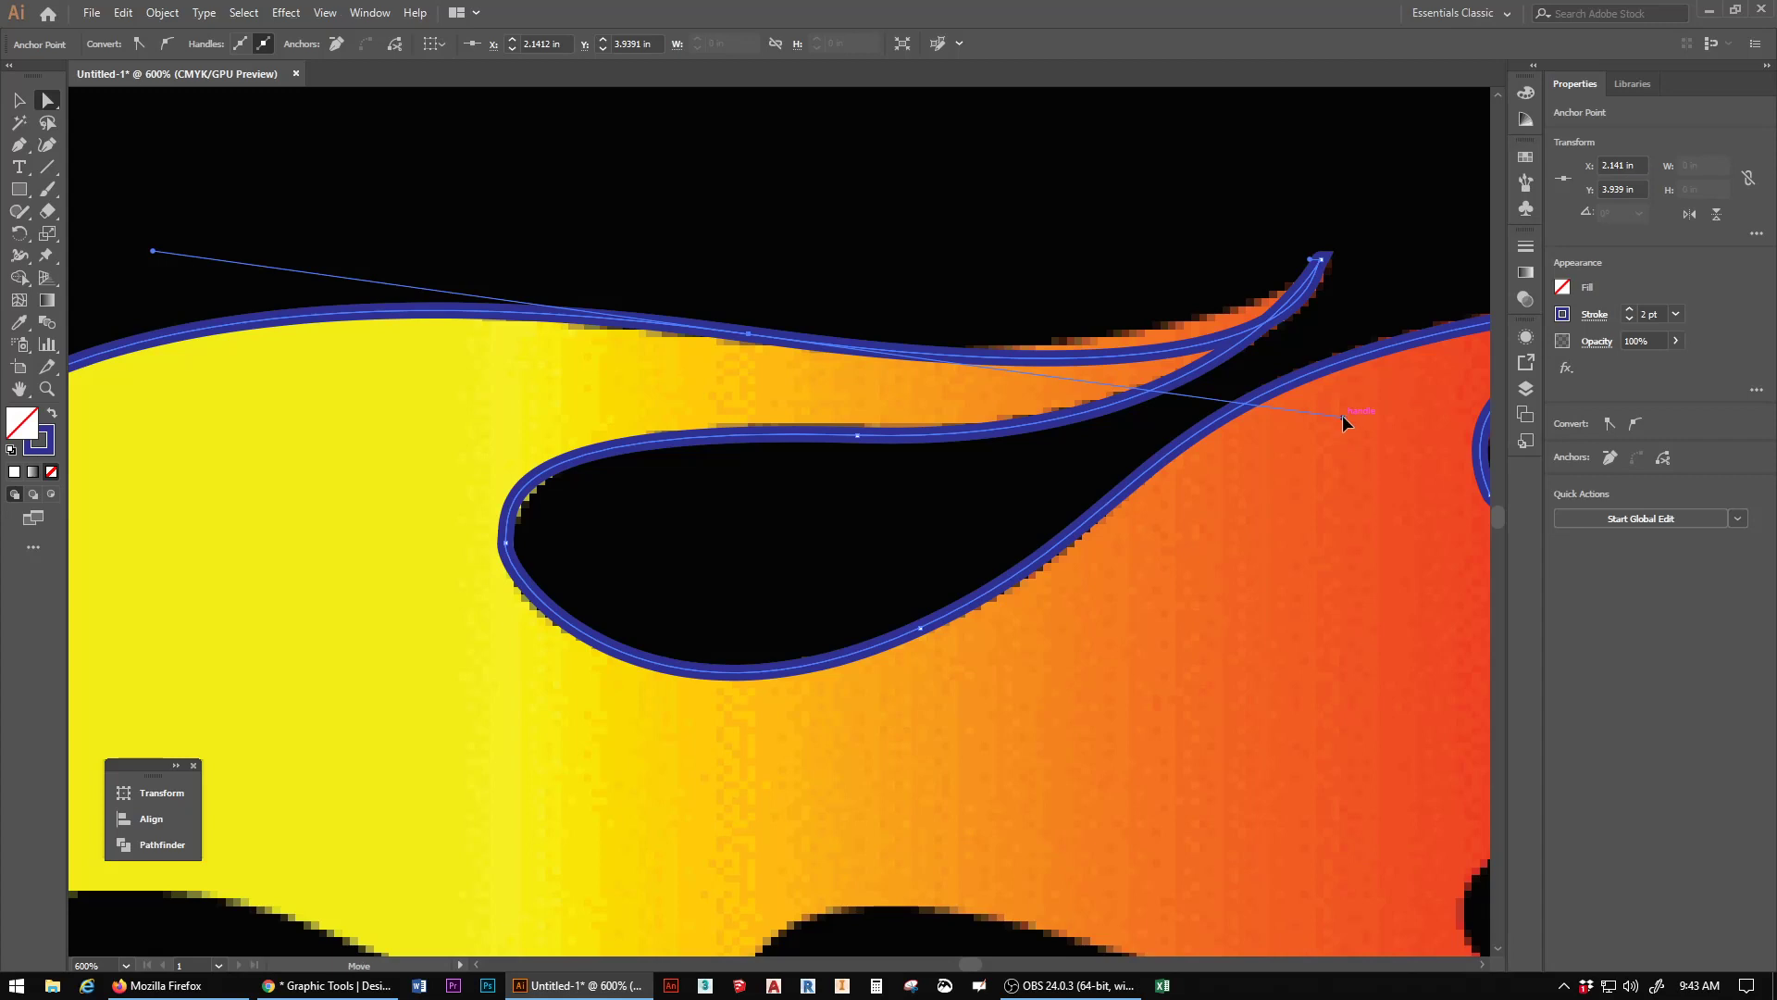
{"action": "left_click_drag", "start_coordinate": [1342, 415], "coordinate": [1340, 370]}
Step: Move the first tongue's tip anchor to X 3.17 in, Y 3.81 in, and refit its underside, placing the gap's left anchor at X 1.71 in, Y 4.33 in
{"action": "left_click_drag", "start_coordinate": [1320, 260], "coordinate": [1327, 262]}
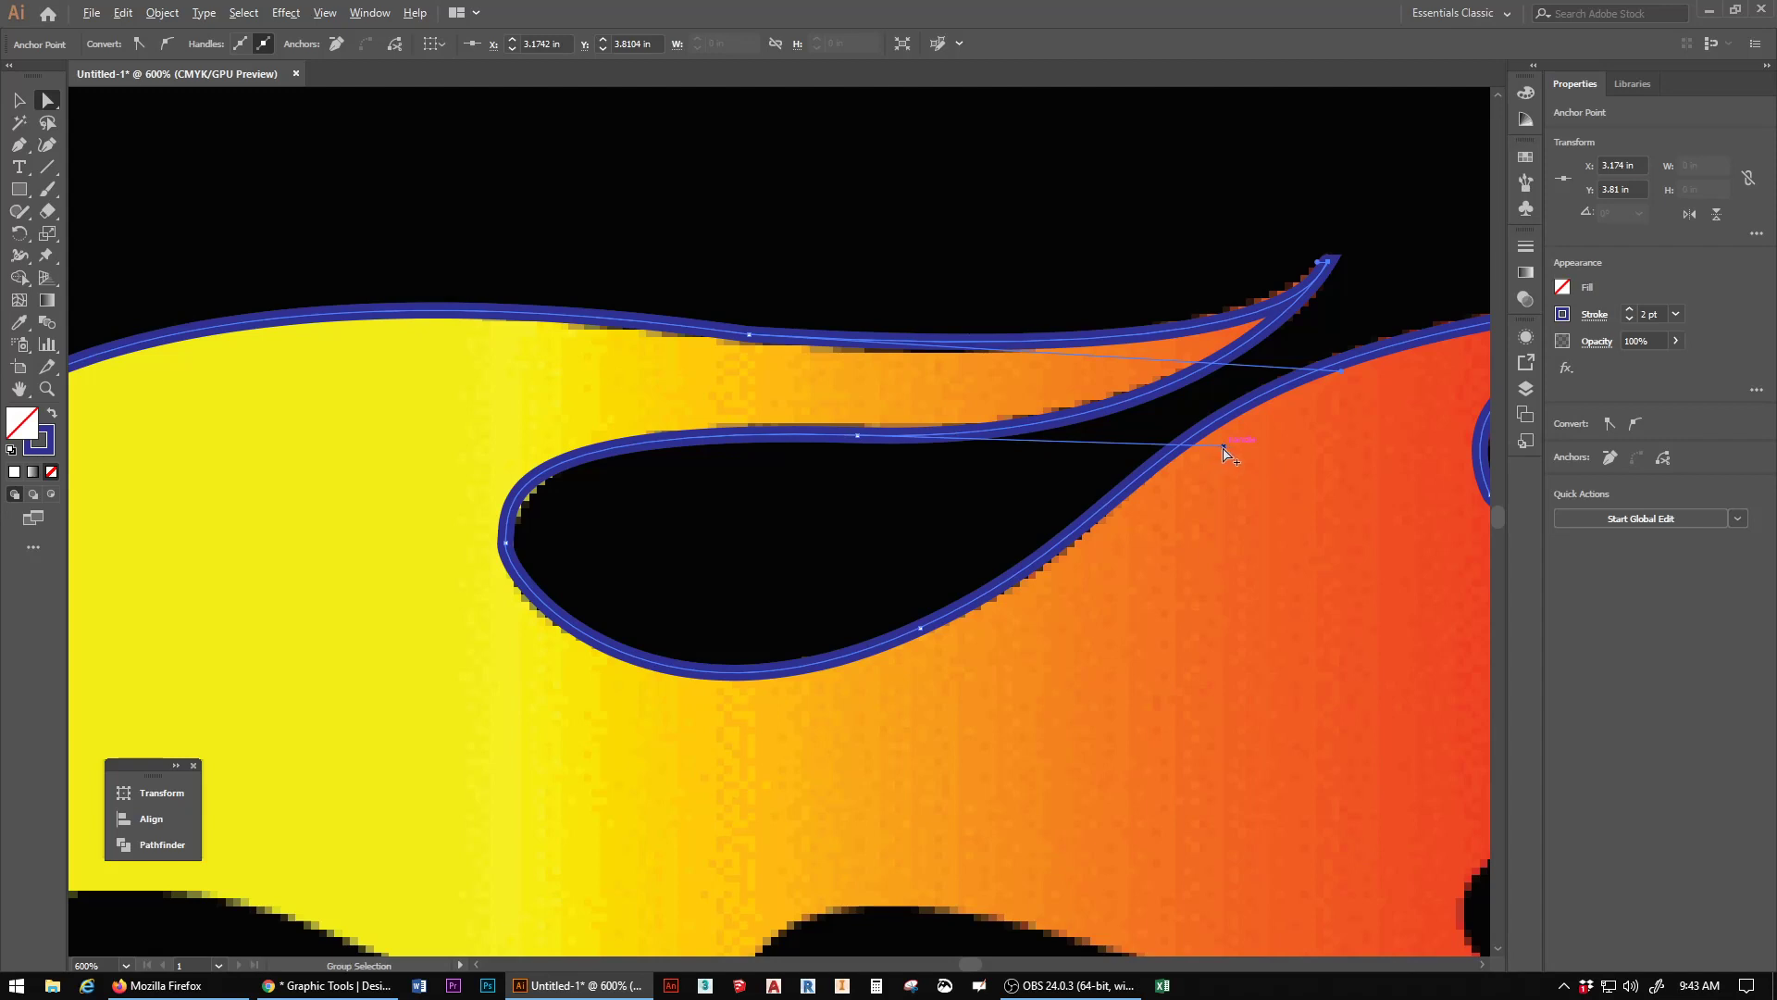
{"action": "left_click_drag", "start_coordinate": [1222, 442], "coordinate": [1220, 430]}
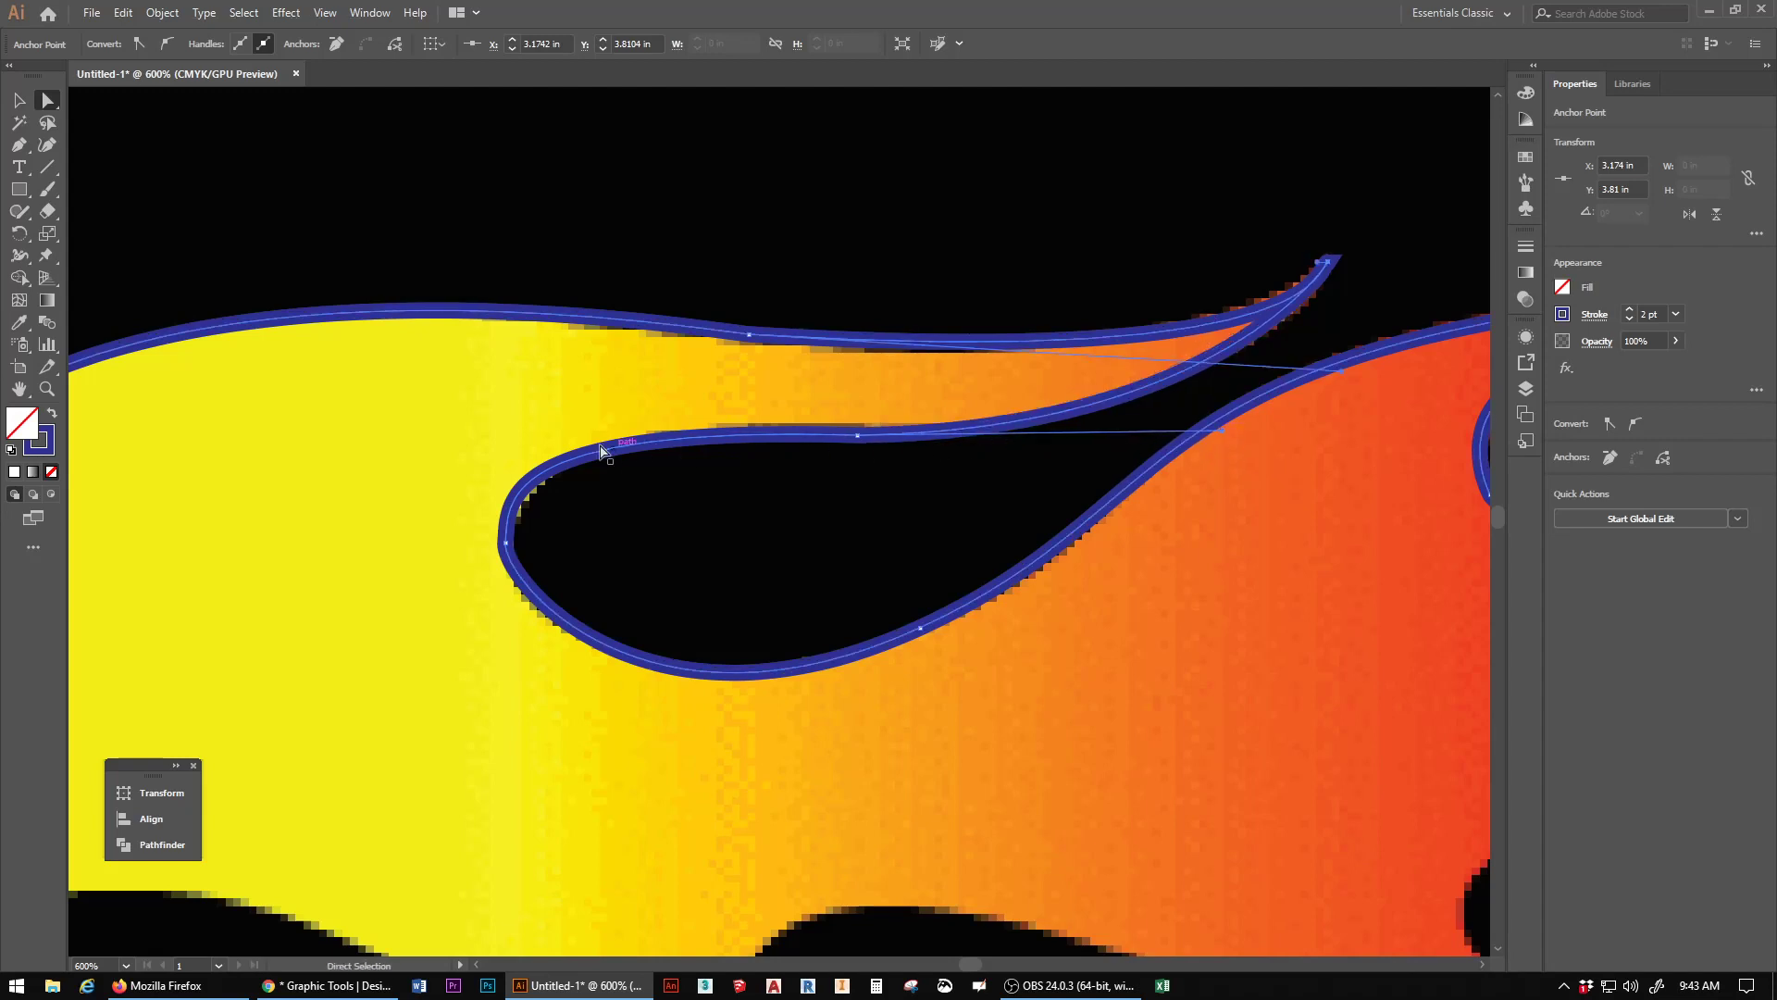
{"action": "left_click_drag", "start_coordinate": [497, 553], "coordinate": [507, 558]}
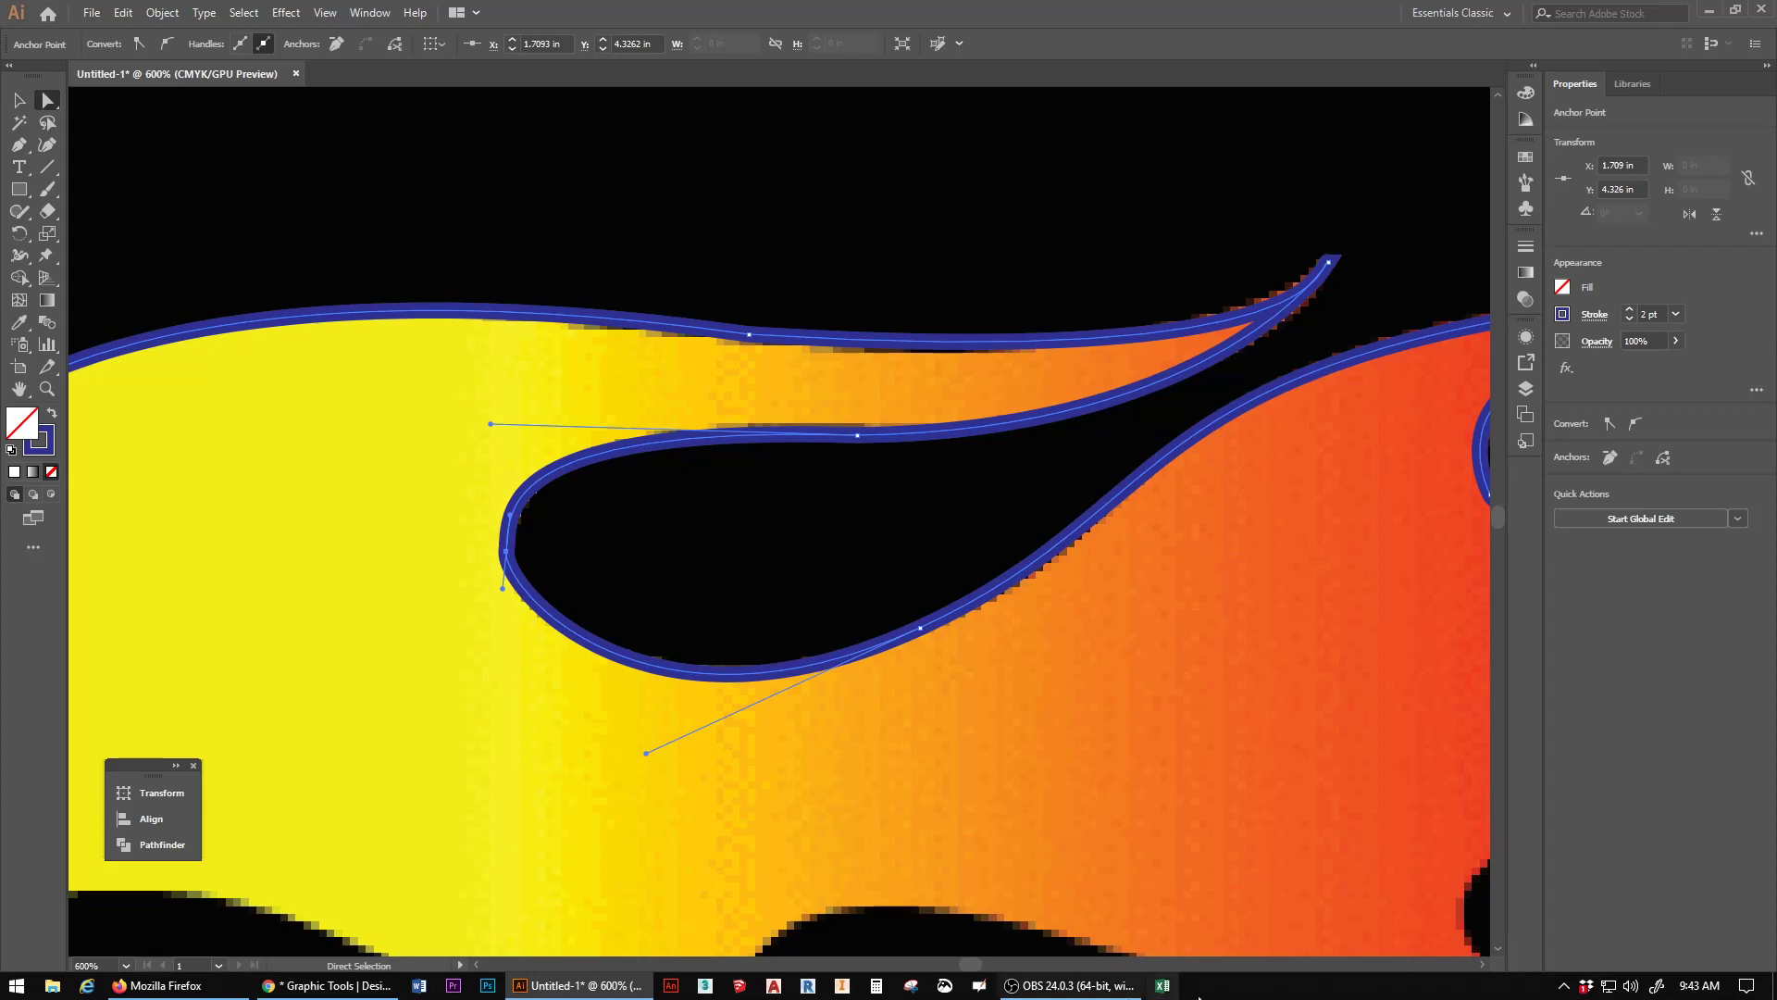
Step: Delete the anchor point at the tip of the second upper tongue with the Delete Anchor Point tool
{"action": "left_click_drag", "start_coordinate": [976, 968], "coordinate": [985, 968]}
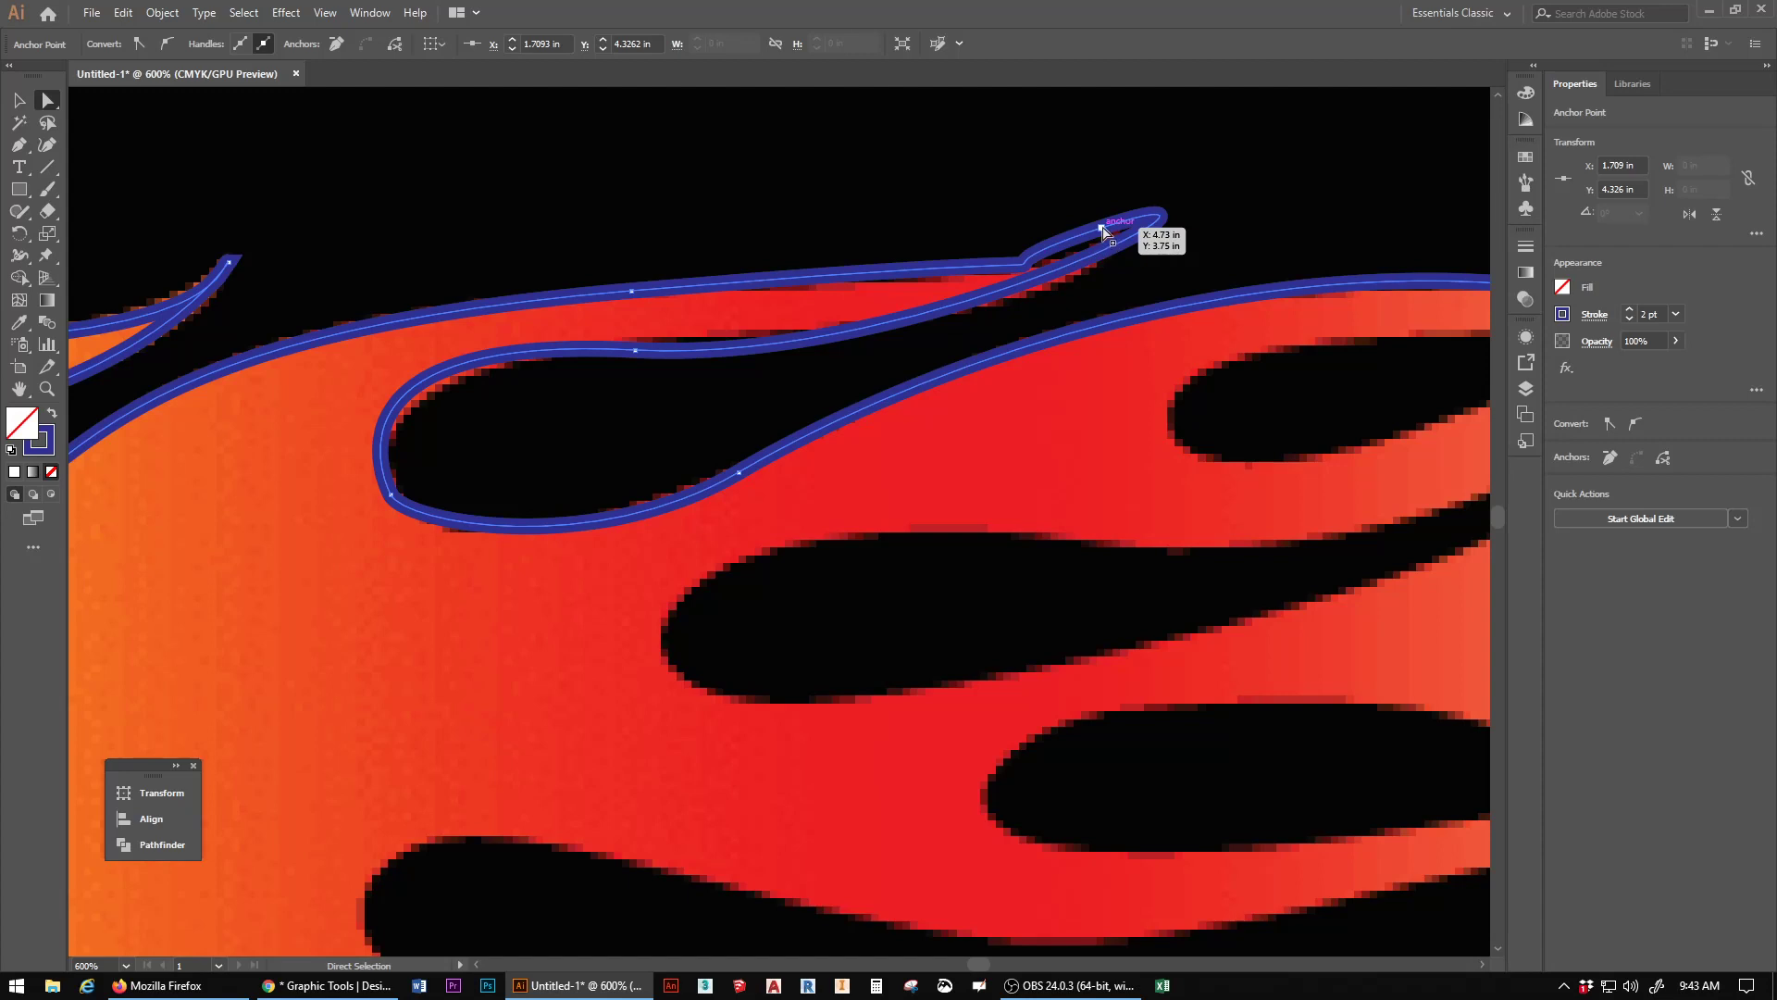
{"action": "left_click", "coordinate": [15, 153]}
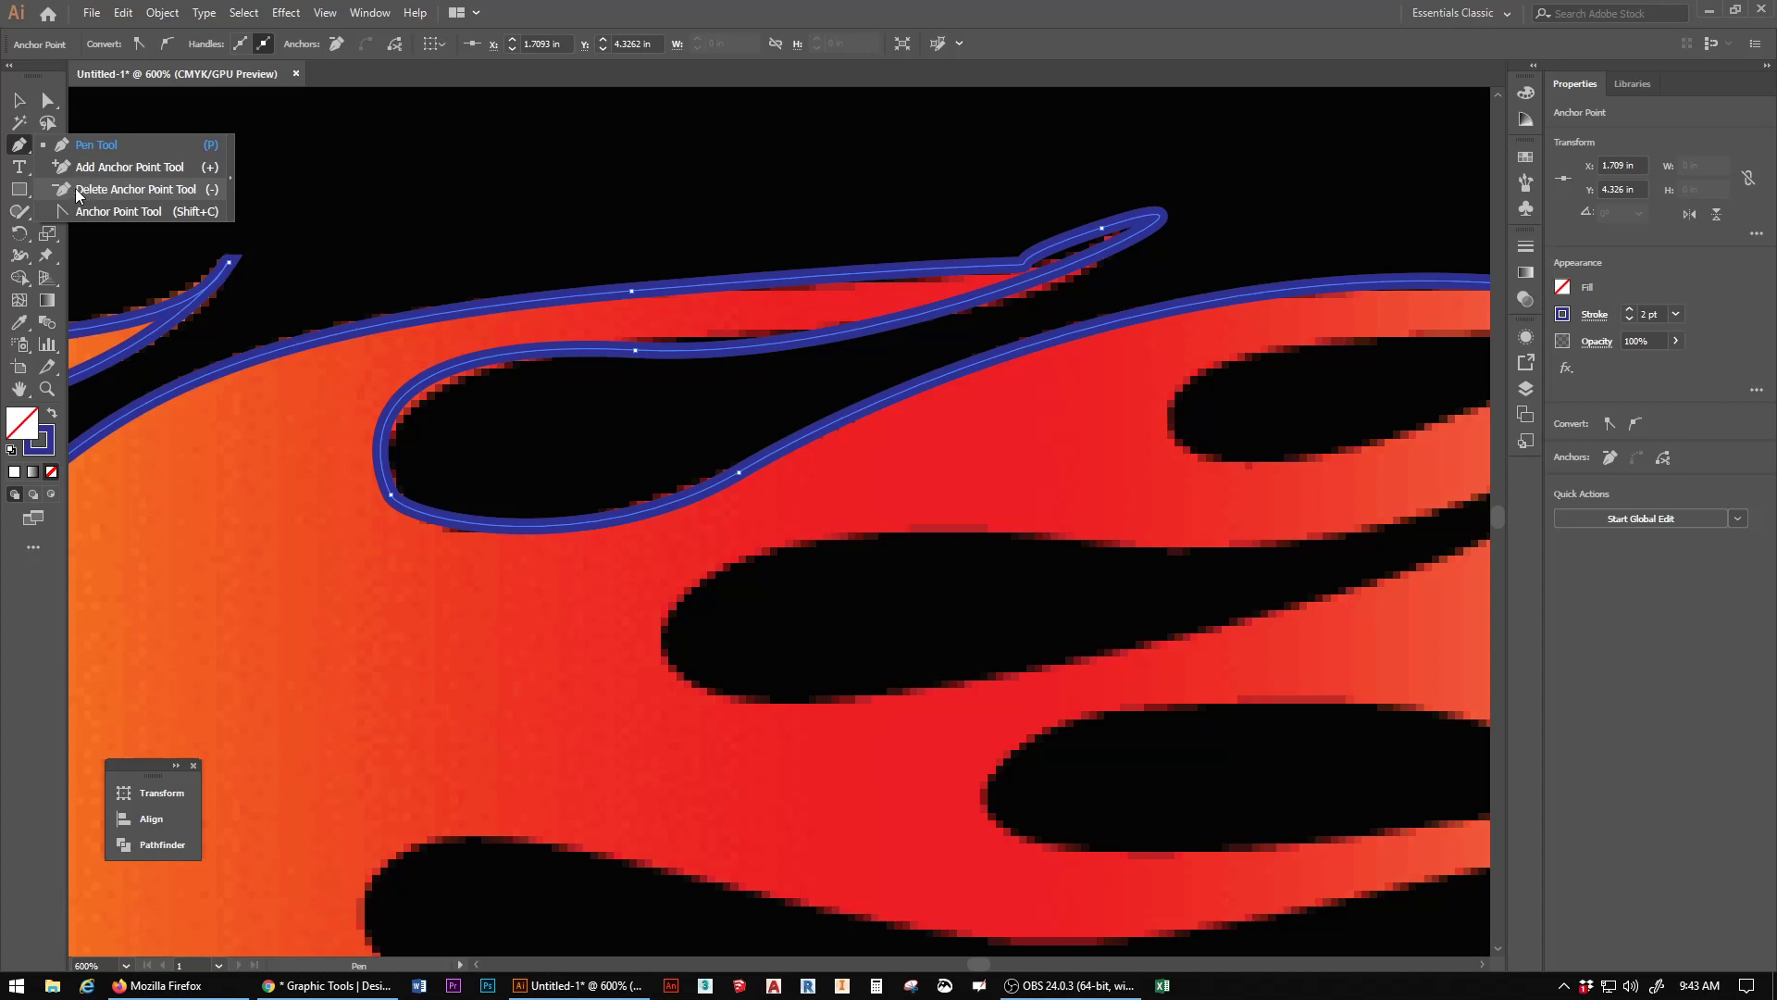
{"action": "left_click", "coordinate": [150, 192]}
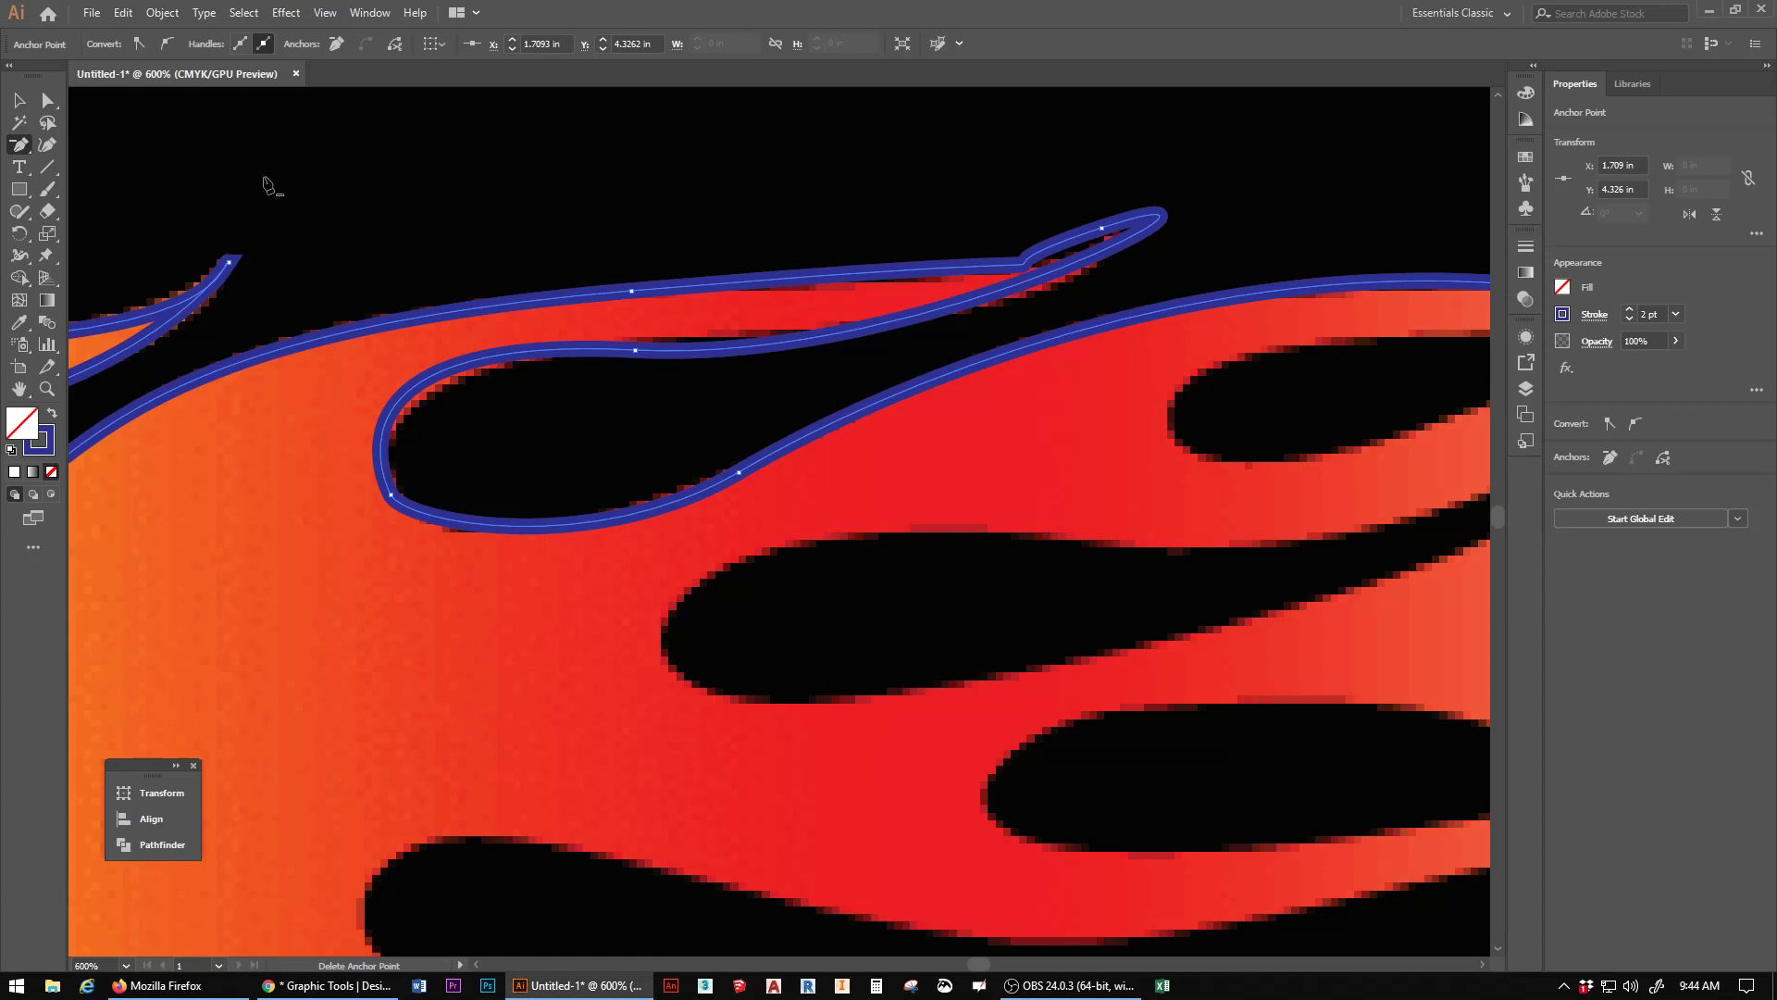
{"action": "left_click", "coordinate": [1102, 229]}
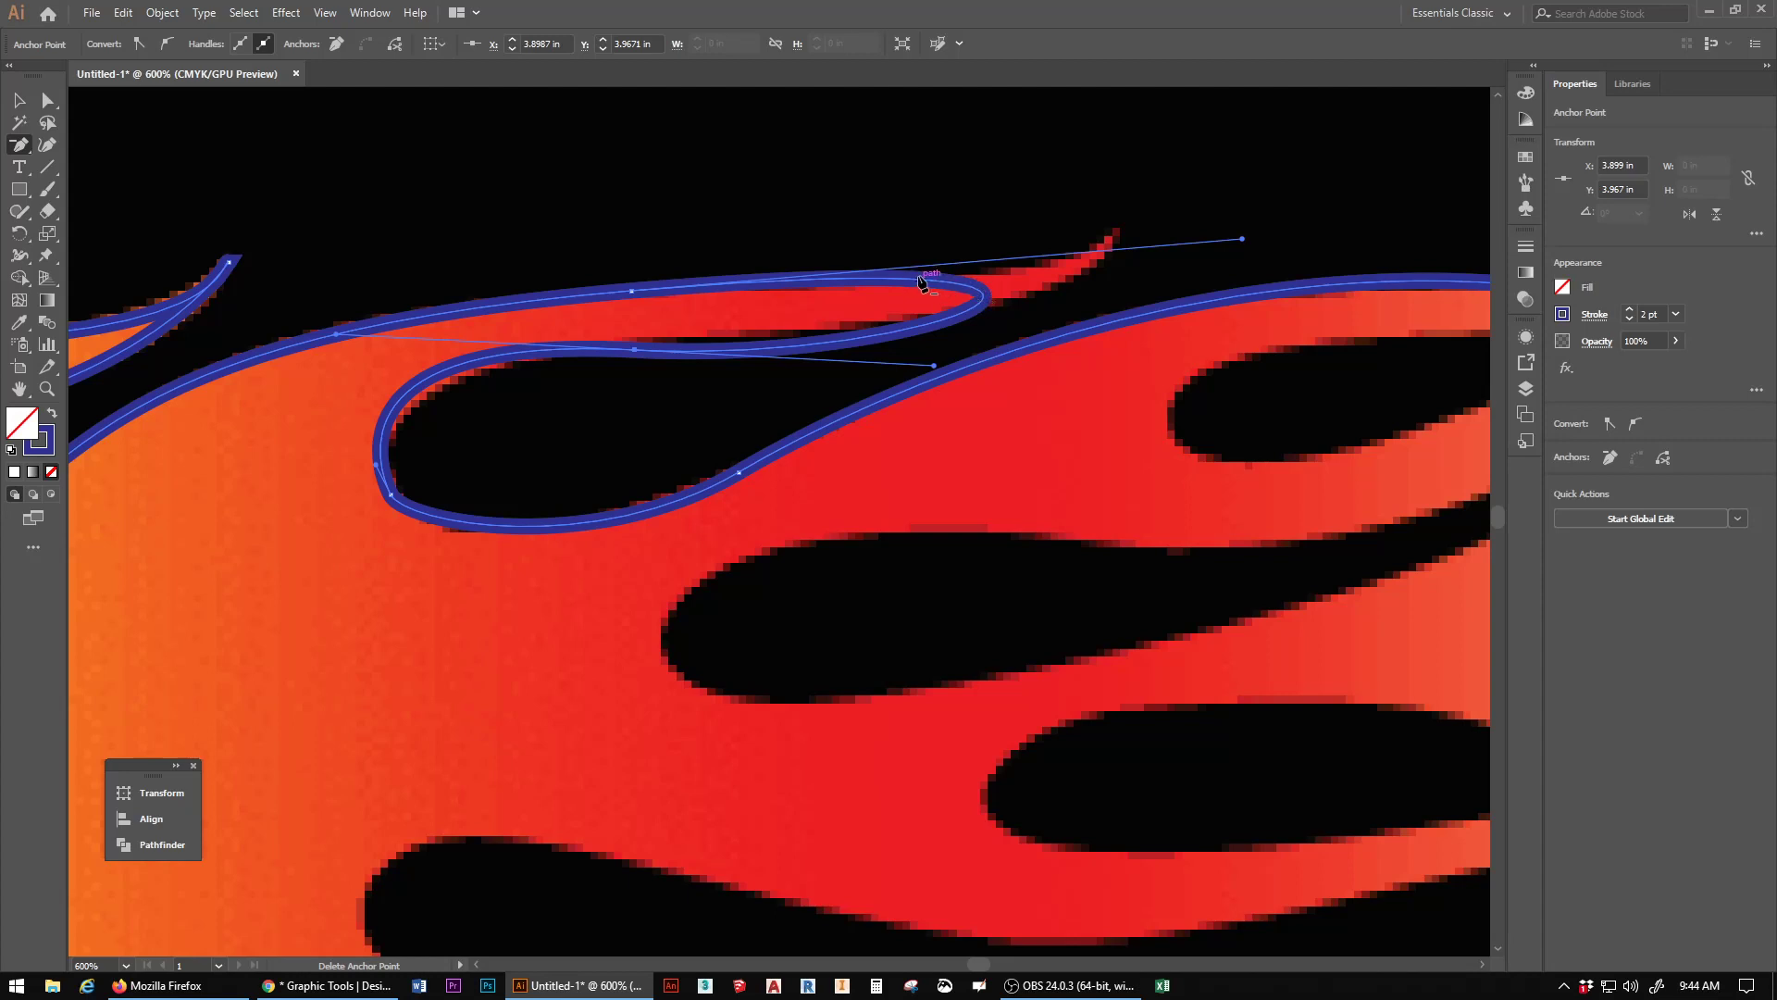
Step: Add an anchor point at the second tongue's rounded end and move it to the flame tip, about X 4.75 in, Y 3.79 in
{"action": "left_click", "coordinate": [22, 153]}
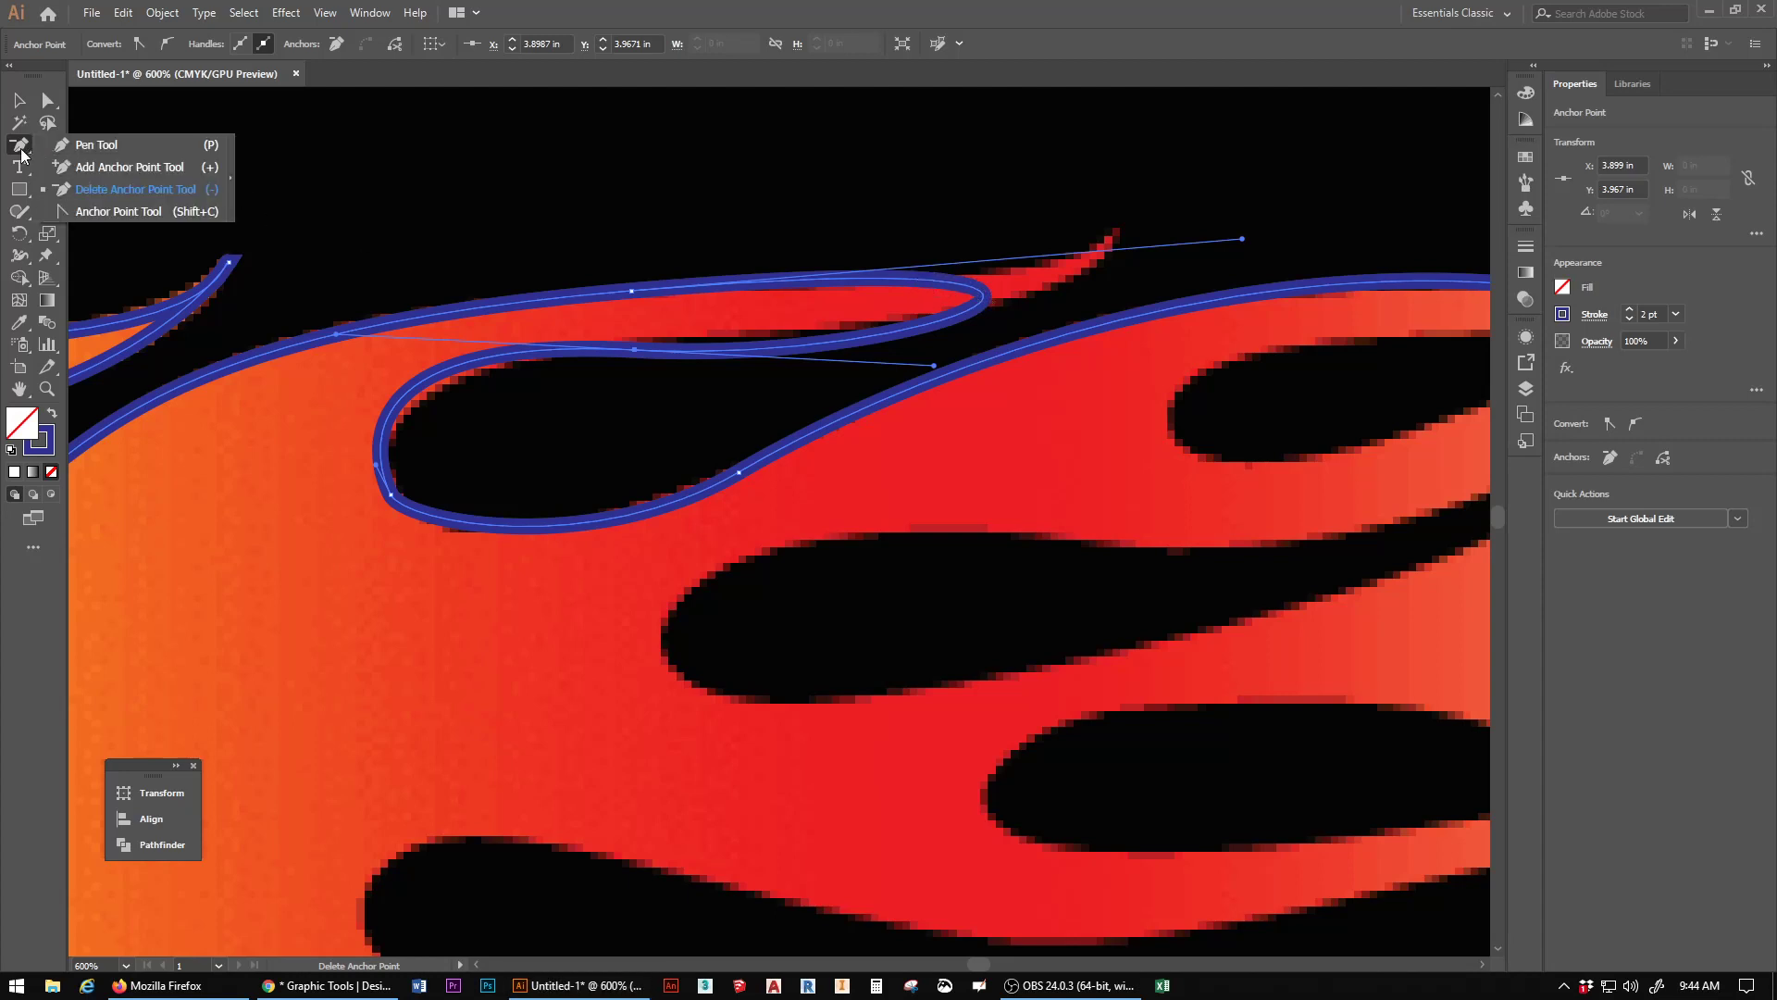
{"action": "left_click", "coordinate": [103, 169]}
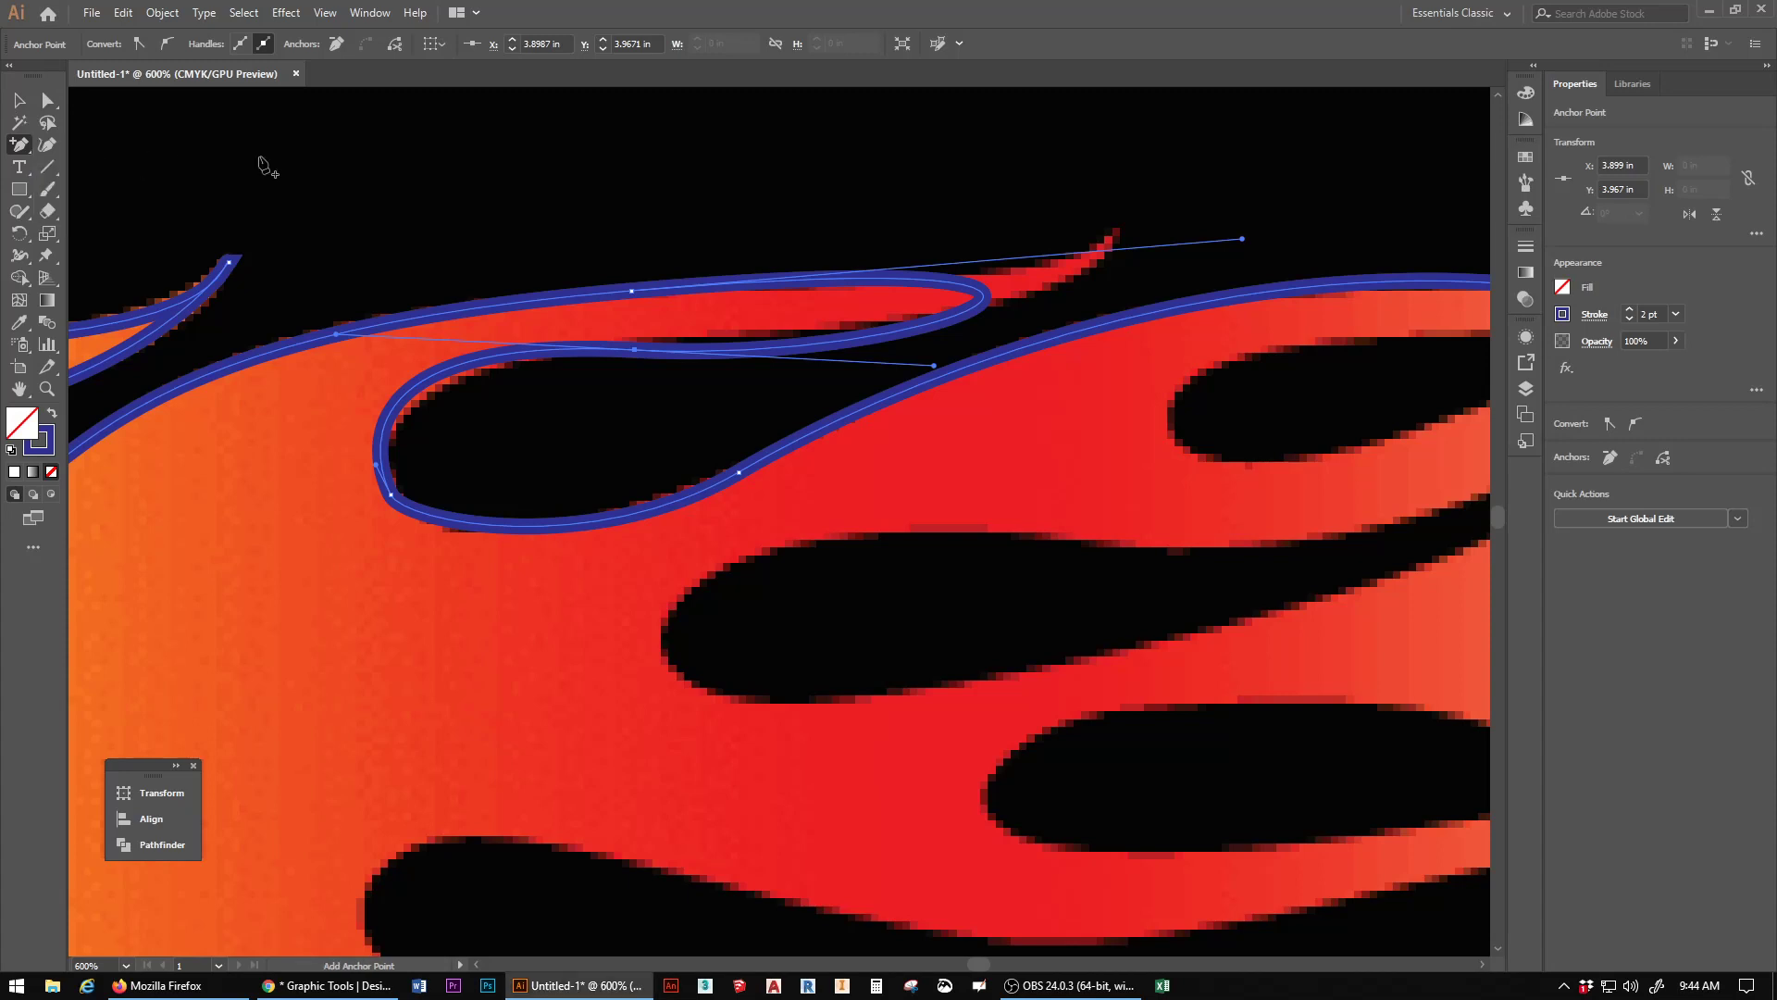
{"action": "left_click", "coordinate": [983, 295]}
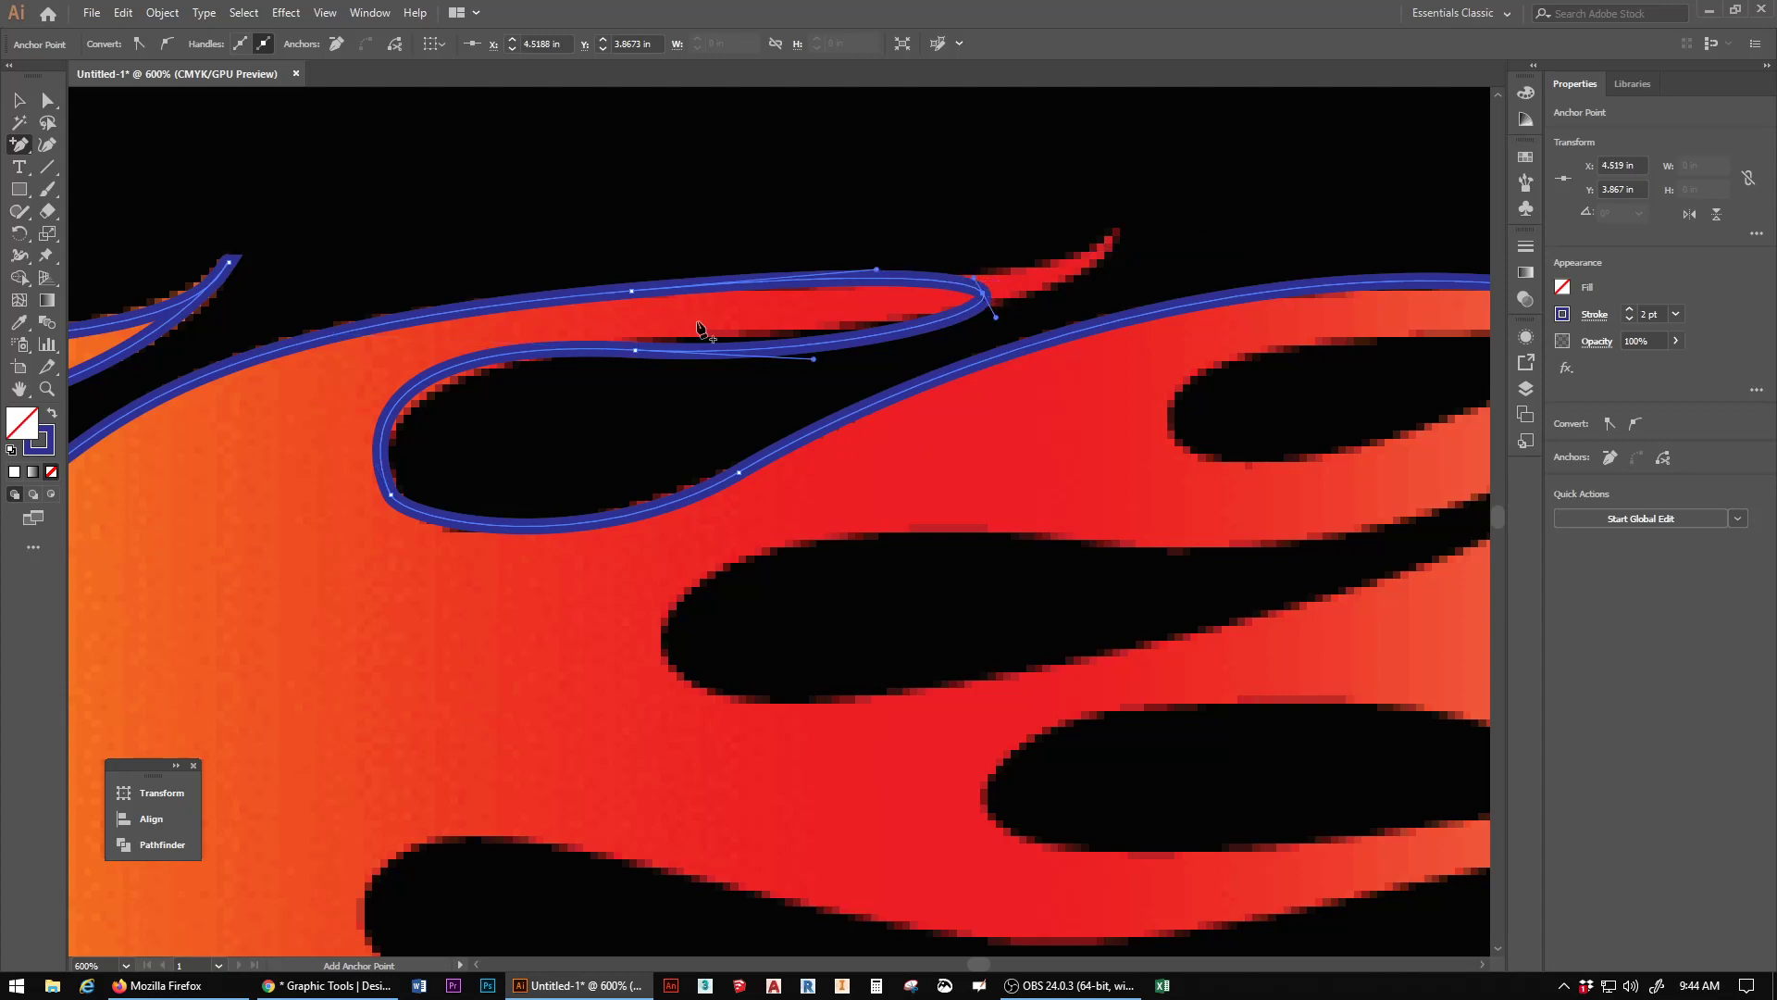
{"action": "left_click", "coordinate": [49, 100]}
{"action": "left_click_drag", "start_coordinate": [987, 296], "coordinate": [1143, 249]}
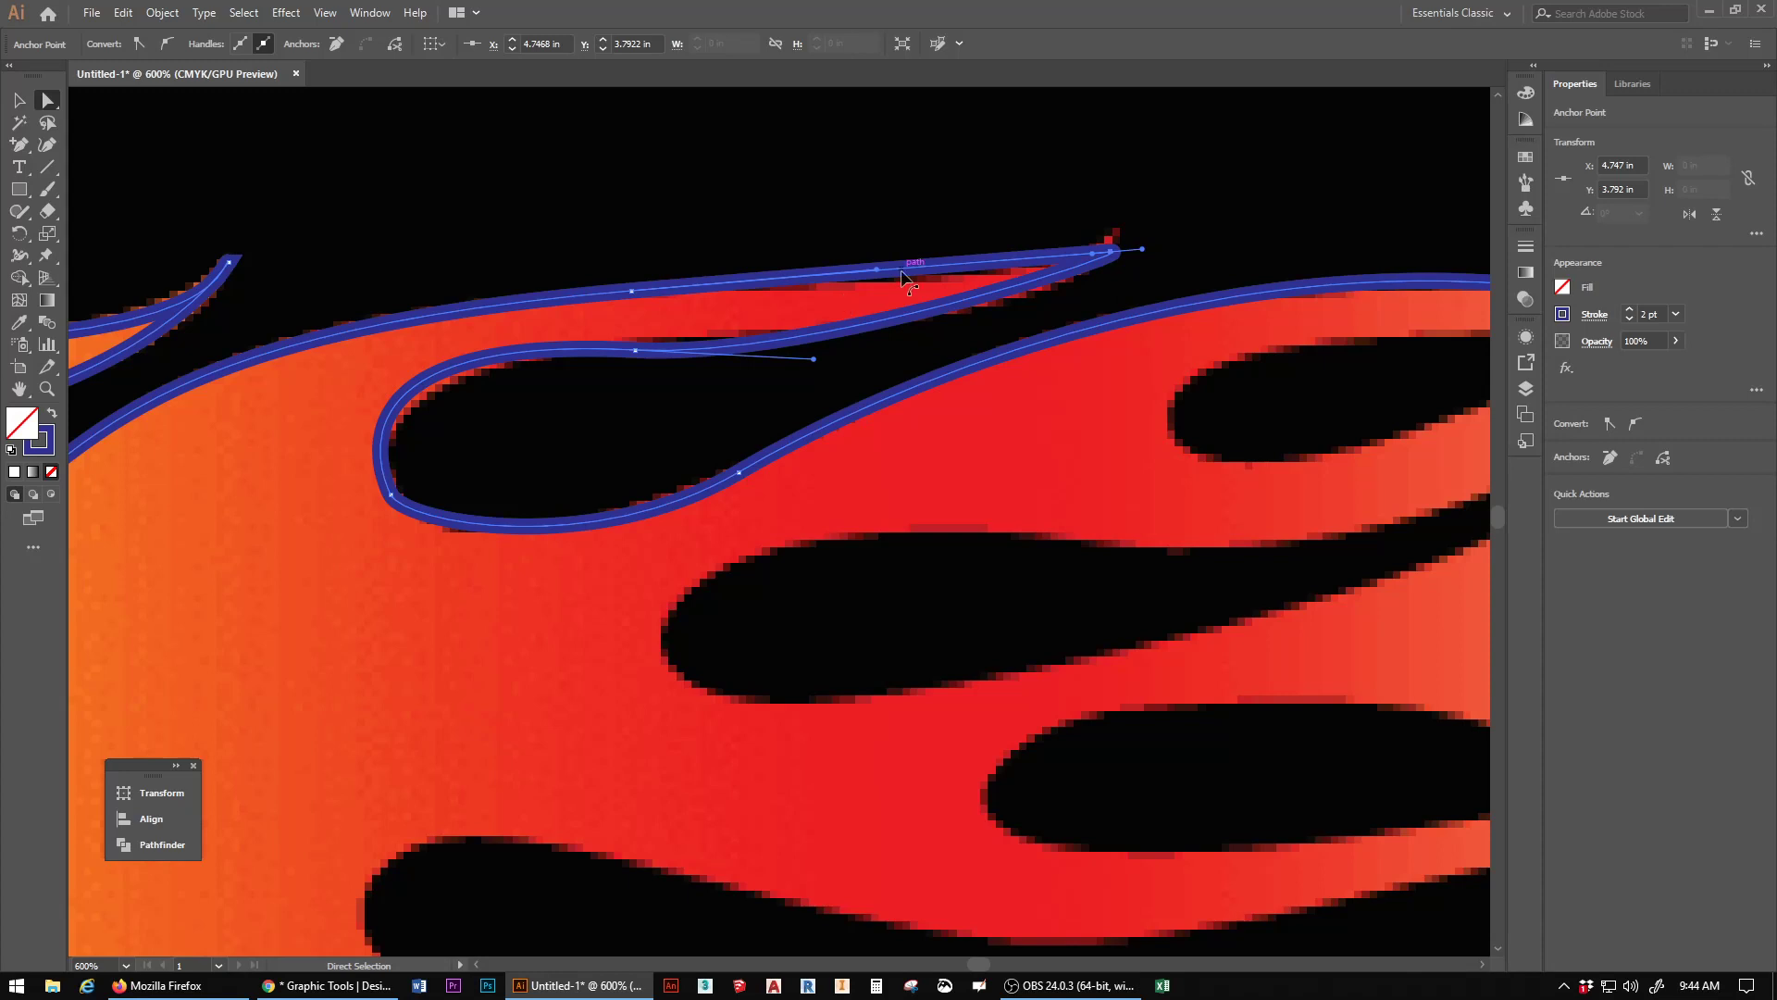
Step: Refit the second tongue's upper edge by lowering the right direction handle of its middle anchor onto the flame outline
{"action": "left_click", "coordinate": [633, 289]}
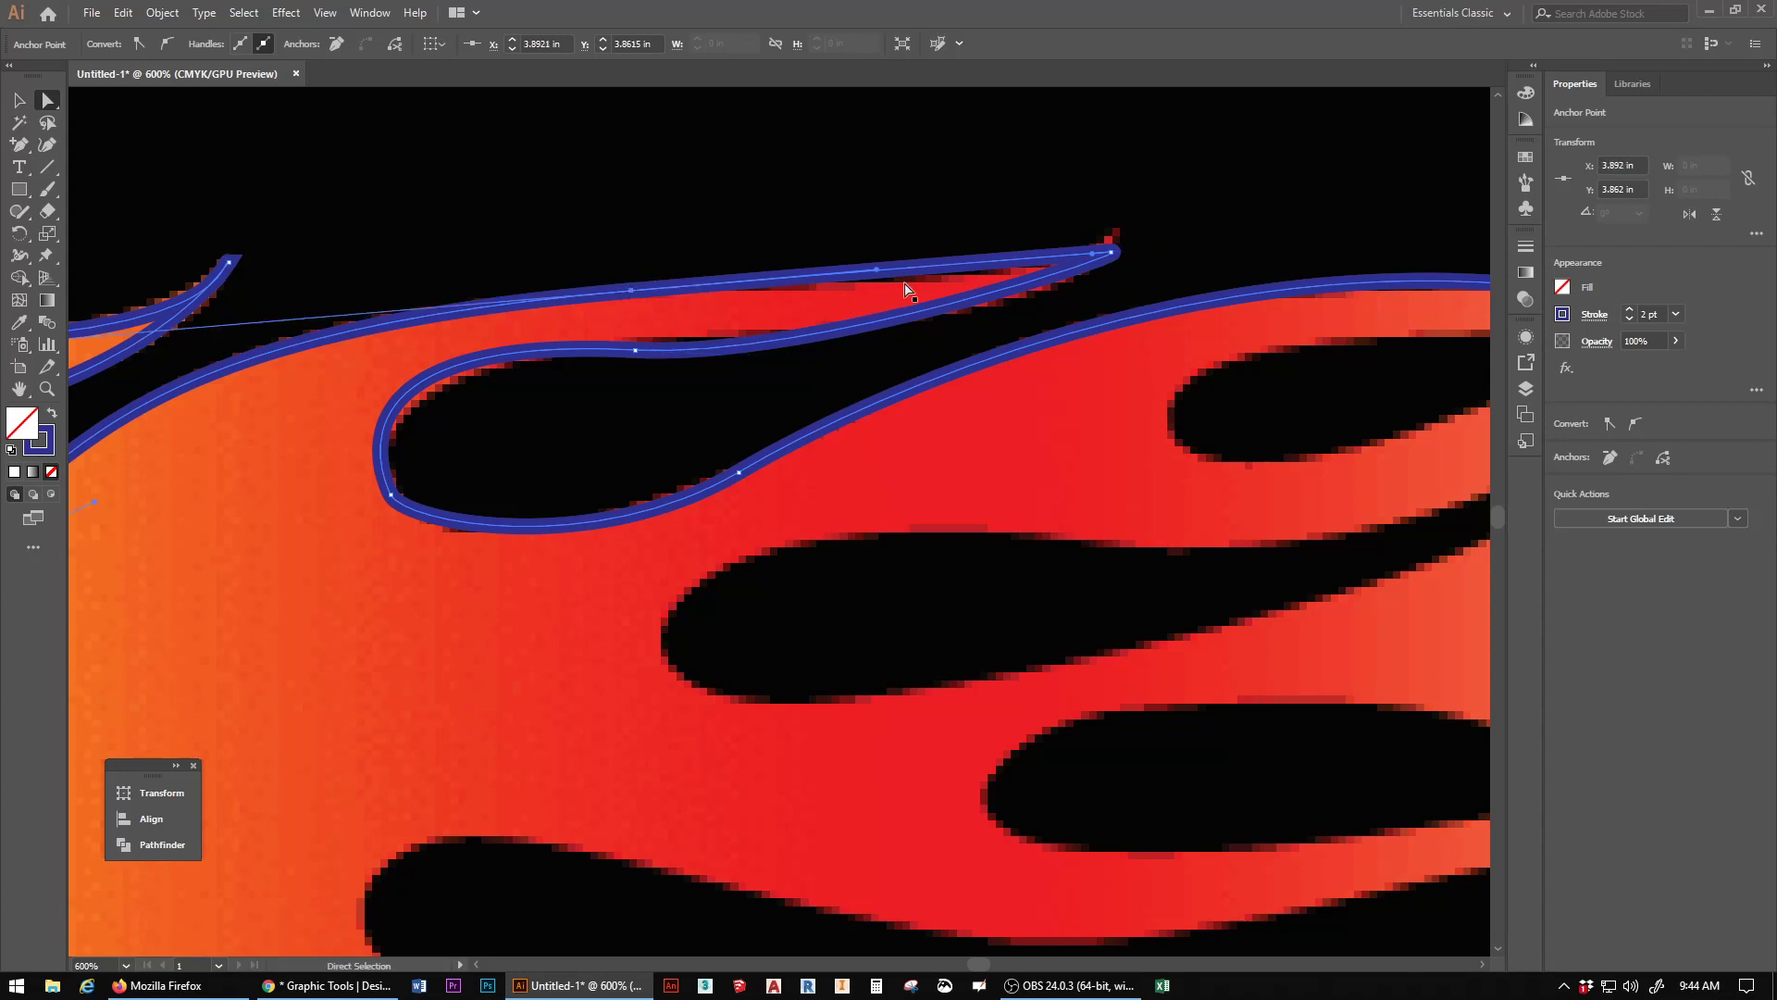
{"action": "left_click_drag", "start_coordinate": [876, 270], "coordinate": [870, 283]}
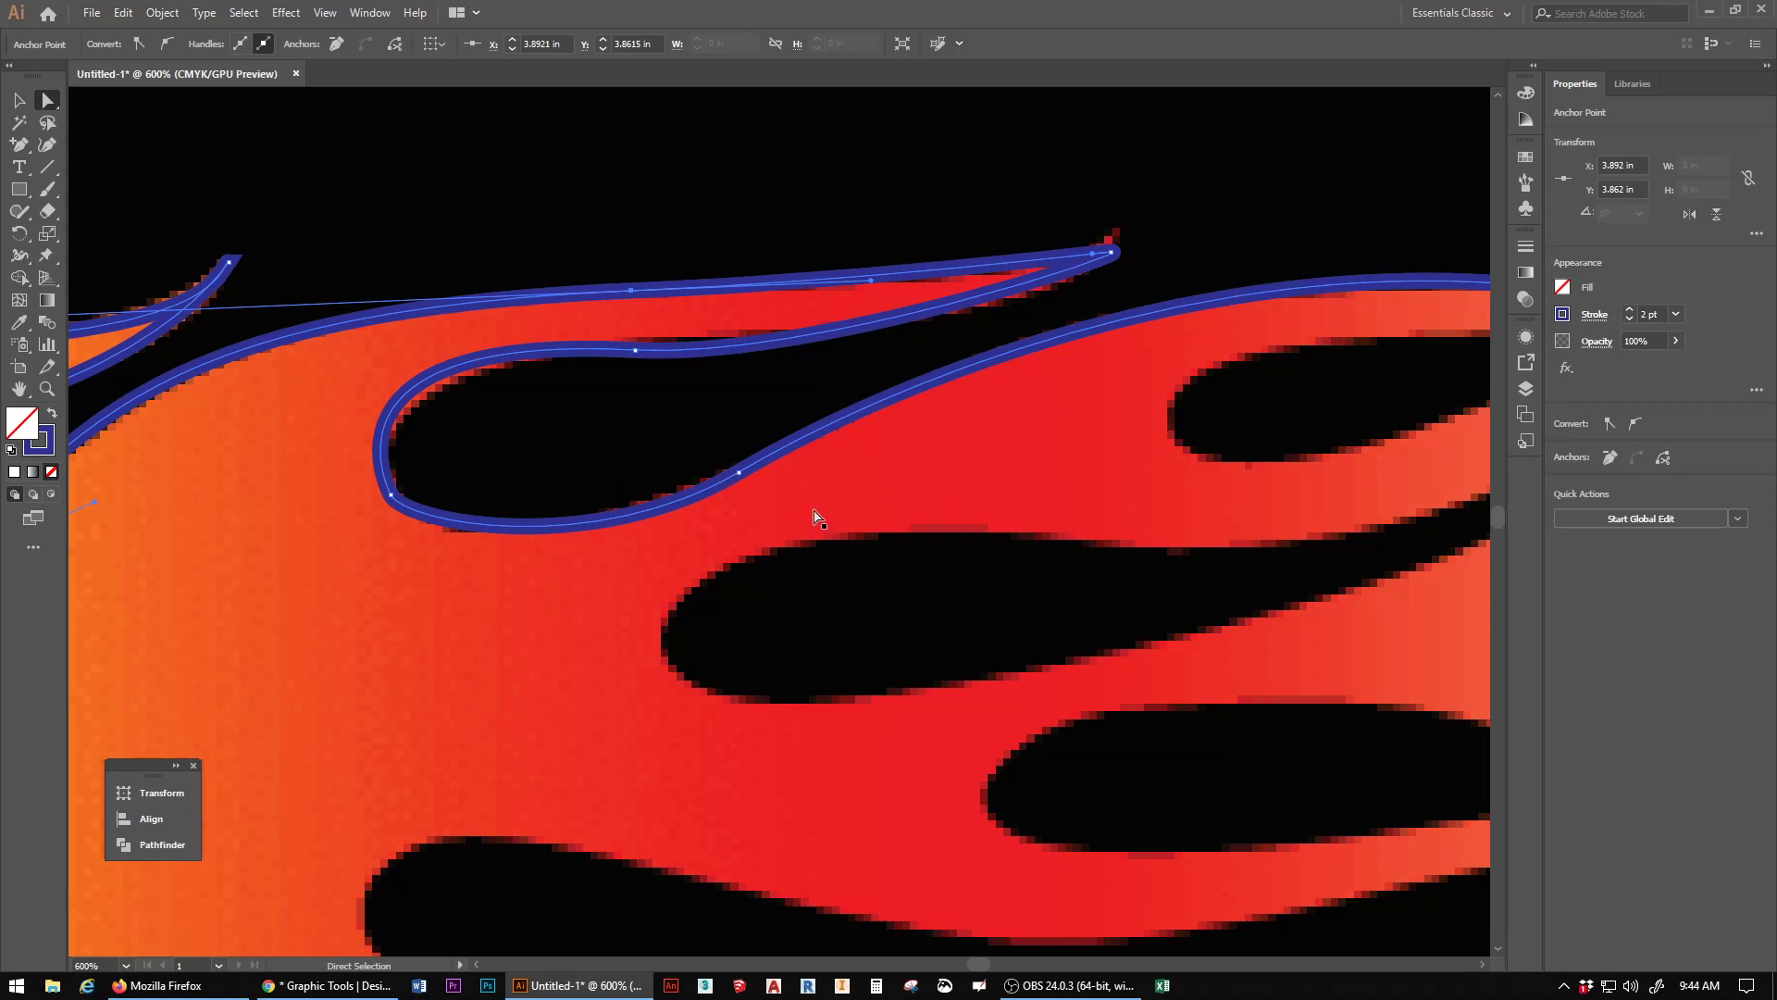
Step: Try deleting the middle anchor on the second tongue's underside with the Delete Anchor Point tool
{"action": "left_click", "coordinate": [24, 150]}
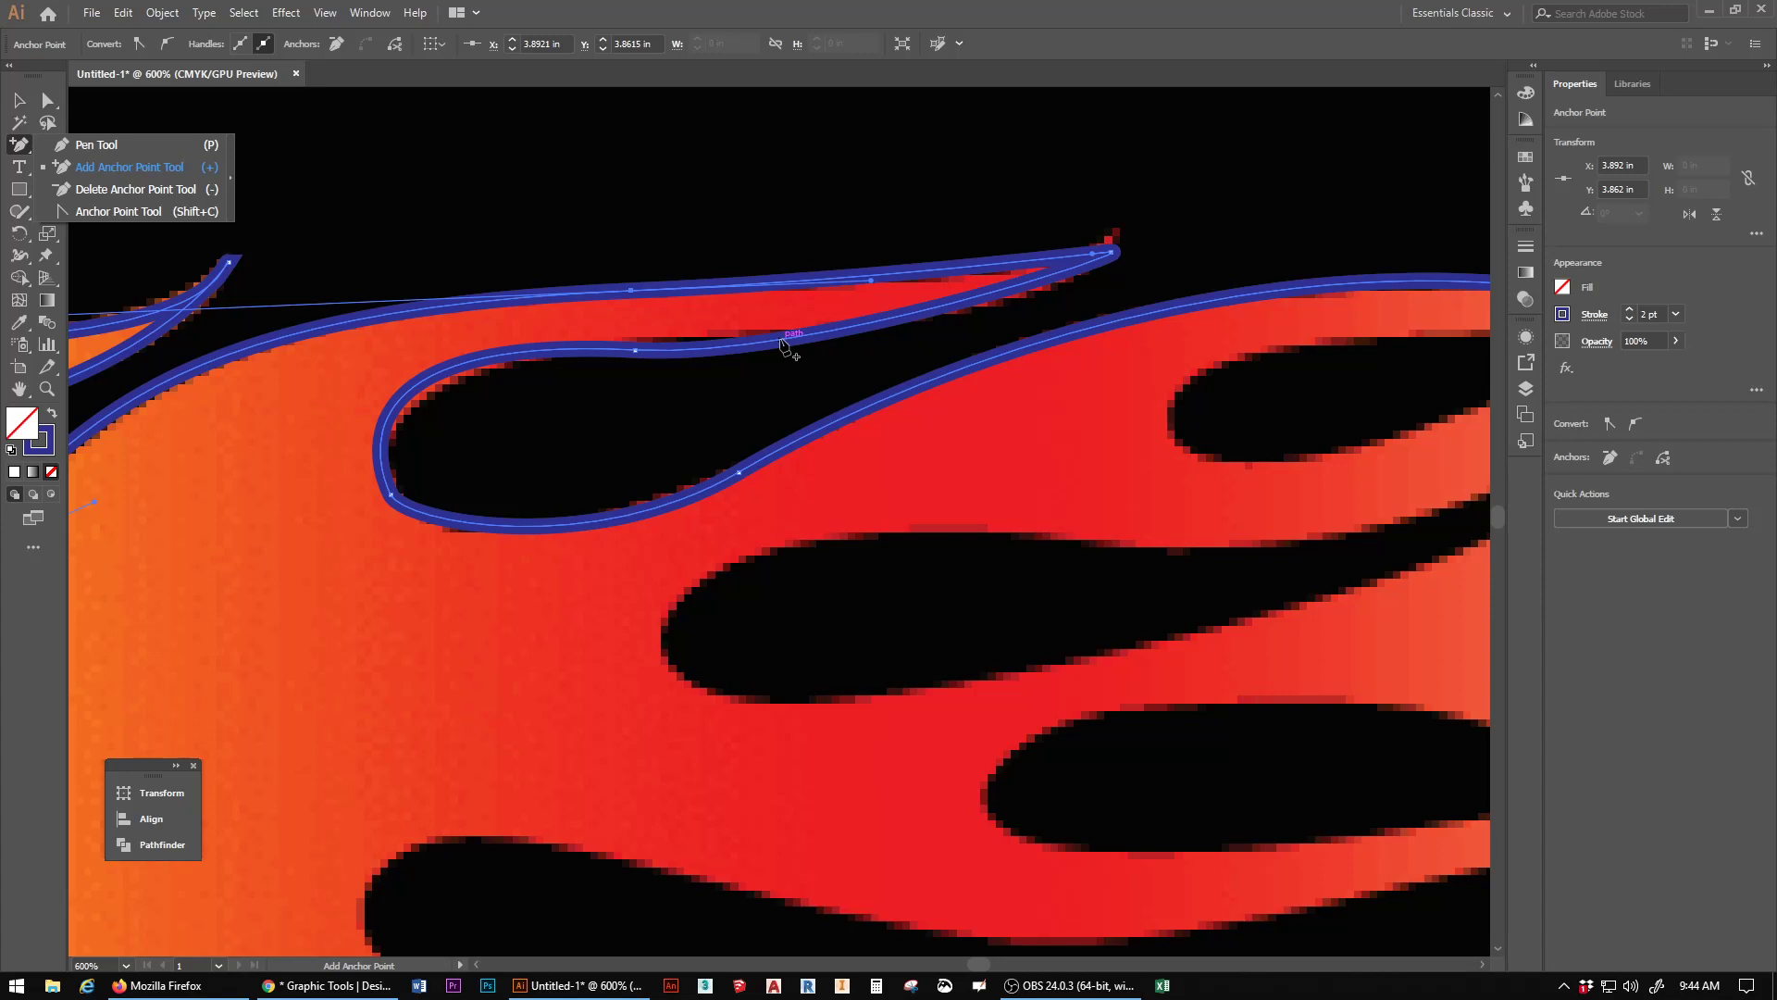
{"action": "left_click", "coordinate": [89, 190]}
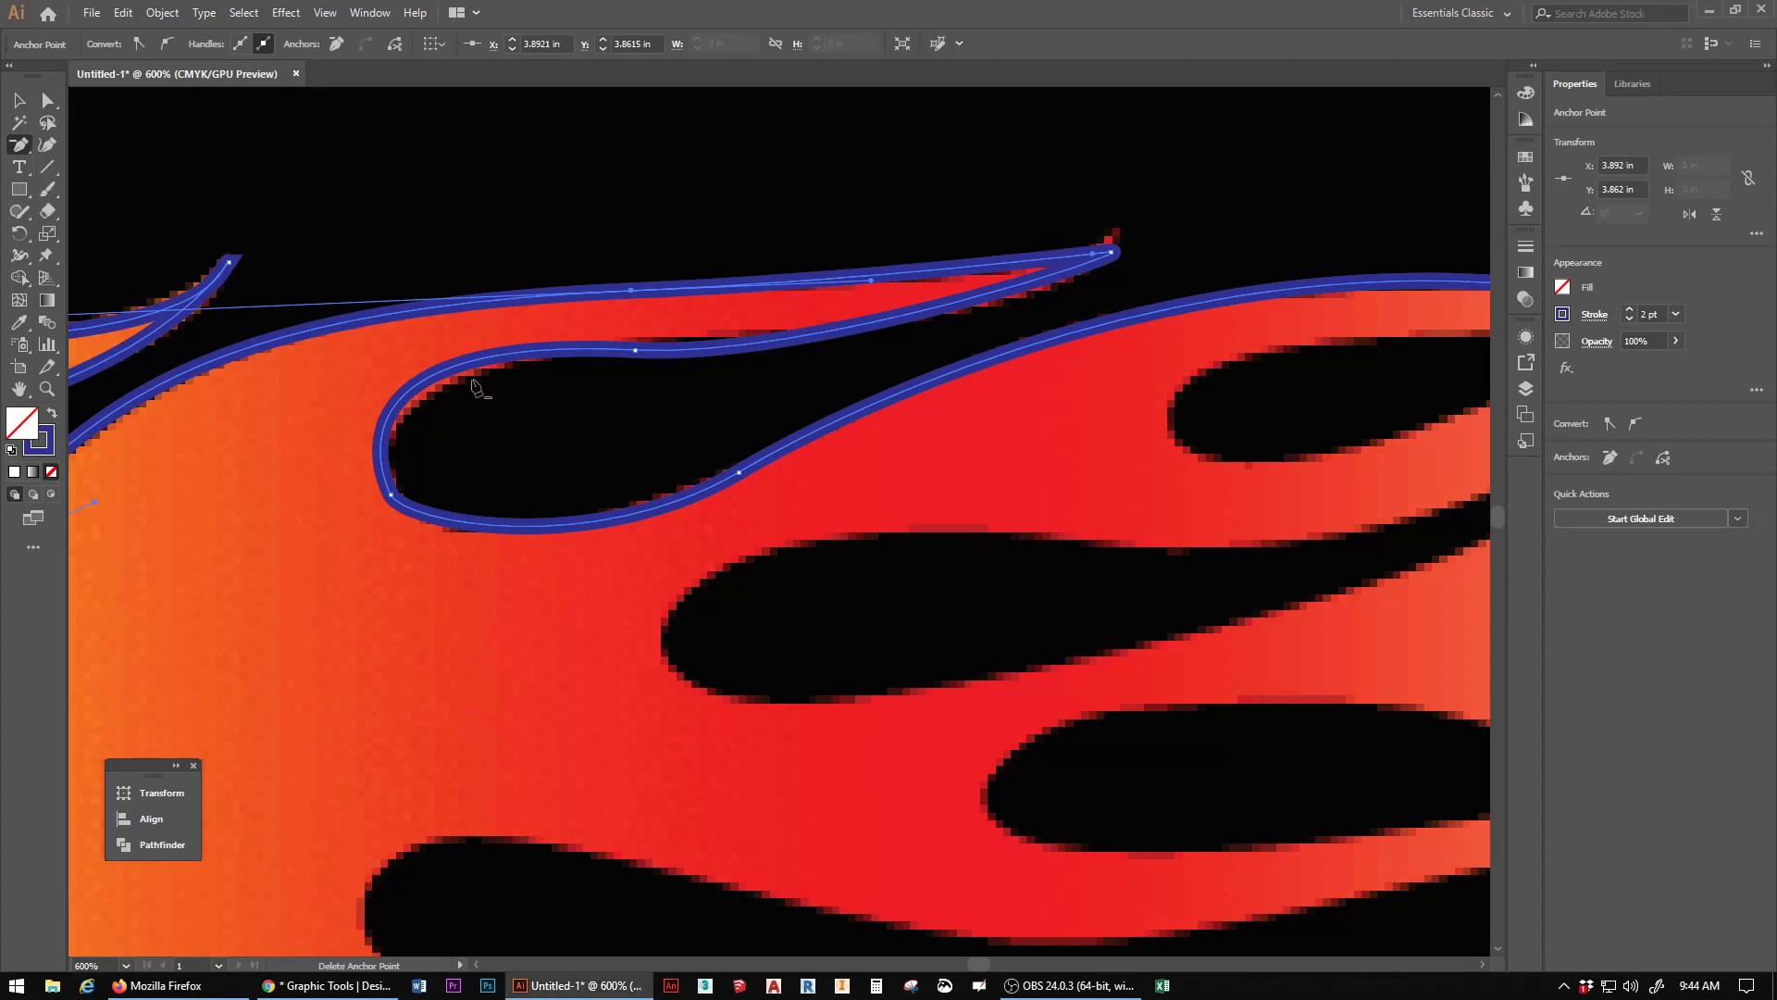
{"action": "left_click", "coordinate": [635, 350]}
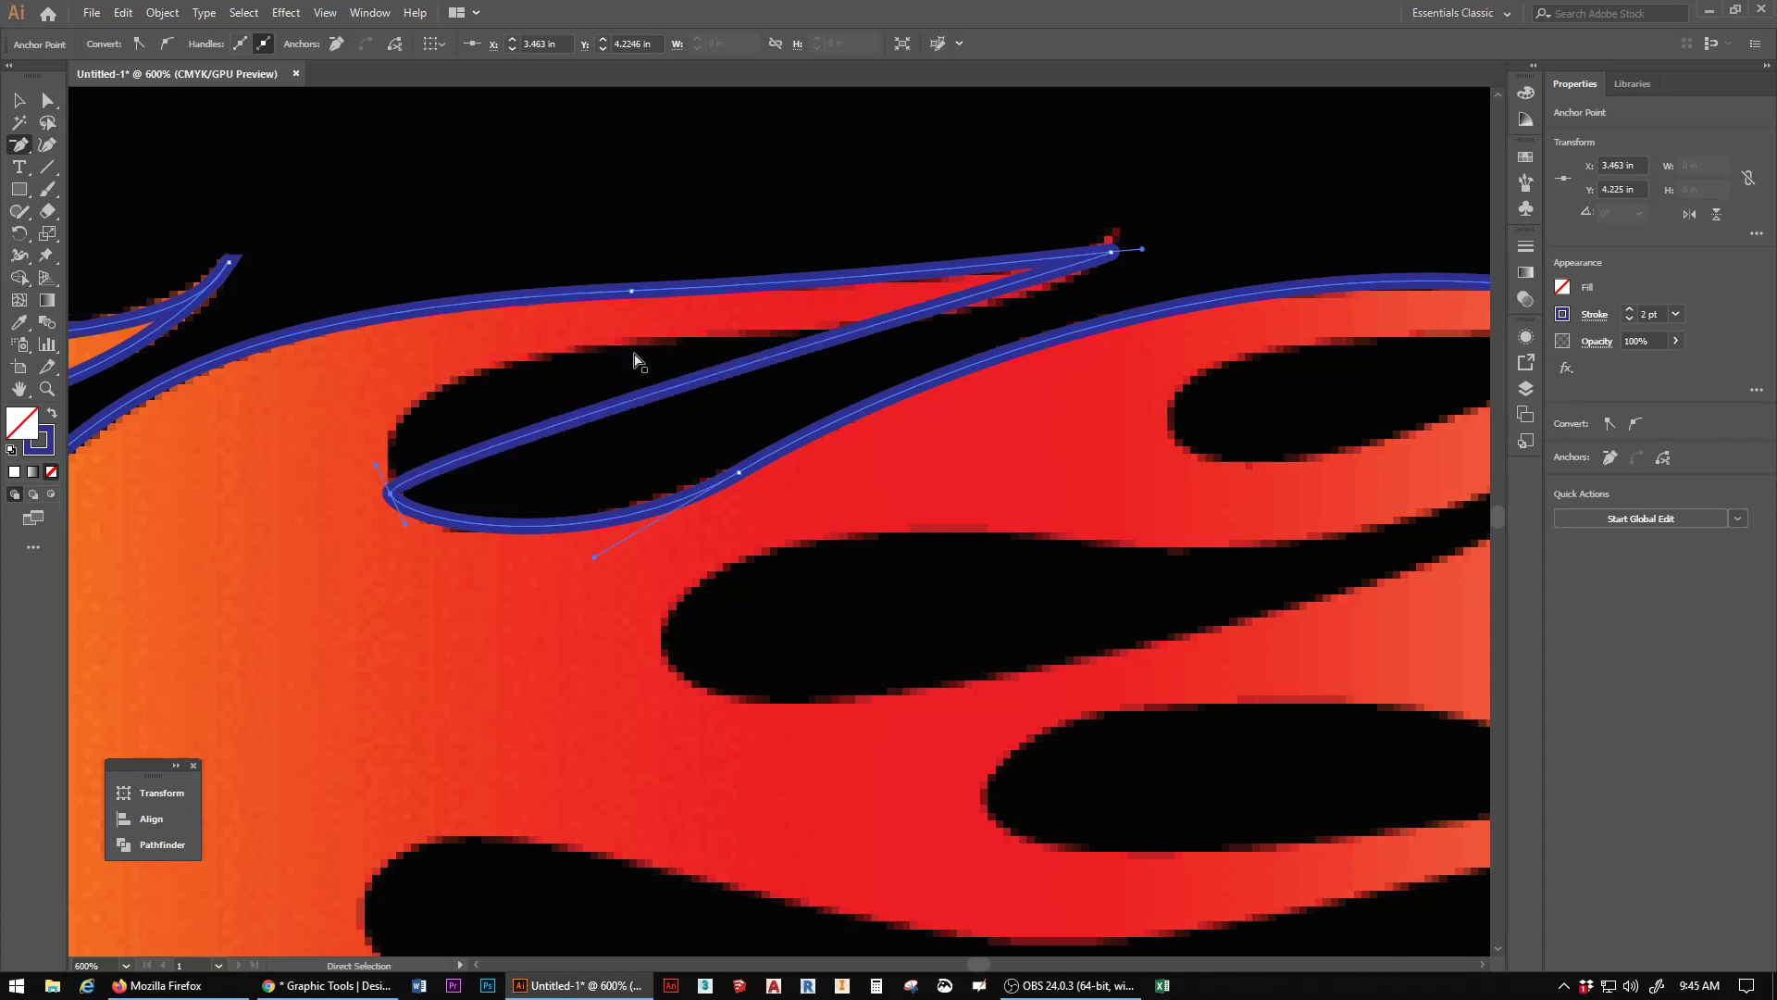
{"action": "key", "text": "ctrl+z"}
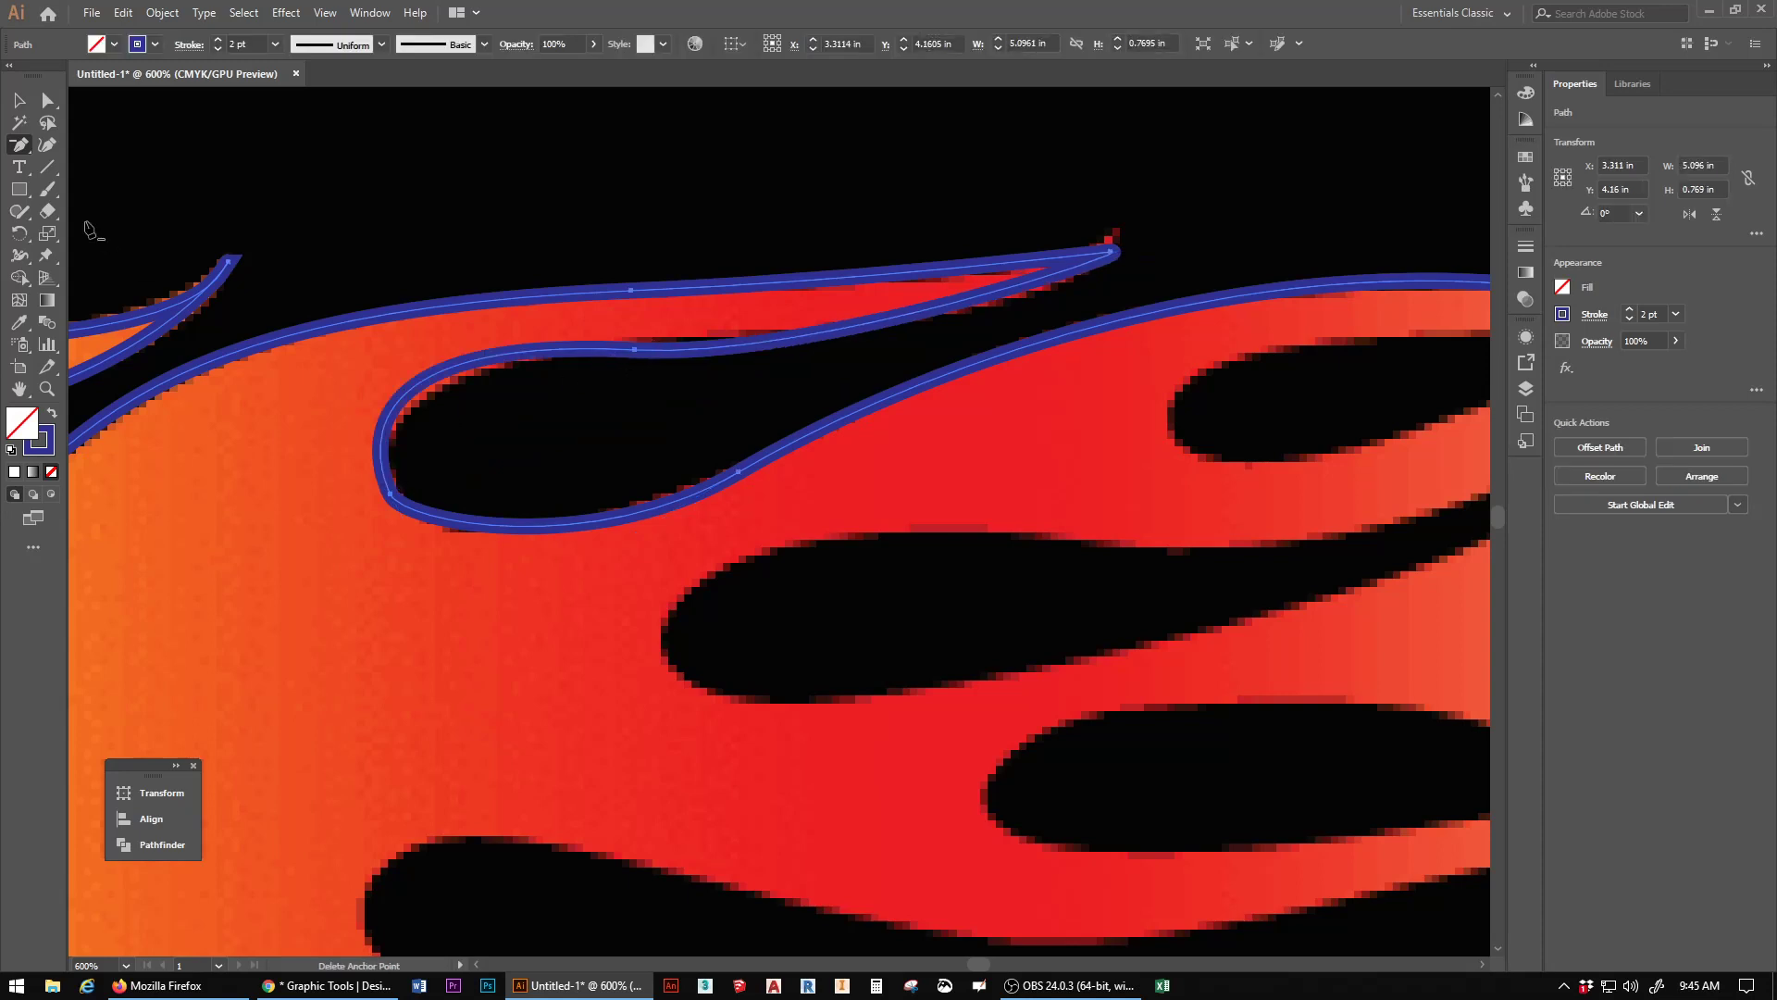
Step: Refit the second gap's rounded end by adjusting the direction handles, and move its lower-right anchor to about X 4.07 in, Y 4.18 in
{"action": "left_click", "coordinate": [47, 100]}
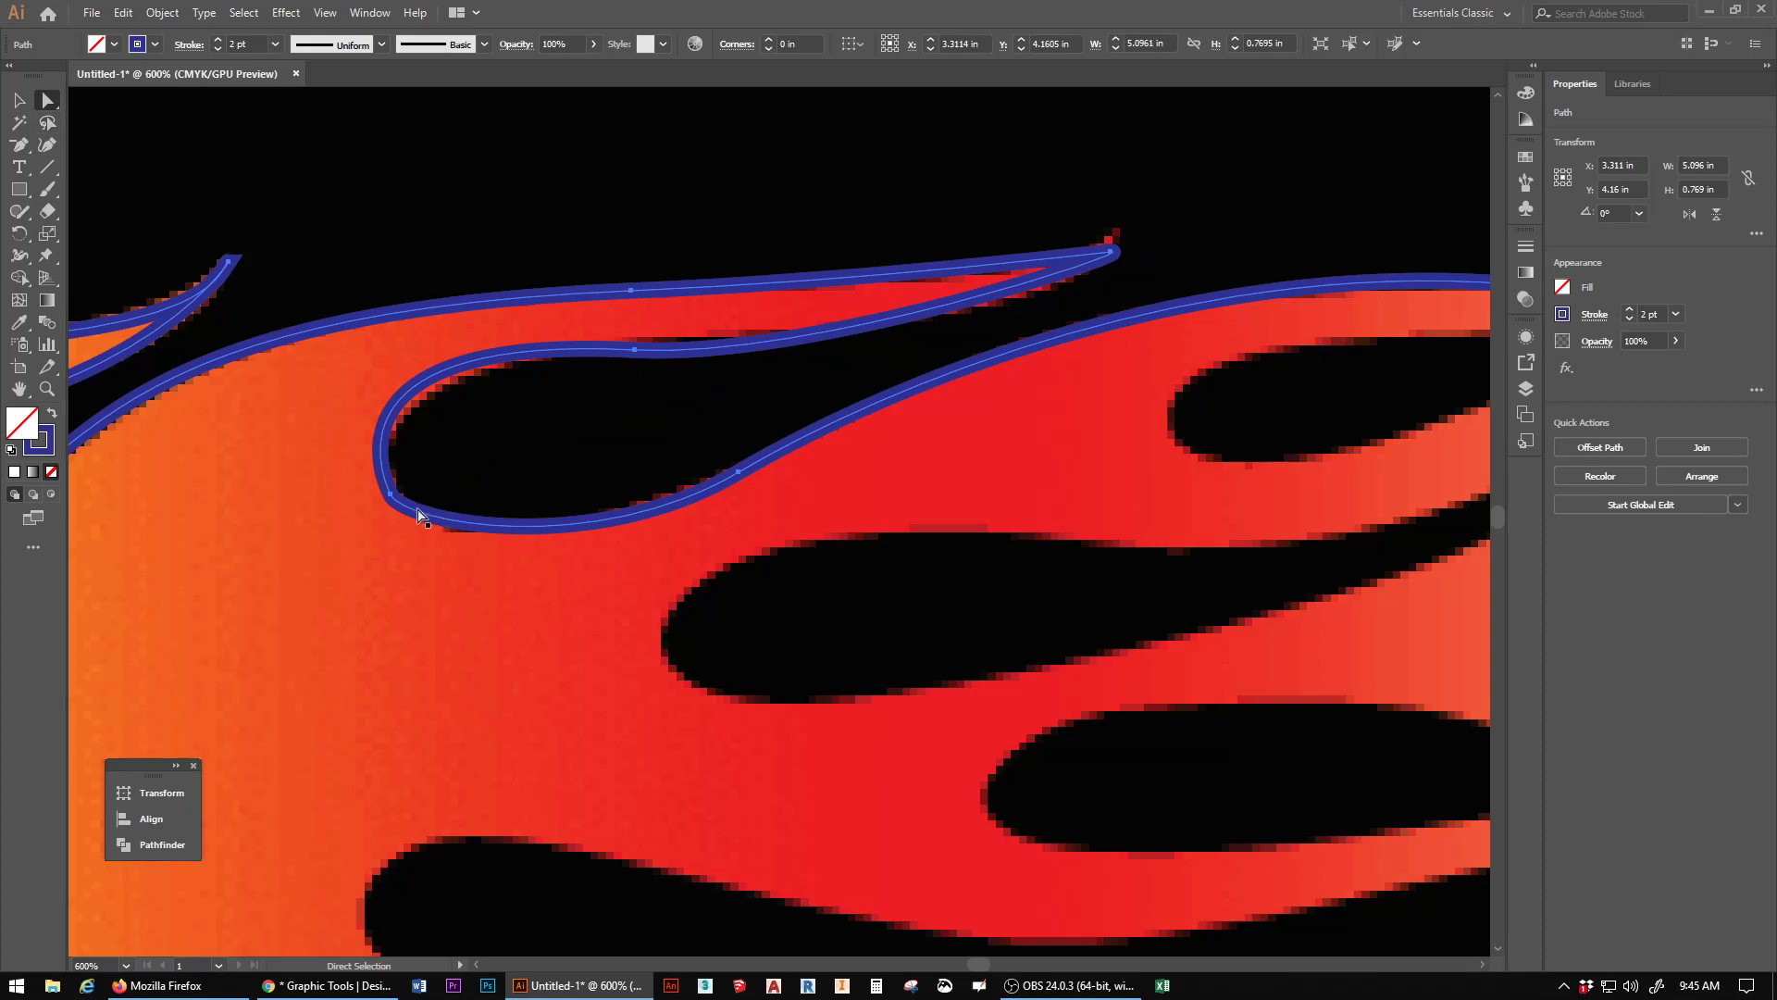
{"action": "left_click_drag", "start_coordinate": [385, 503], "coordinate": [396, 503]}
{"action": "key", "text": "ctrl+z"}
{"action": "left_click_drag", "start_coordinate": [395, 503], "coordinate": [401, 507]}
{"action": "key", "text": "ctrl+z"}
{"action": "left_click", "coordinate": [472, 451]}
{"action": "left_click", "coordinate": [395, 506]}
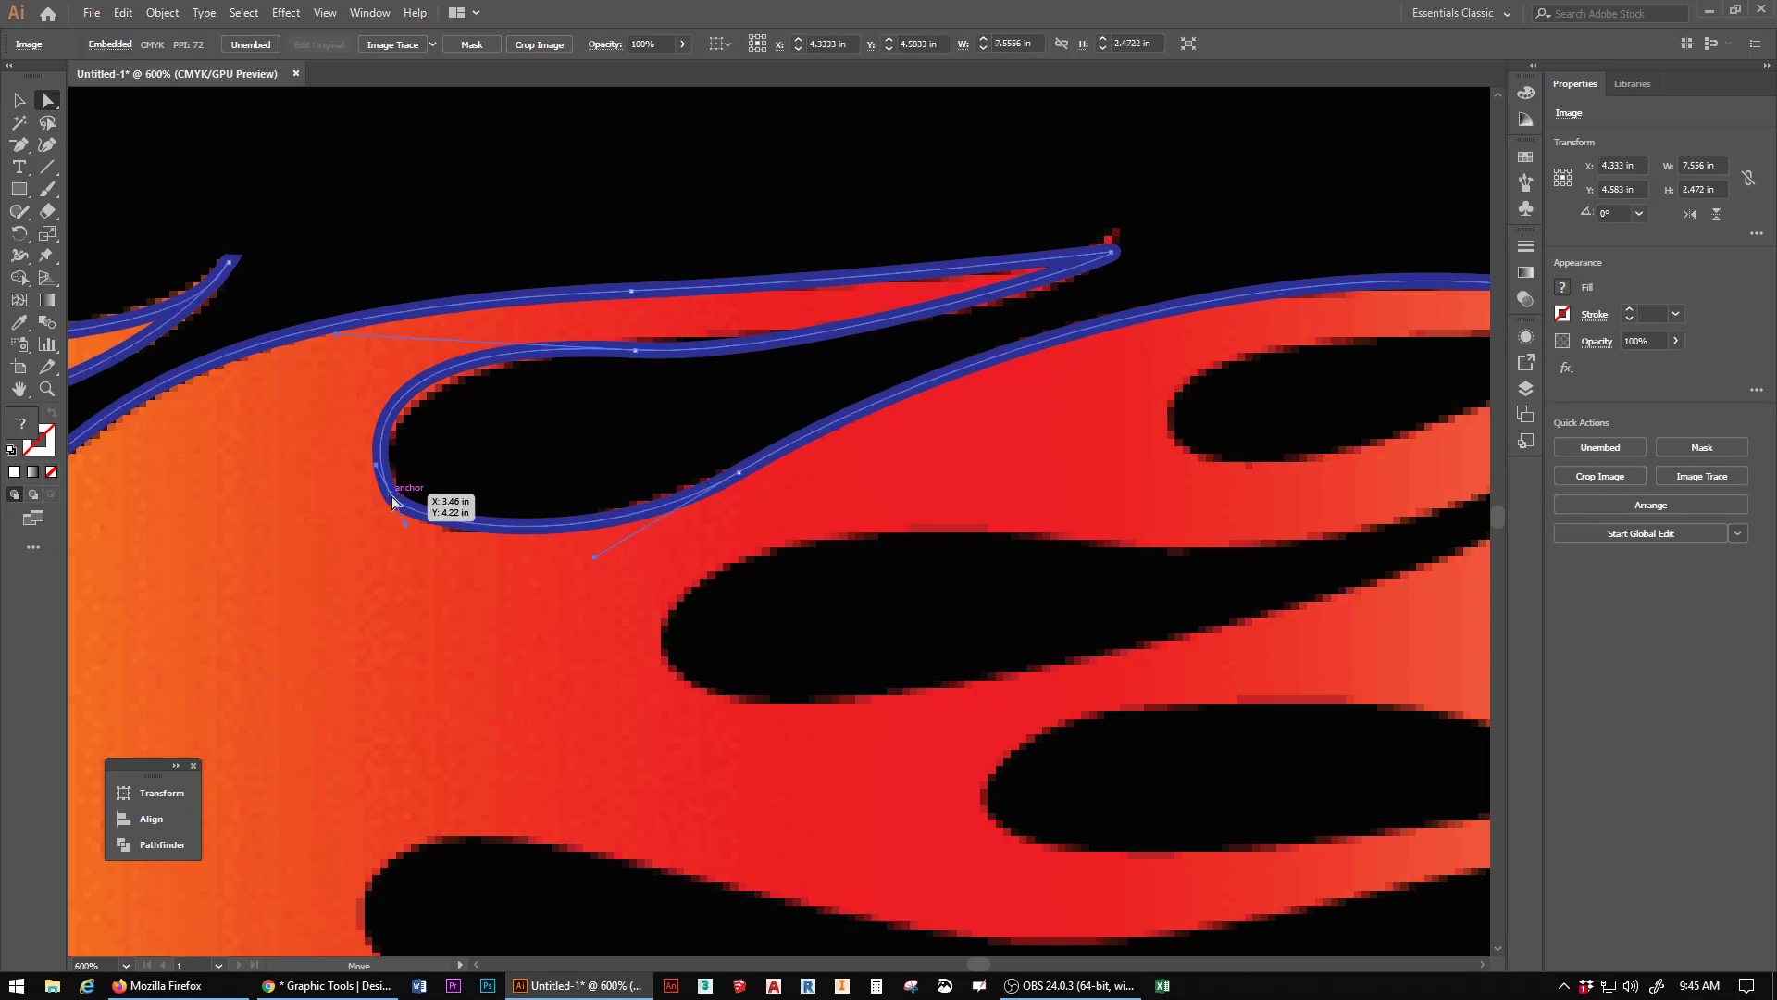
{"action": "left_click_drag", "start_coordinate": [401, 524], "coordinate": [396, 525]}
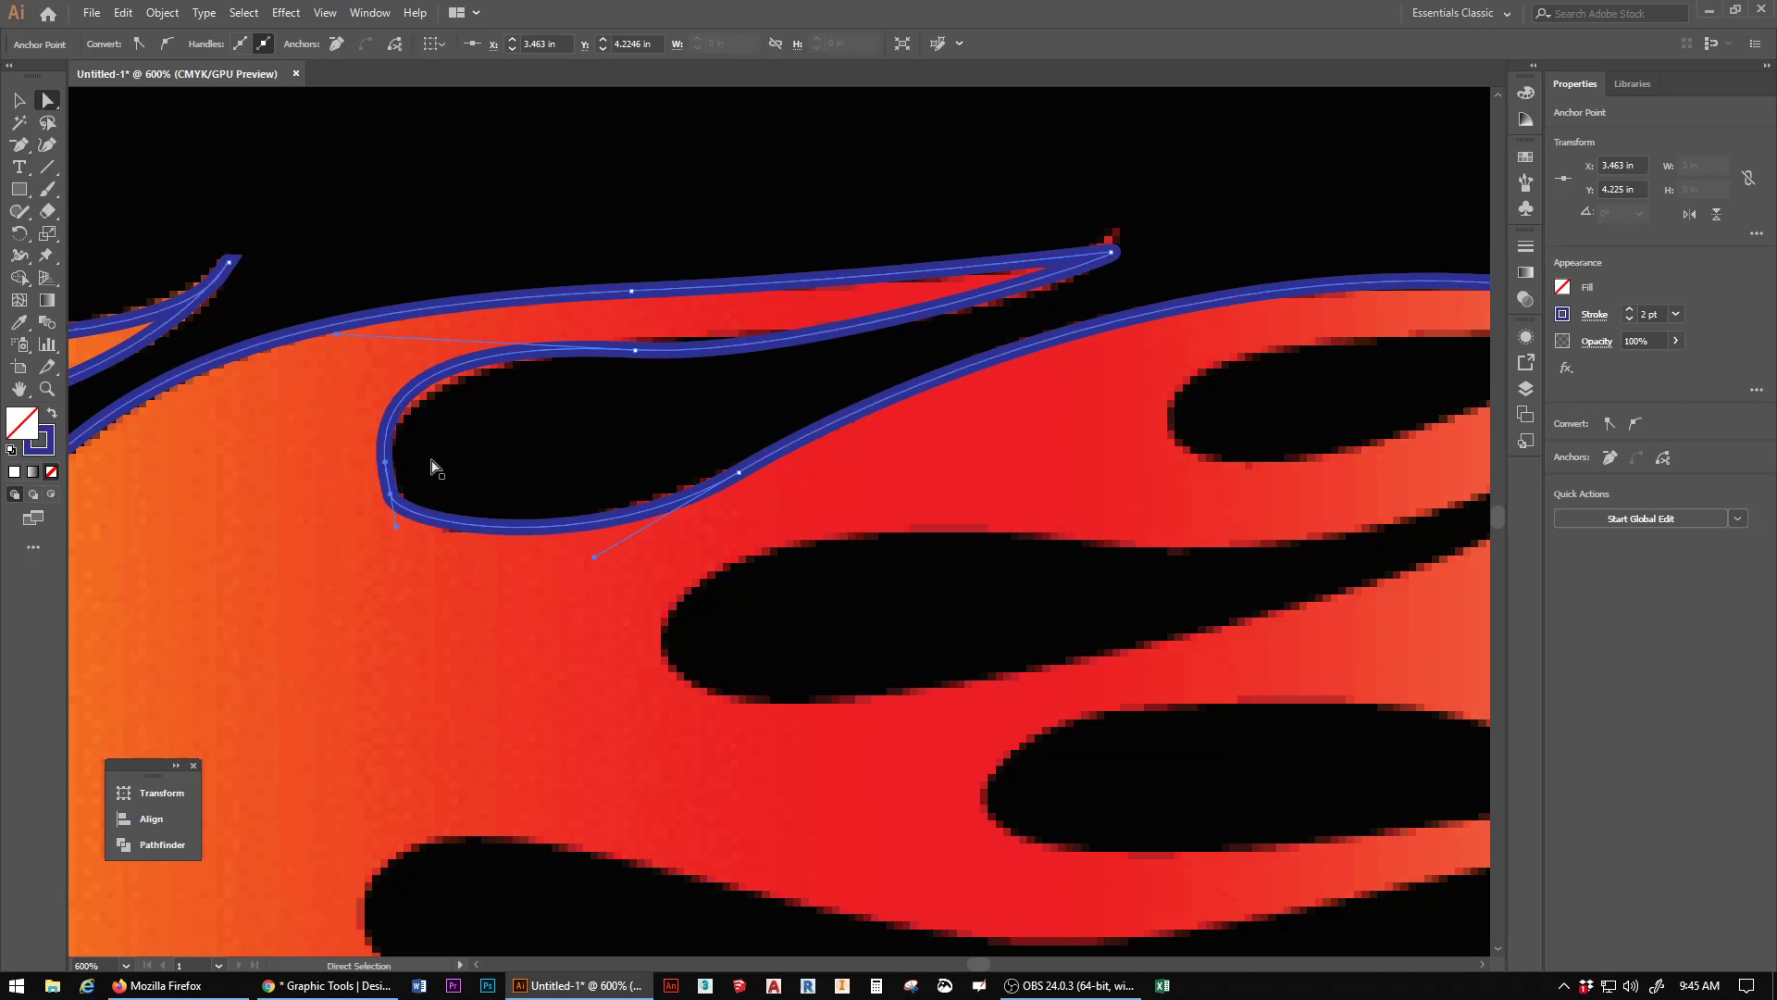
{"action": "left_click_drag", "start_coordinate": [334, 342], "coordinate": [333, 365]}
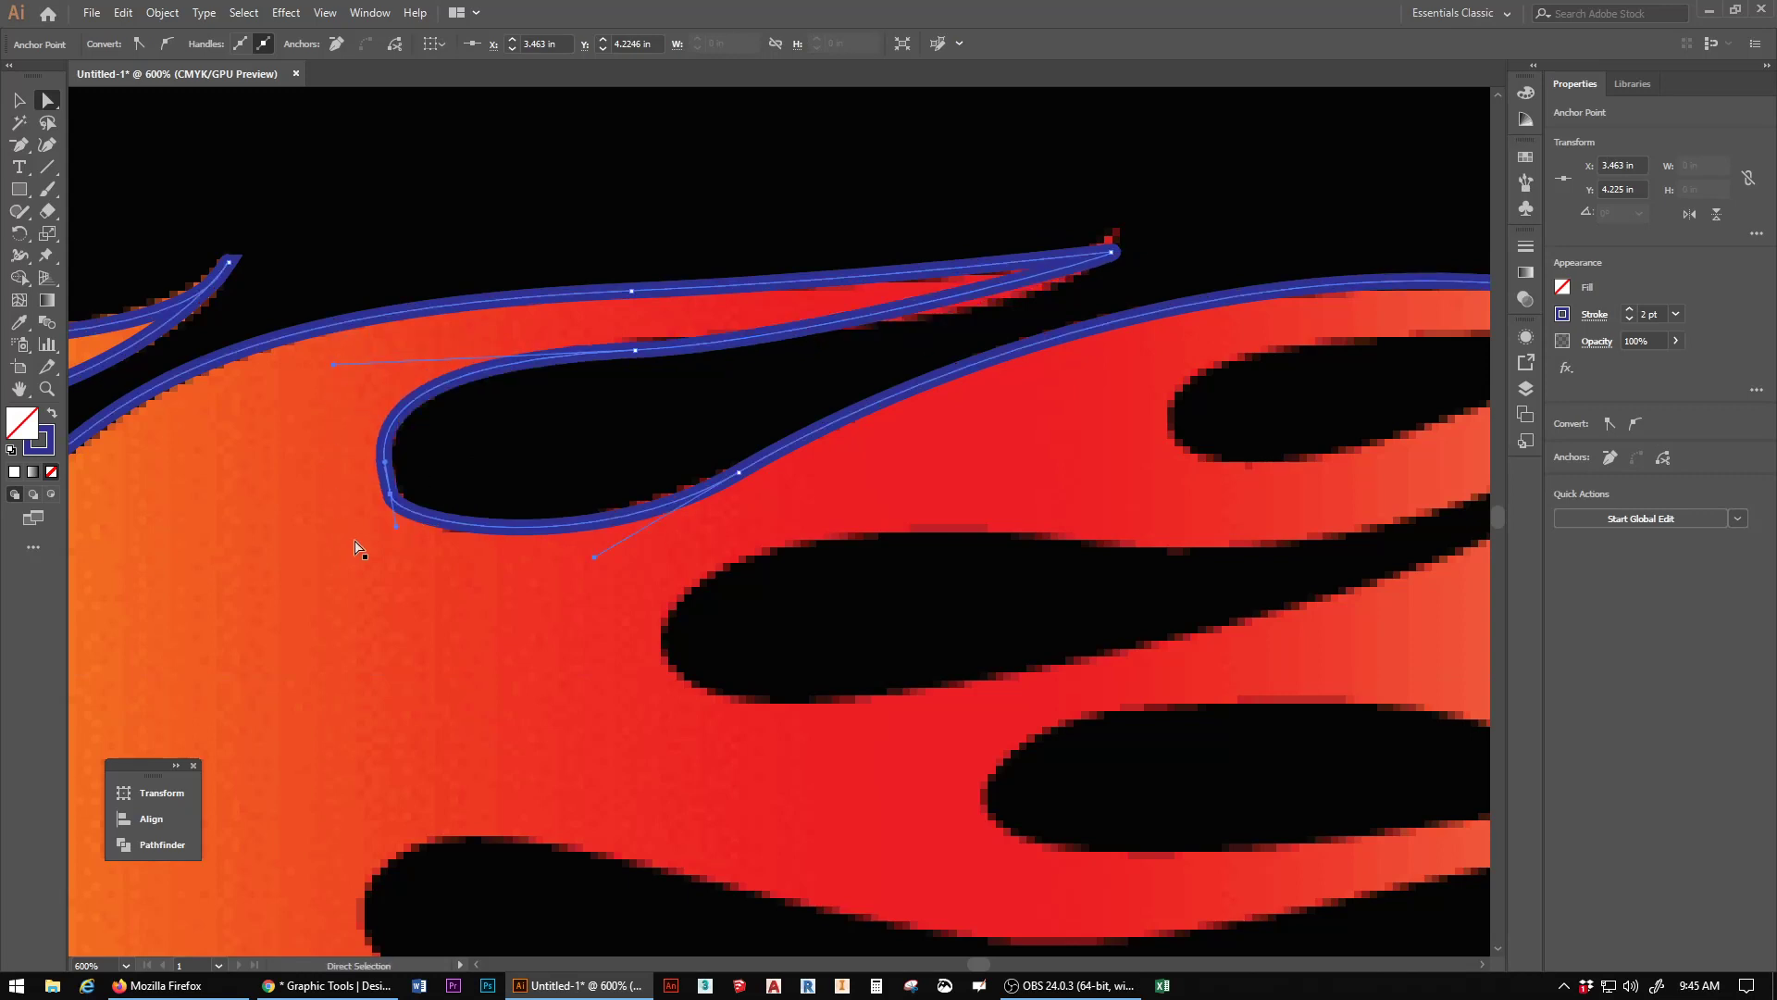
{"action": "left_click", "coordinate": [737, 477]}
{"action": "left_click_drag", "start_coordinate": [737, 478], "coordinate": [730, 472]}
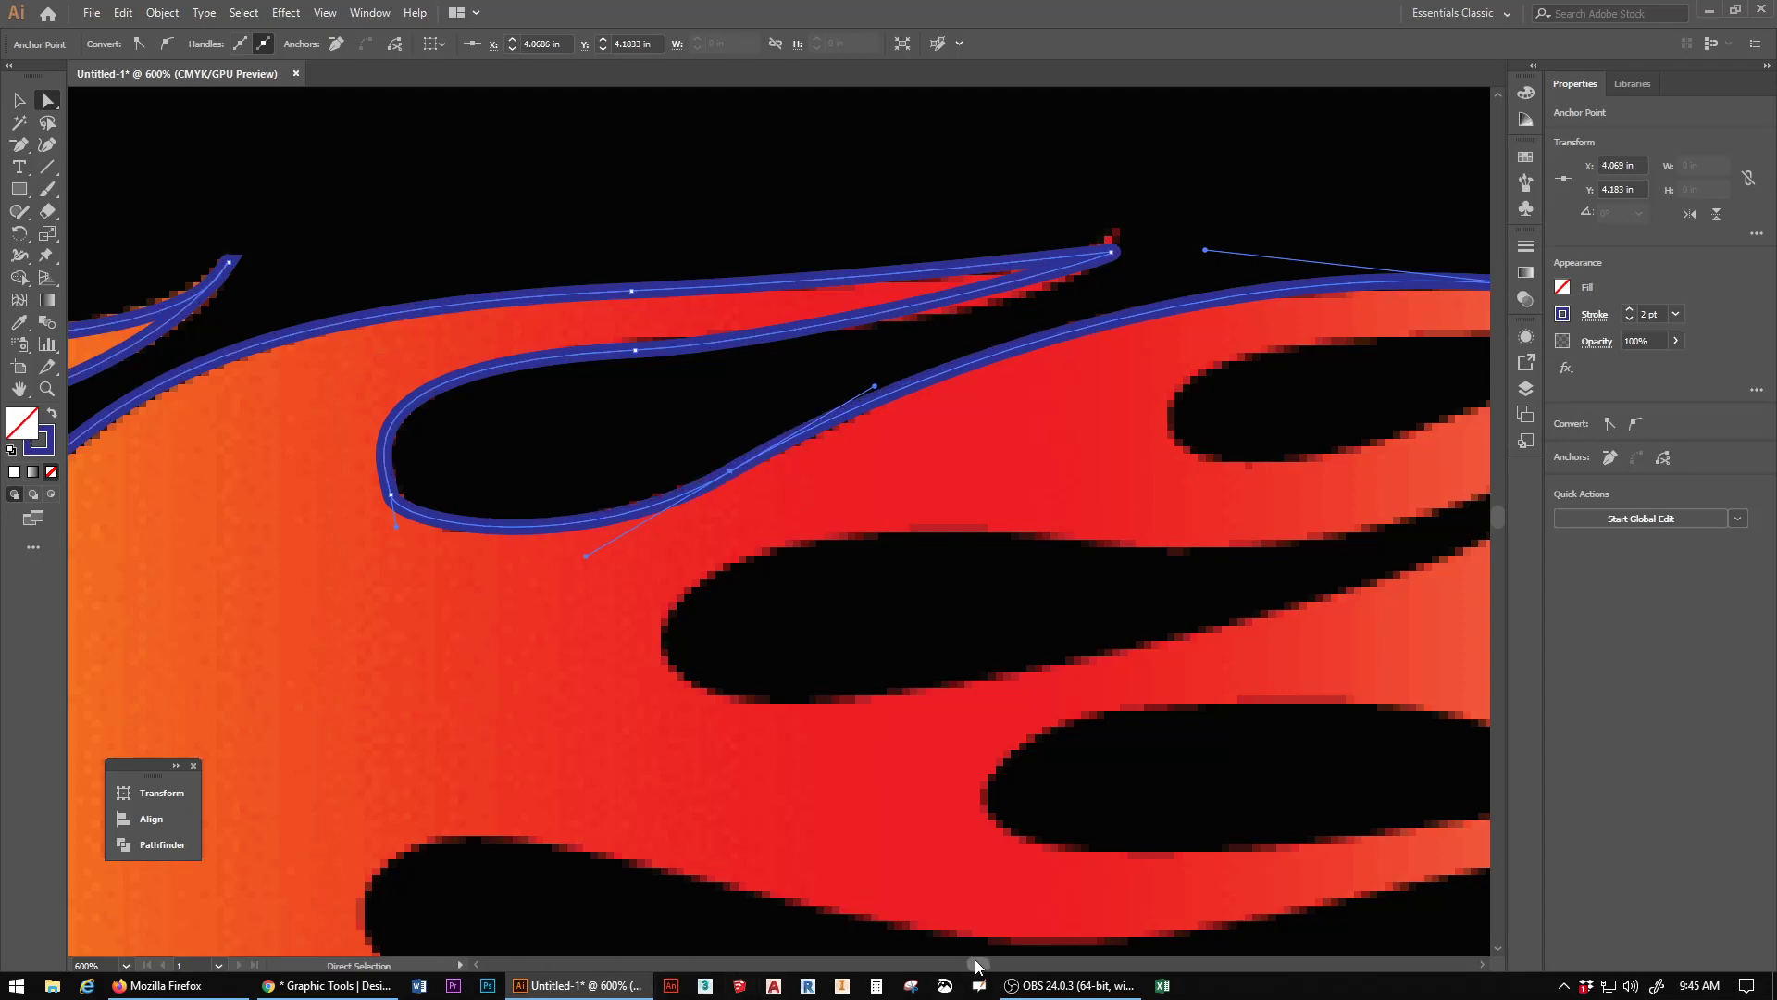
Step: Delete the hooked end of the path at the third upper tongue's tip with the Delete Anchor Point tool
{"action": "left_click_drag", "start_coordinate": [978, 964], "coordinate": [982, 965]}
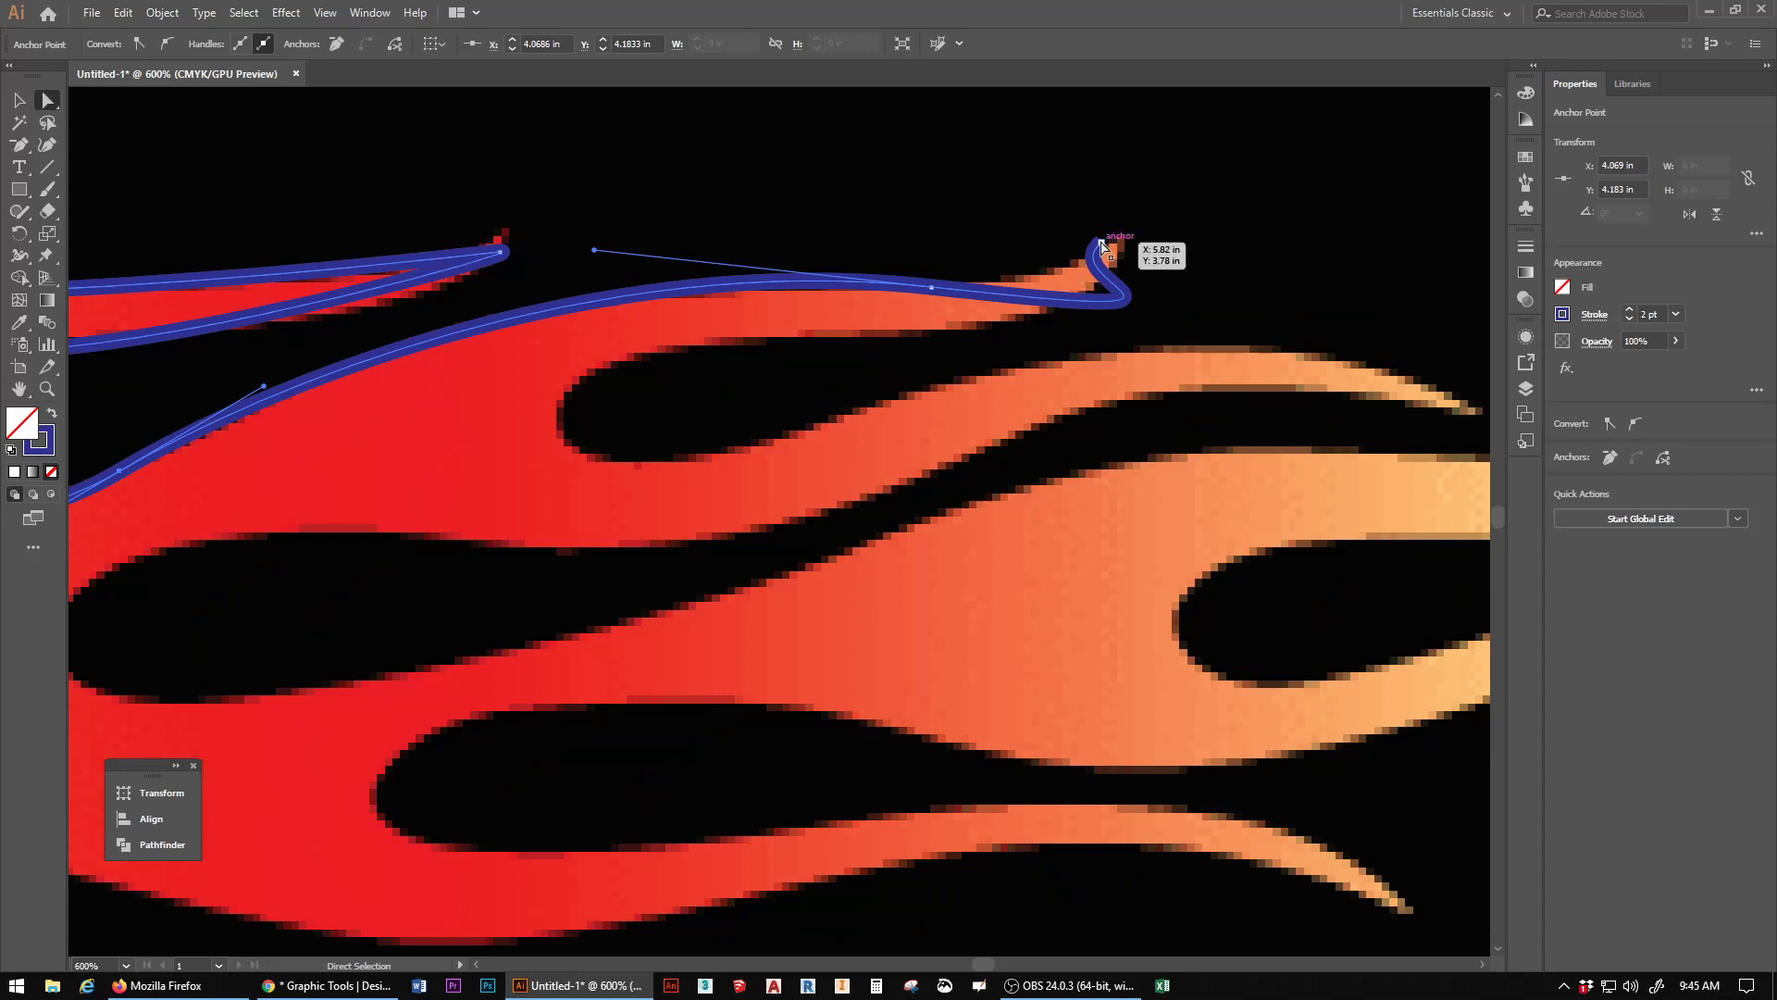
{"action": "left_click", "coordinate": [18, 143]}
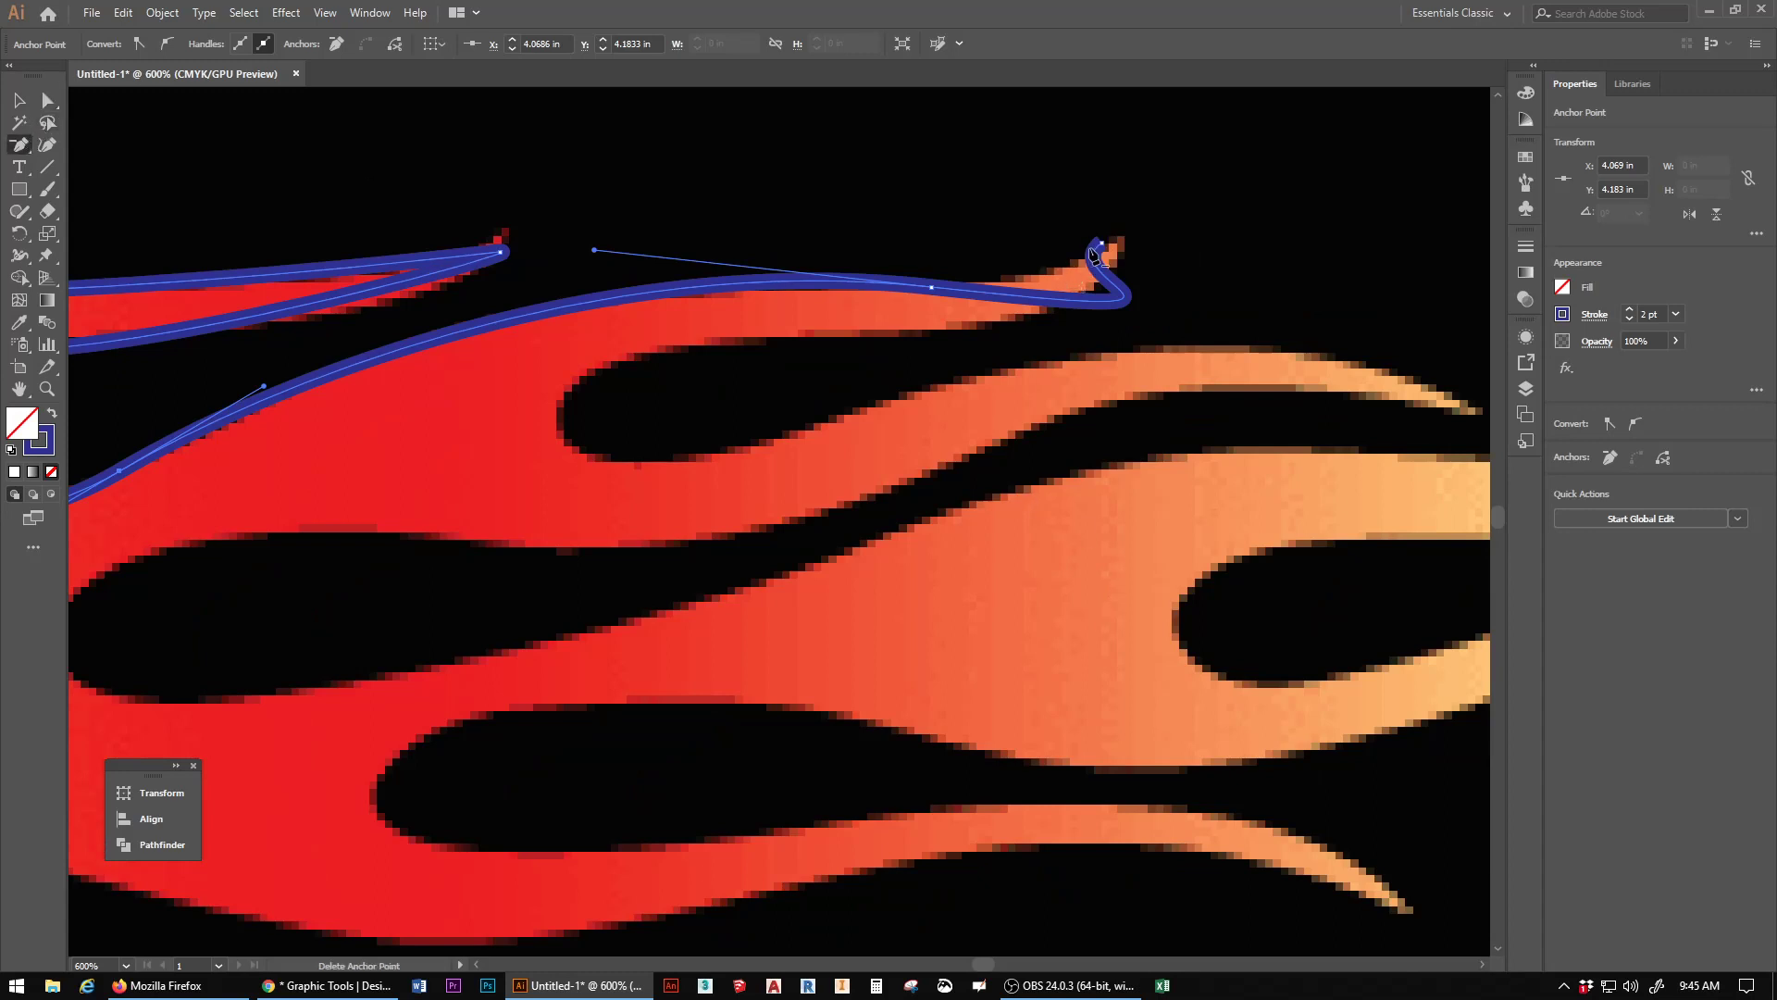
{"action": "left_click", "coordinate": [1094, 250]}
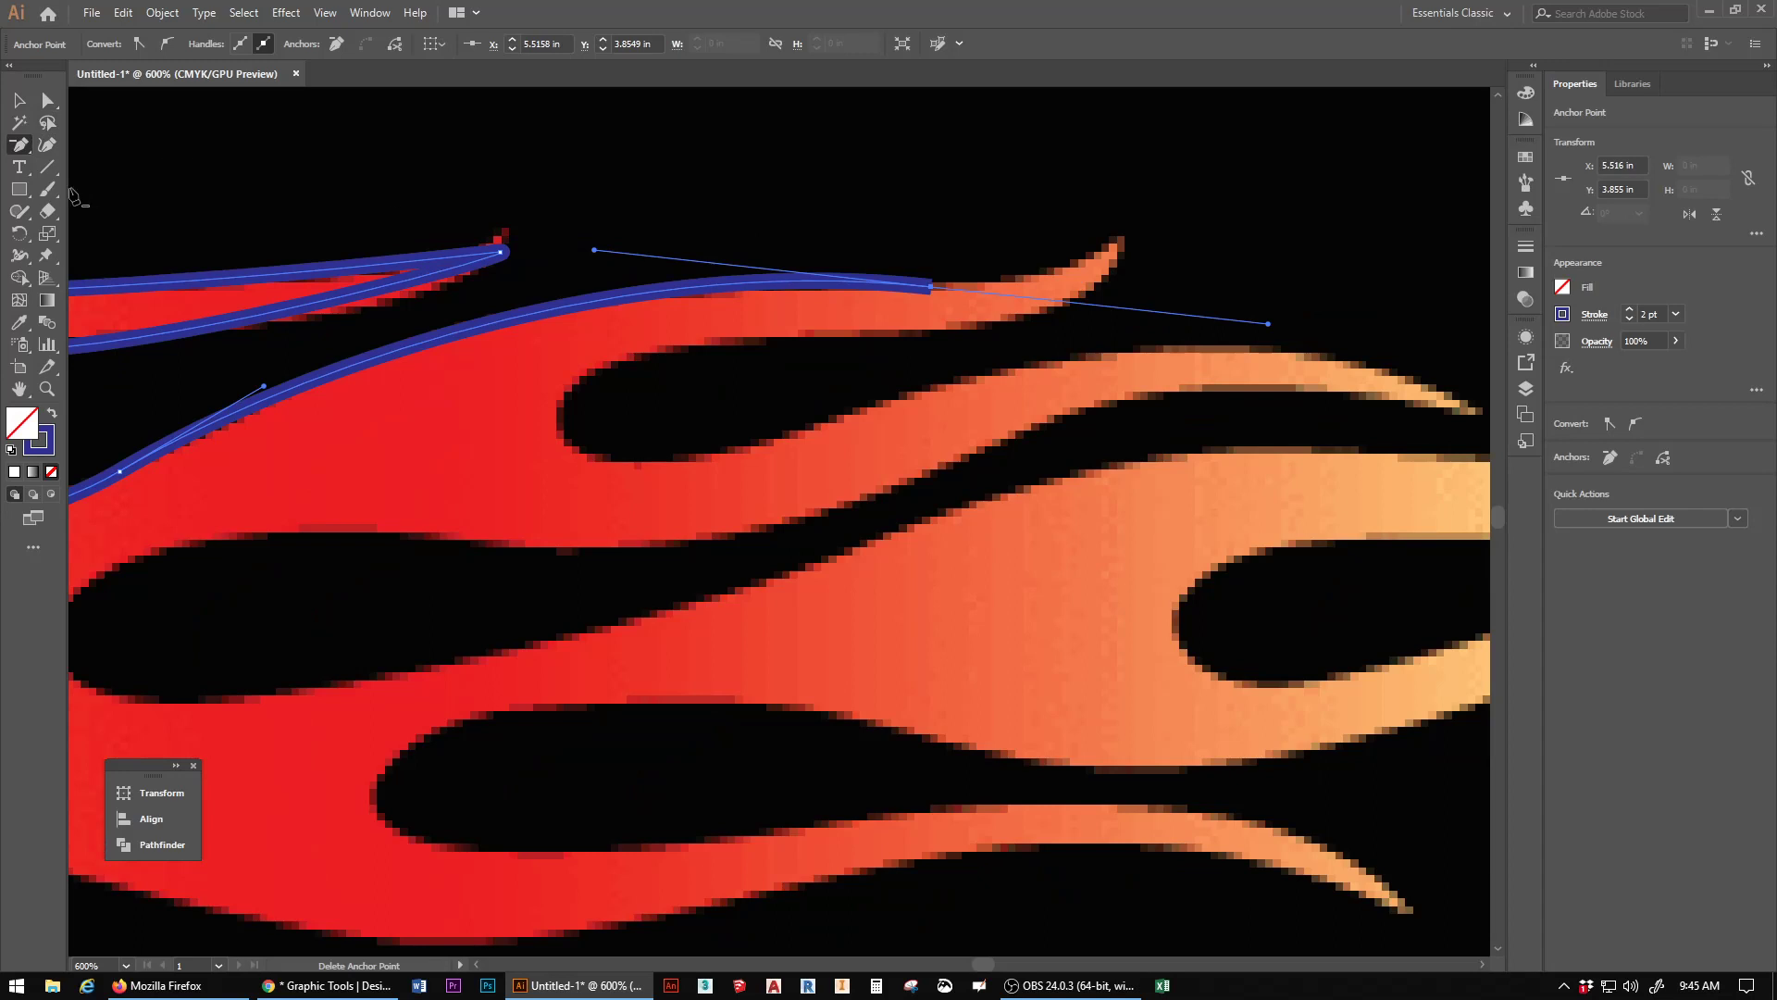
Step: Continue the open path with the Pen tool to a curved anchor at the third tongue's tip, about X 5.85 in, Y 3.77 in, and a point beneath it
{"action": "left_click", "coordinate": [21, 148]}
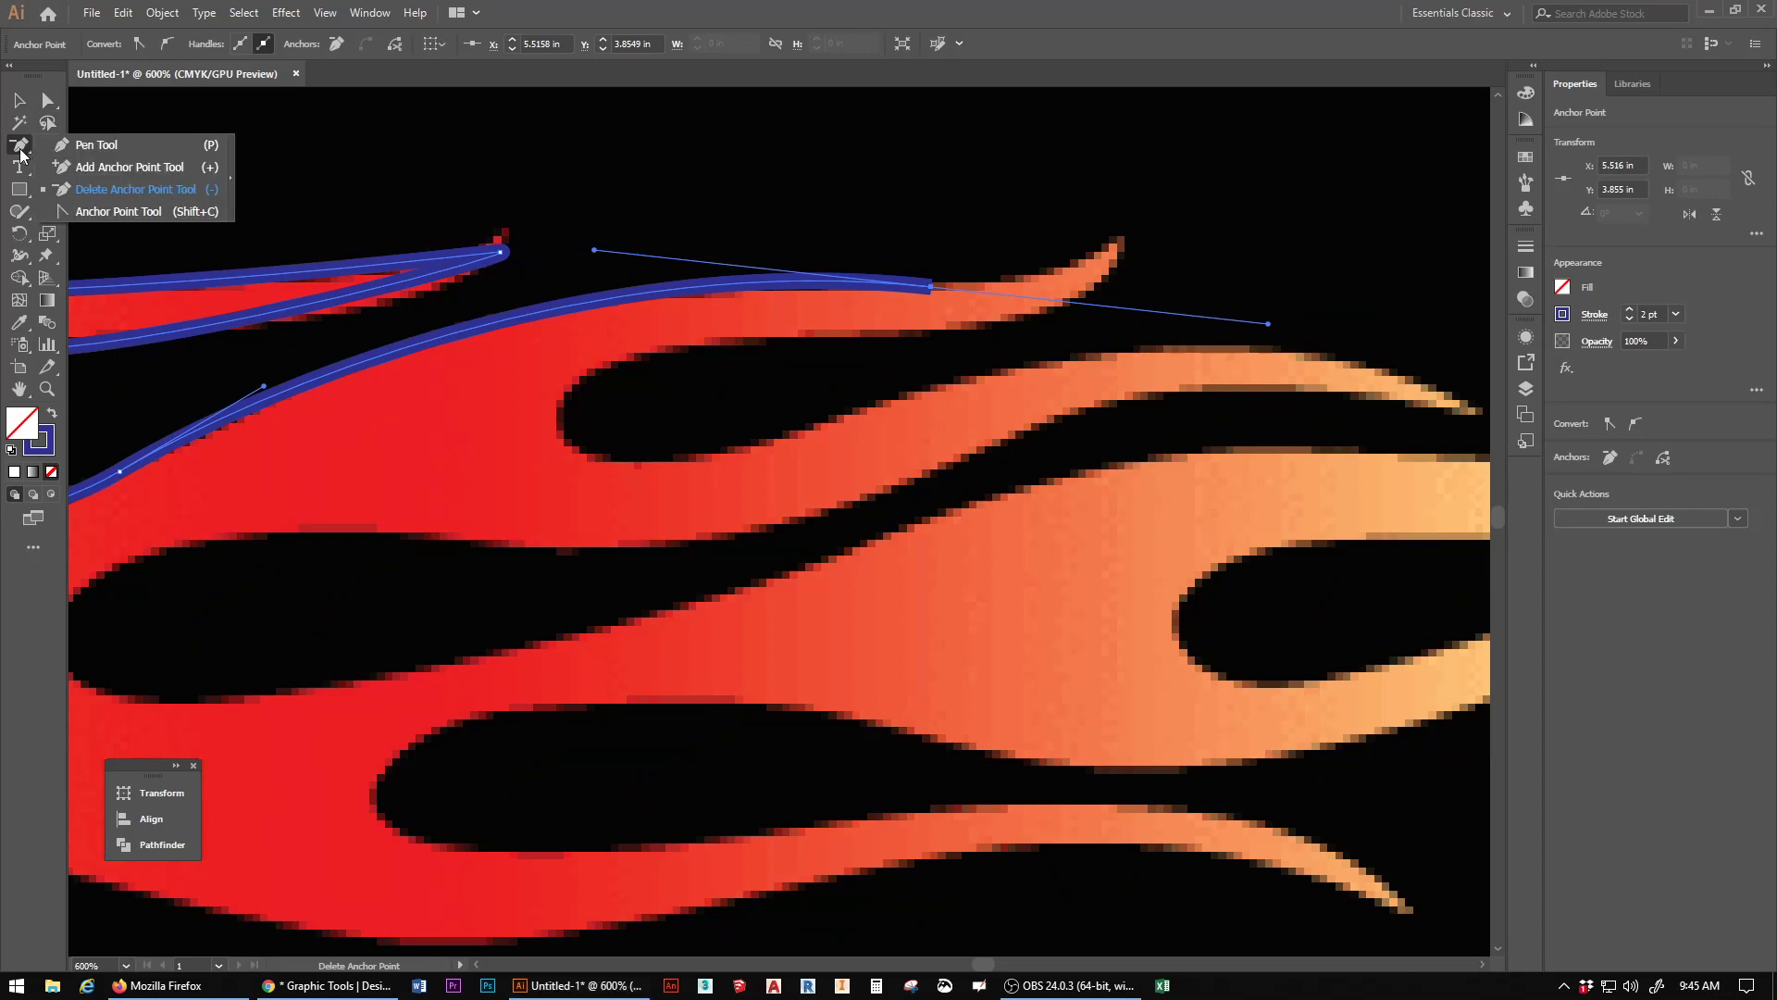
{"action": "left_click", "coordinate": [93, 146]}
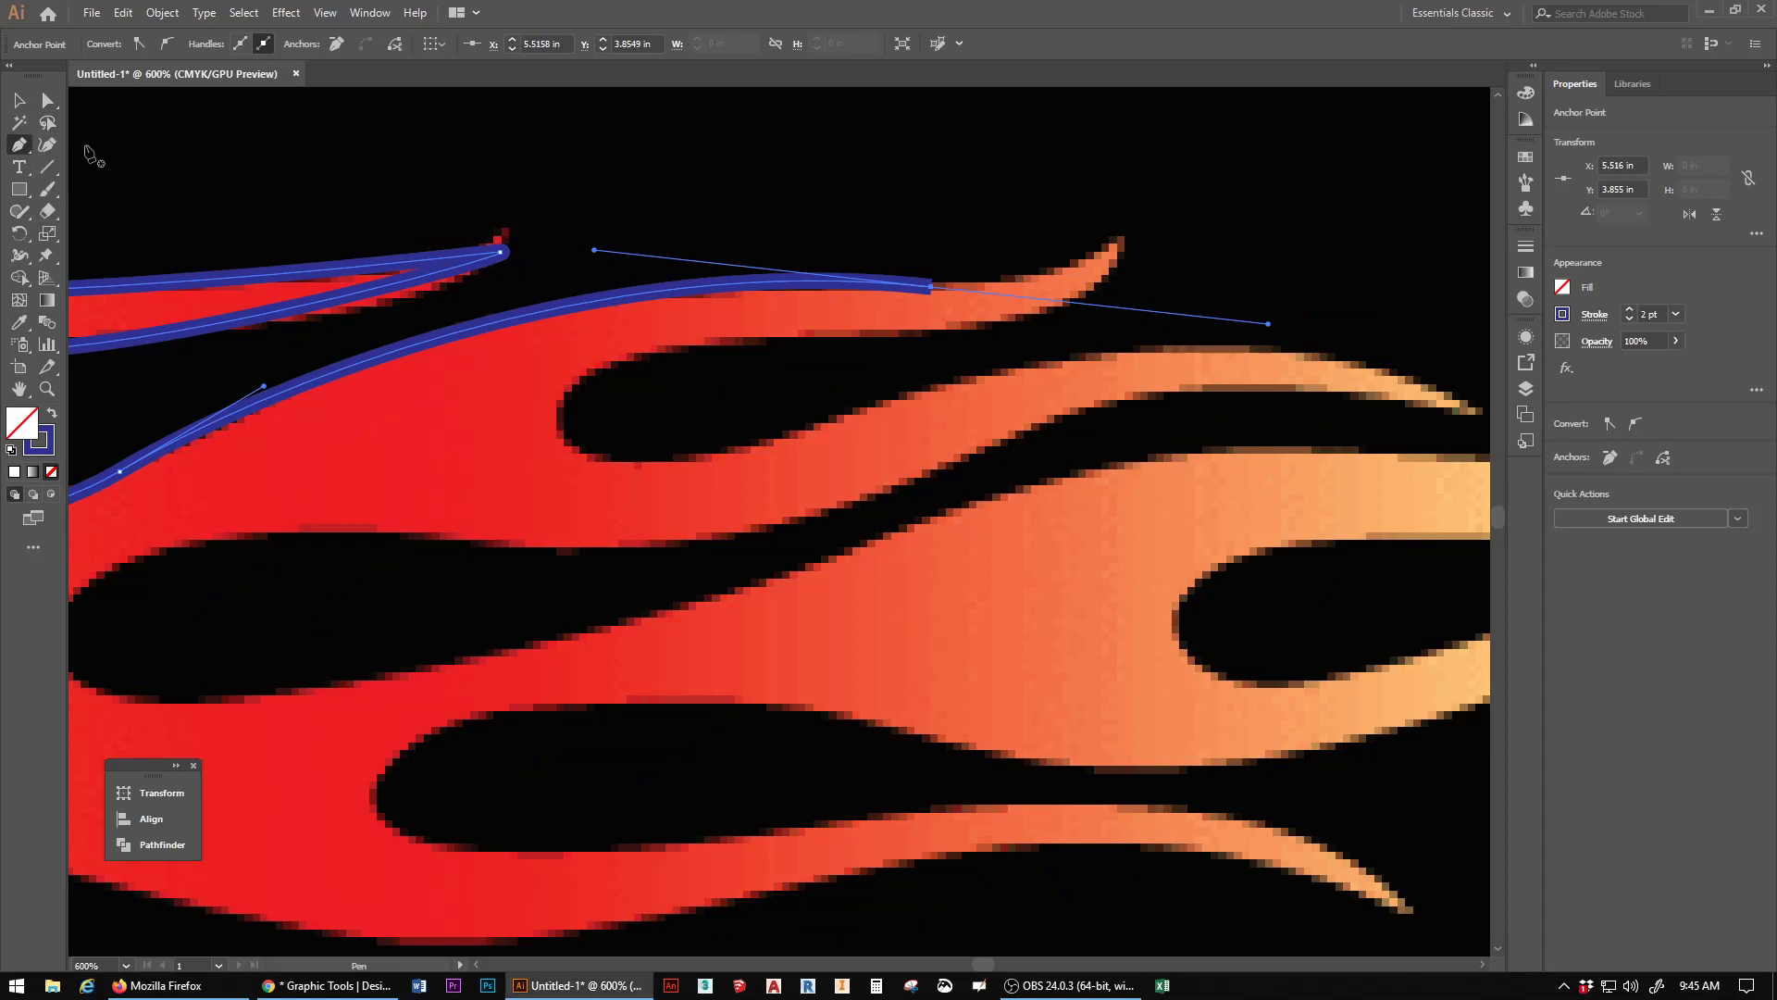
{"action": "left_click", "coordinate": [932, 287]}
{"action": "mouse_move", "coordinate": [1118, 239]}
{"action": "left_mouse_down"}
{"action": "mouse_move", "coordinate": [1208, 211]}
{"action": "mouse_move", "coordinate": [1201, 192]}
{"action": "left_mouse_up"}
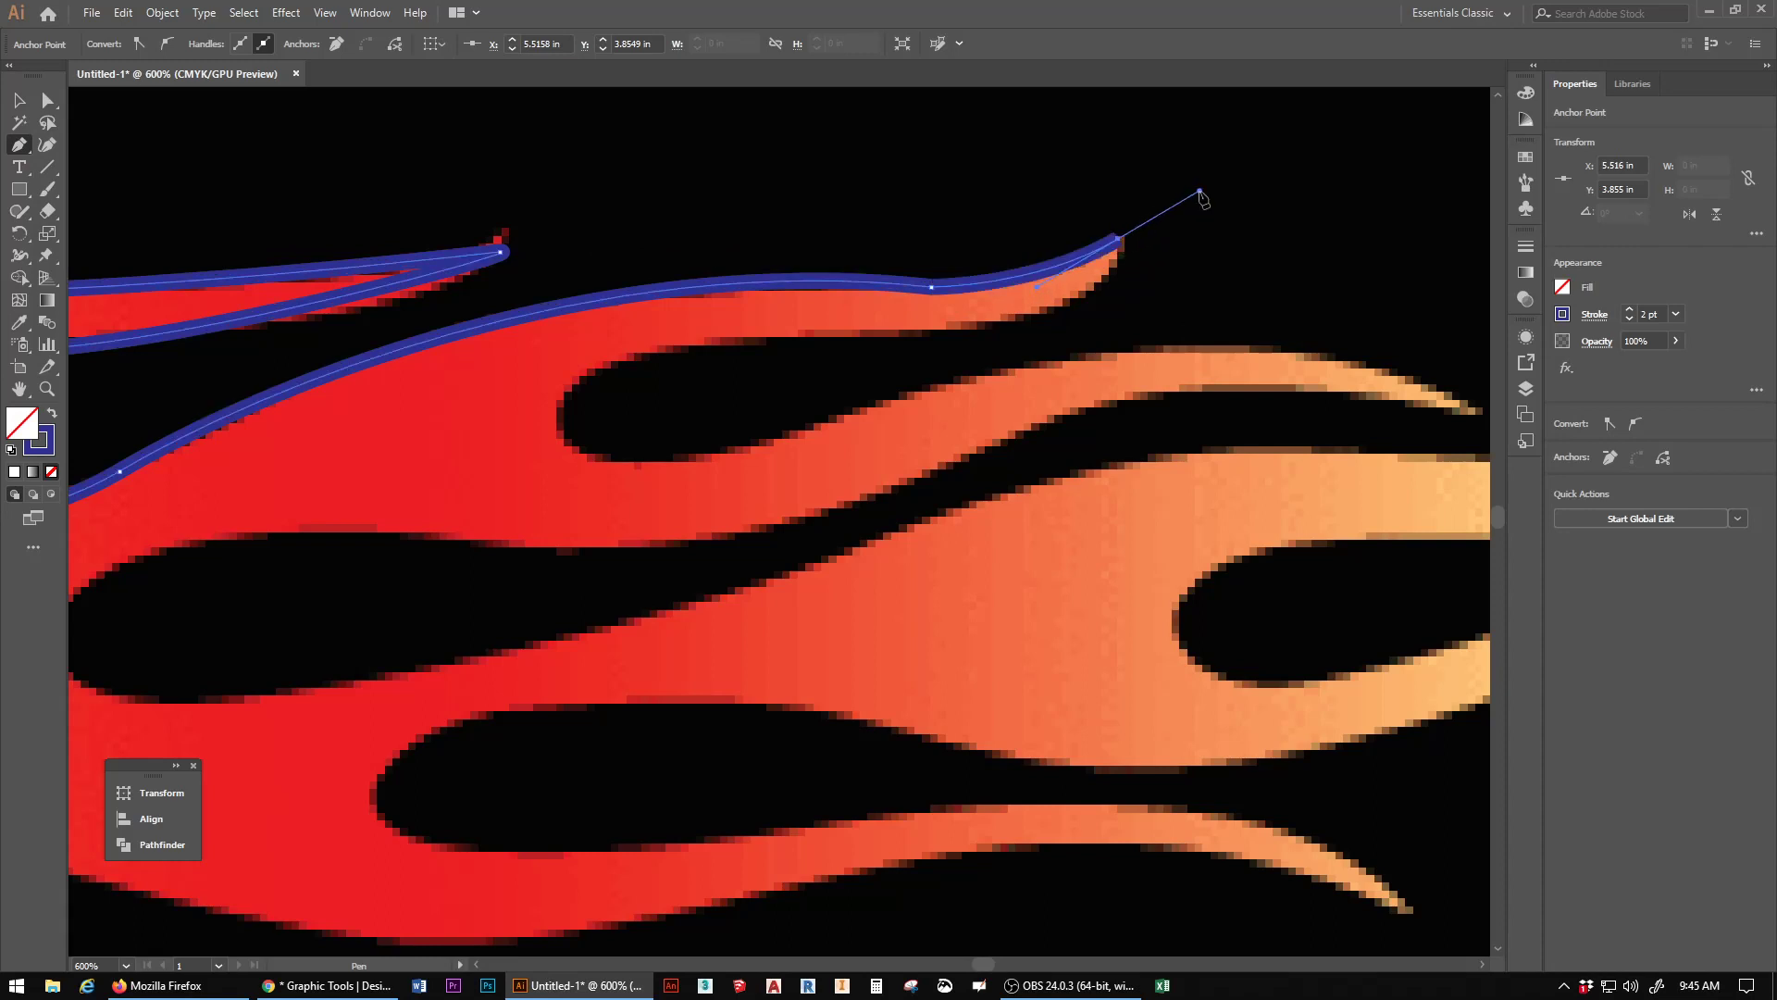
{"action": "left_click", "coordinate": [1056, 311]}
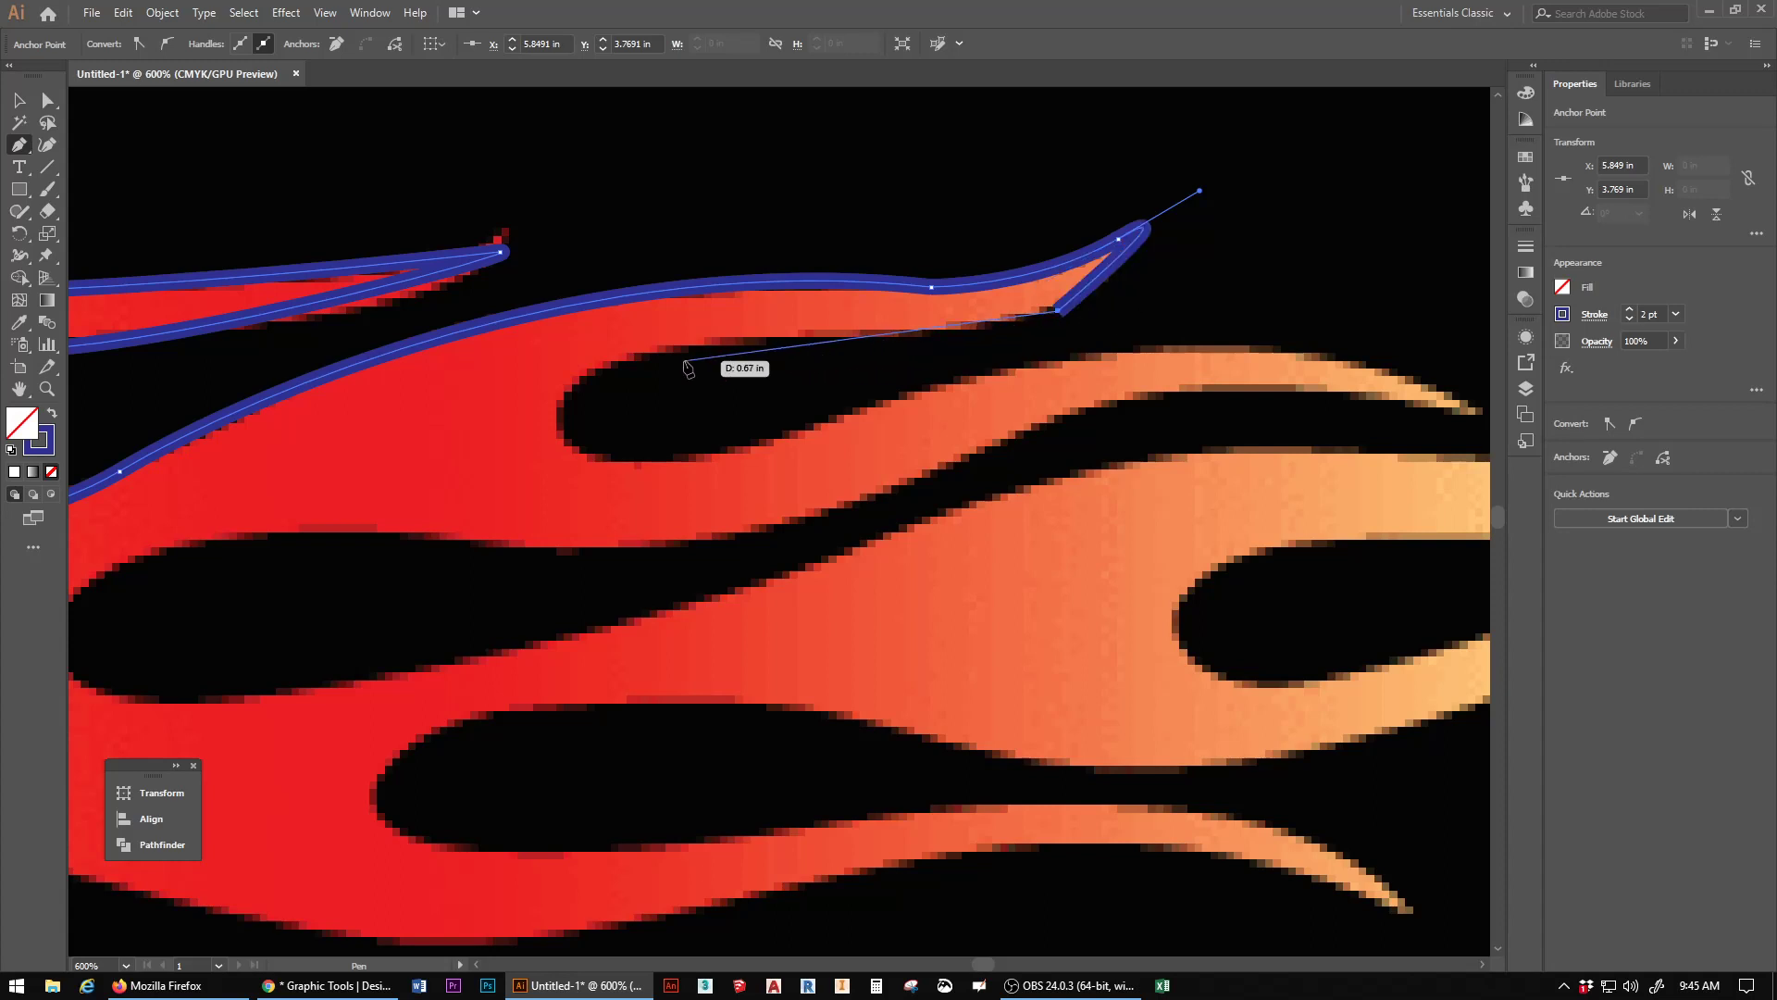
Step: Trace the third tongue's underside and the rounded gap below it with curved anchors, ending at about X 5.22 in, Y 4.15 in
{"action": "left_click_drag", "start_coordinate": [635, 357], "coordinate": [584, 349]}
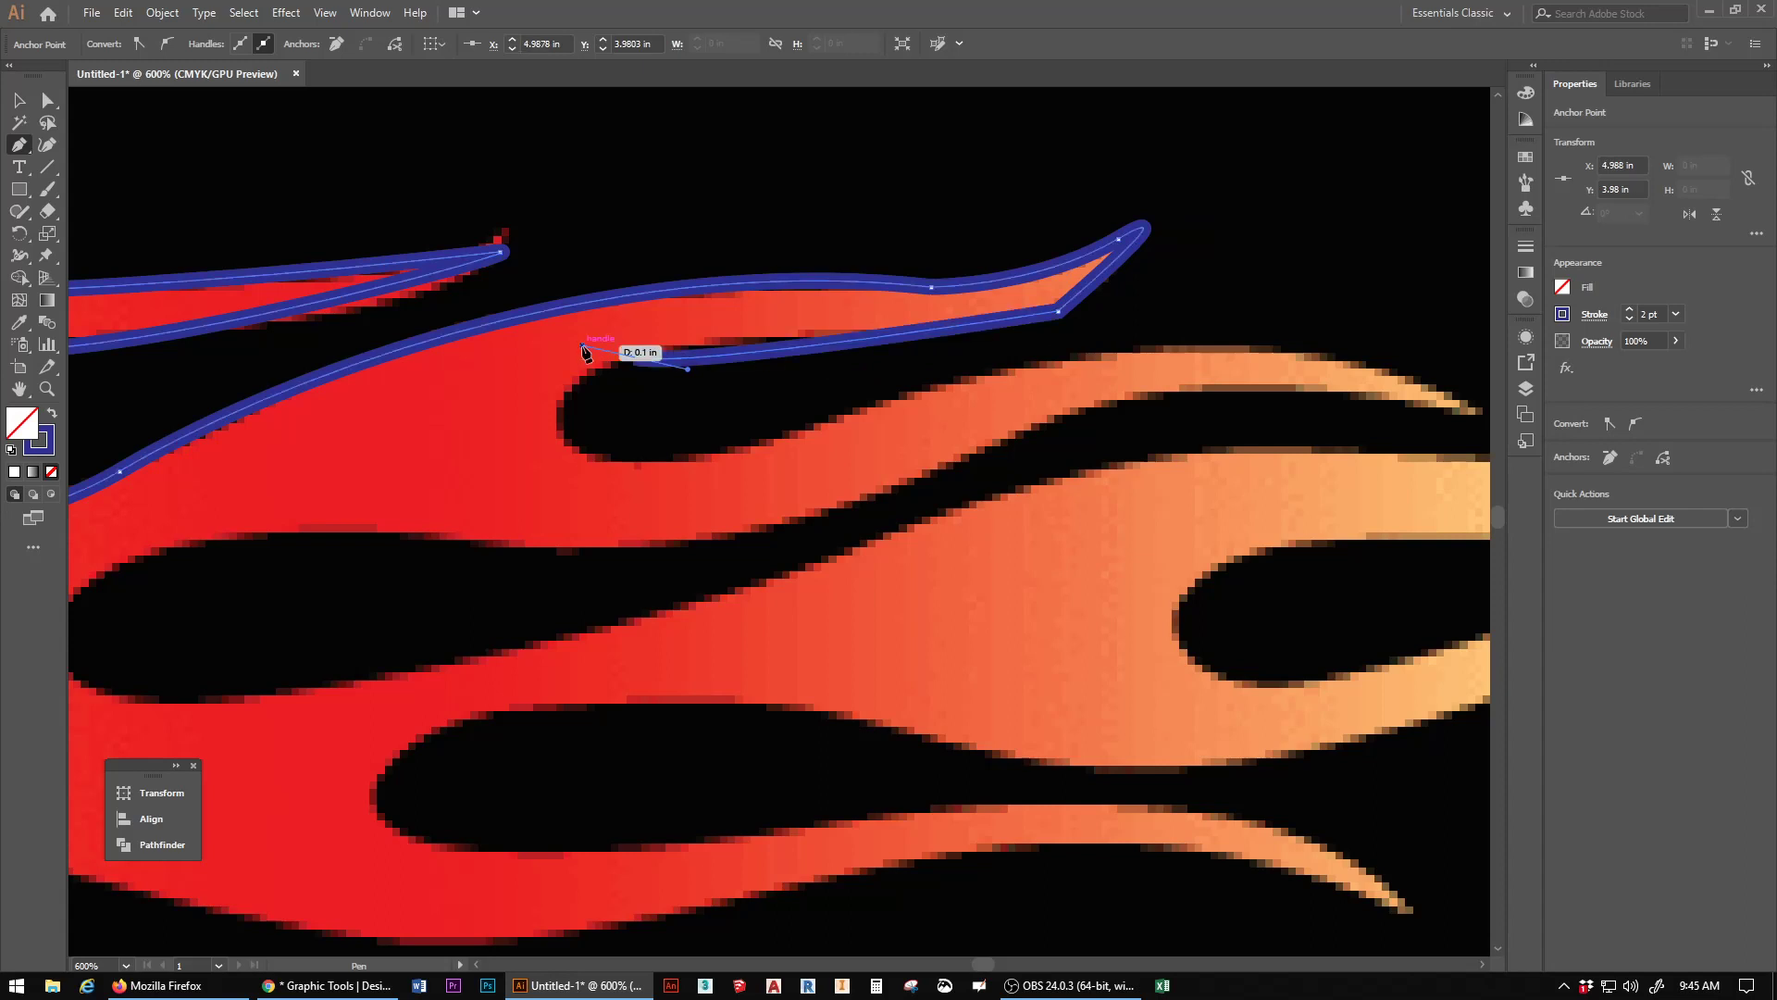
{"action": "left_click", "coordinate": [555, 424]}
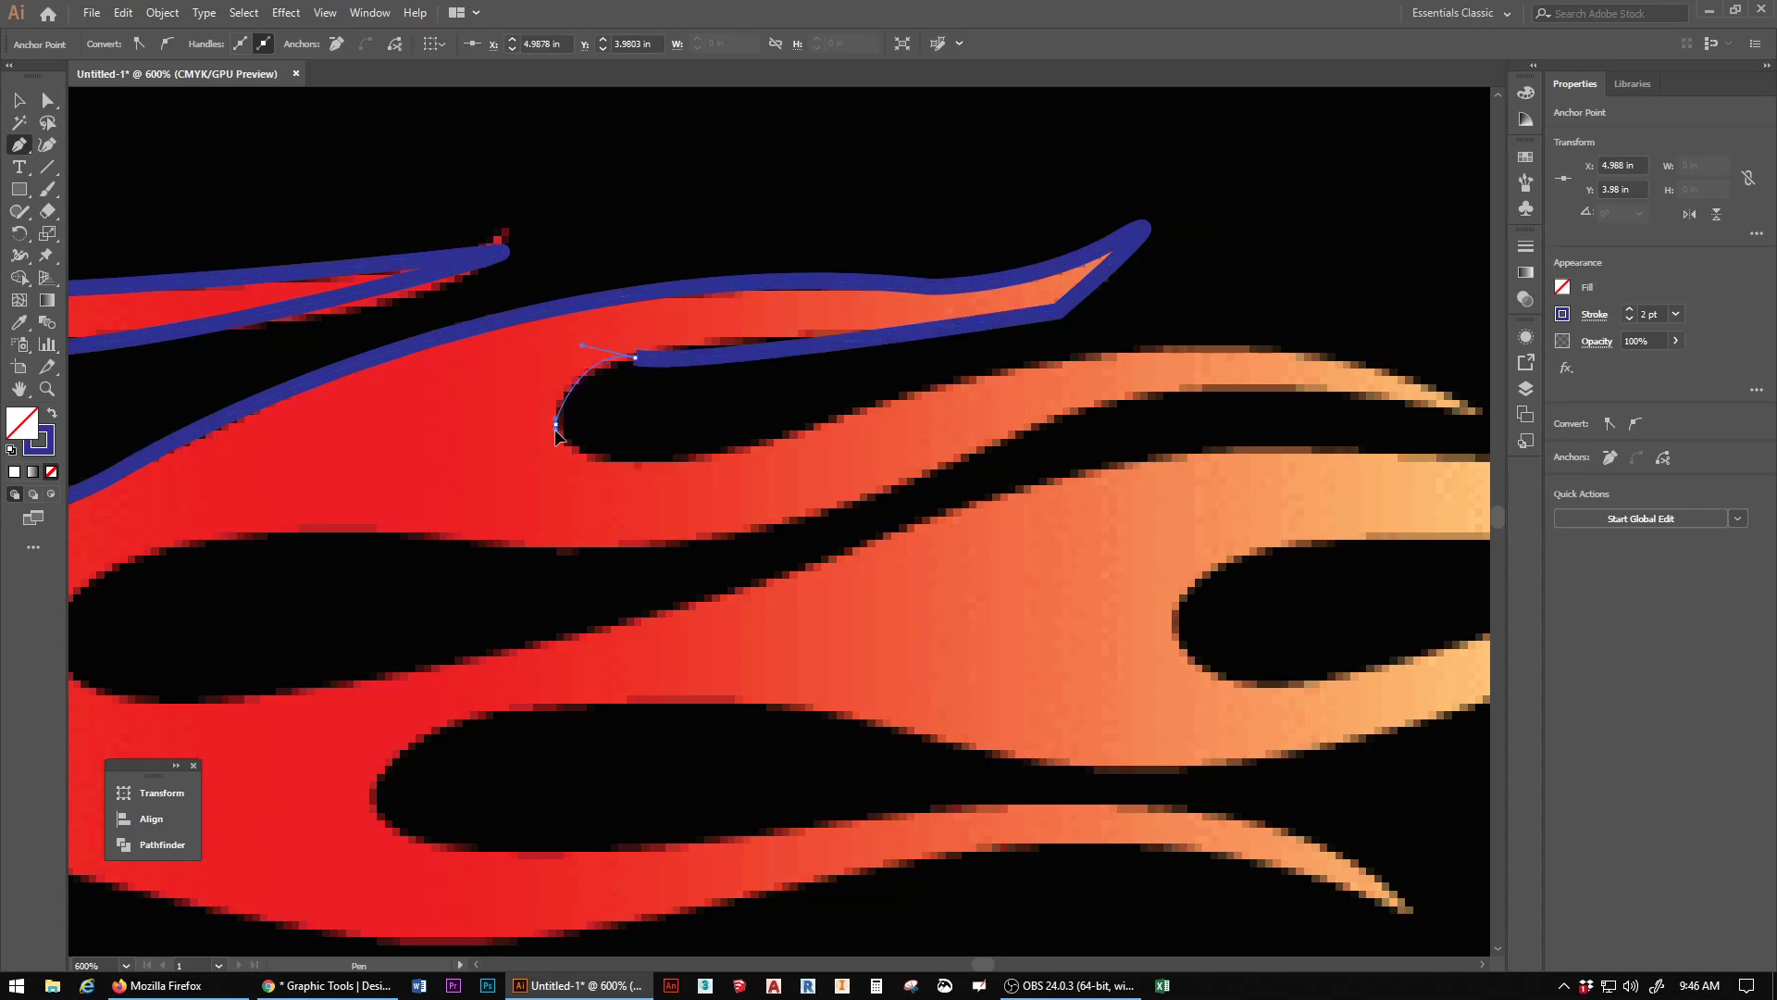
{"action": "left_click_drag", "start_coordinate": [562, 443], "coordinate": [639, 472]}
{"action": "left_click_drag", "start_coordinate": [766, 451], "coordinate": [811, 441]}
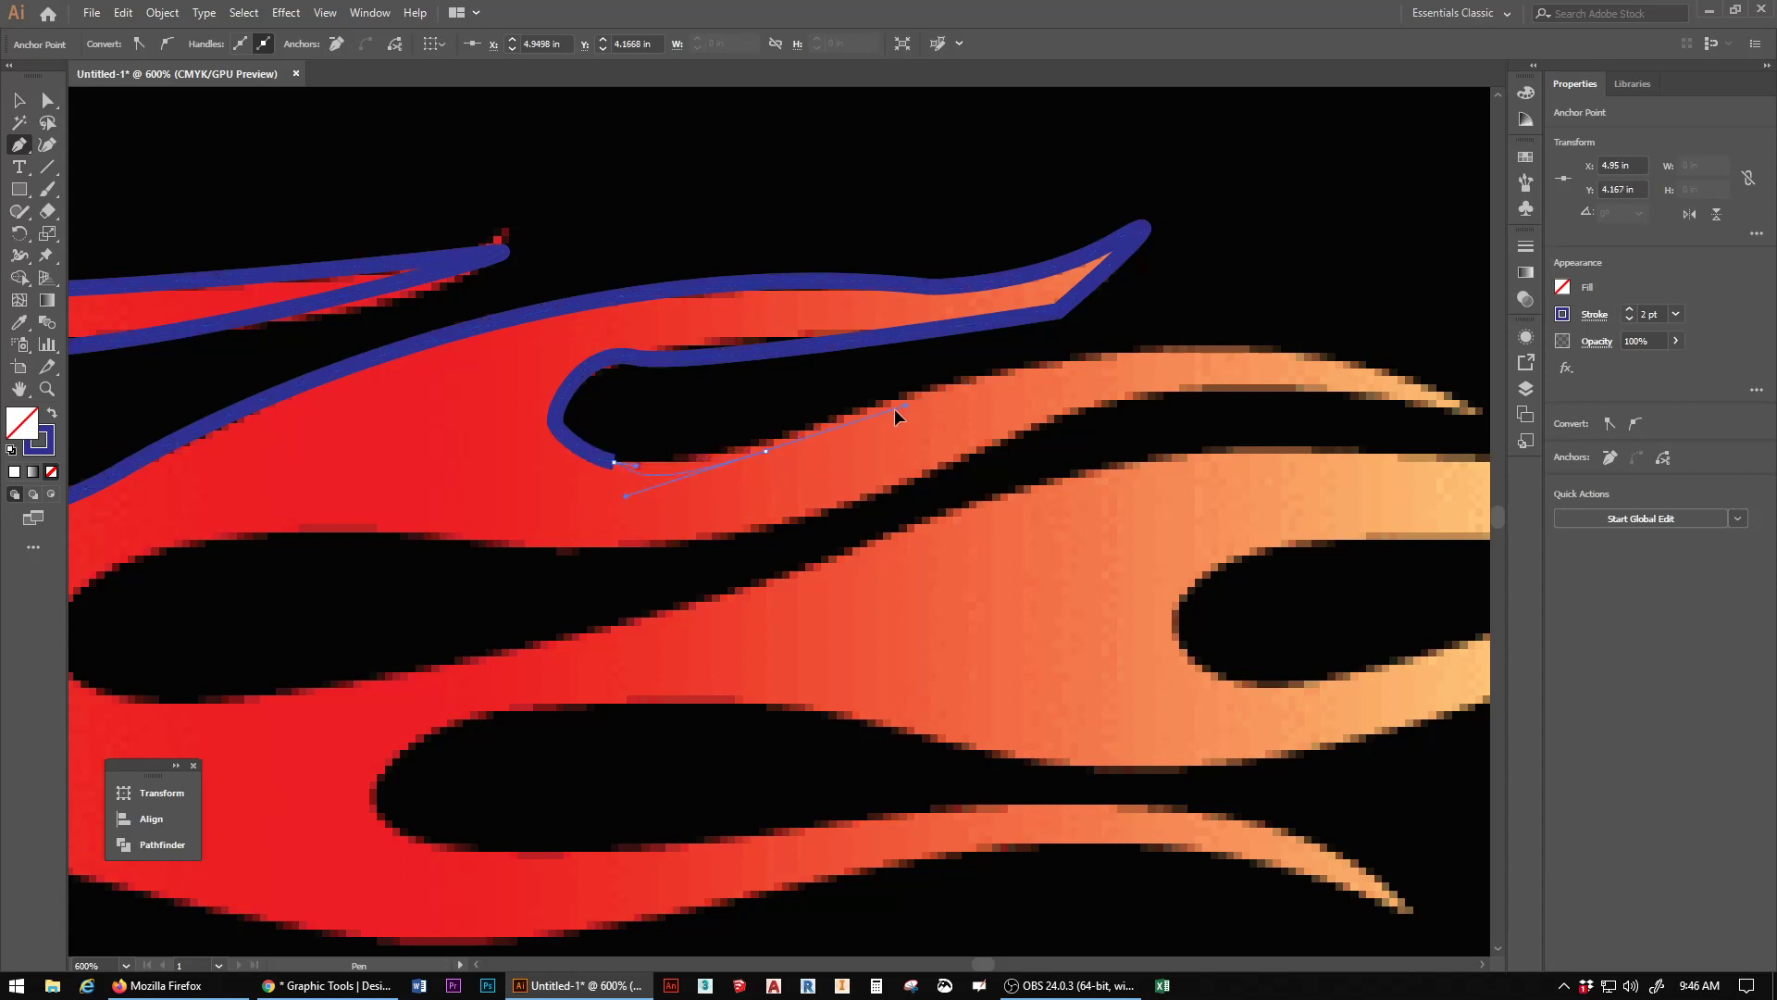
{"action": "left_click_drag", "start_coordinate": [827, 420], "coordinate": [810, 442]}
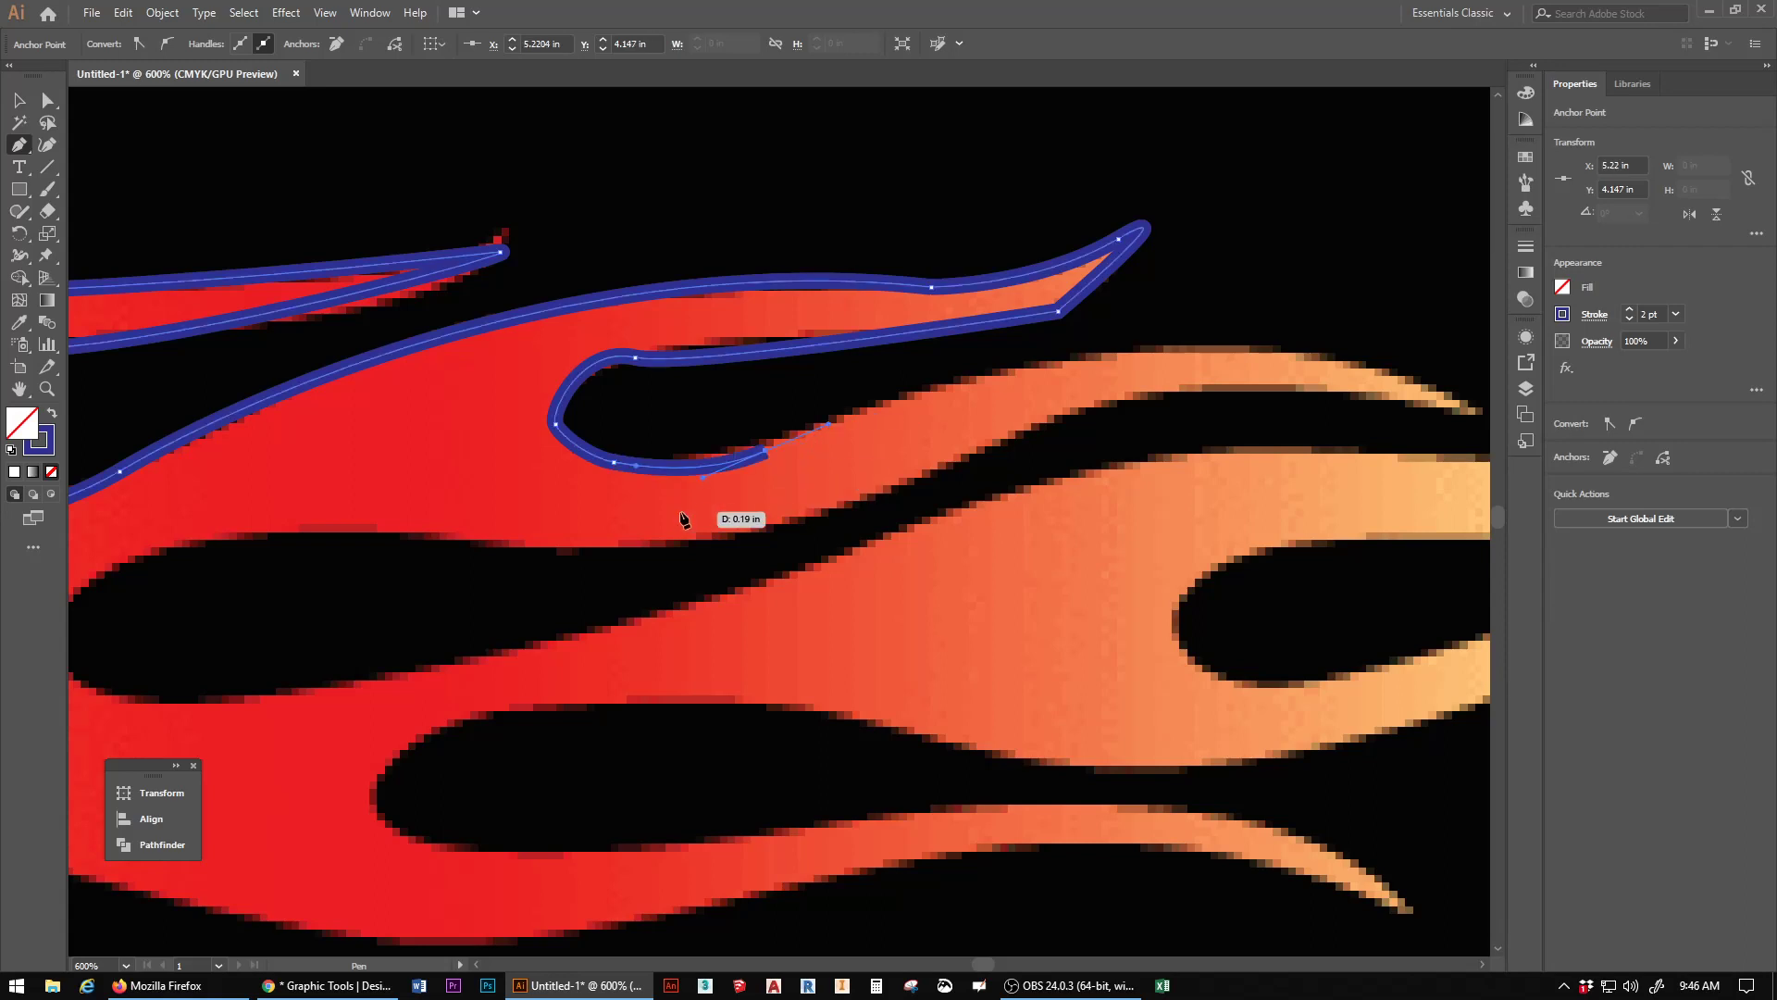
Step: Start a separate Pen path at the flame's lower-left corner and trace the yellow lower edge with short straight segments to about X 1.58 in, Y 5.11 in
{"action": "scroll", "coordinate": [606, 569], "scroll_direction": "down", "scroll_amount": 5}
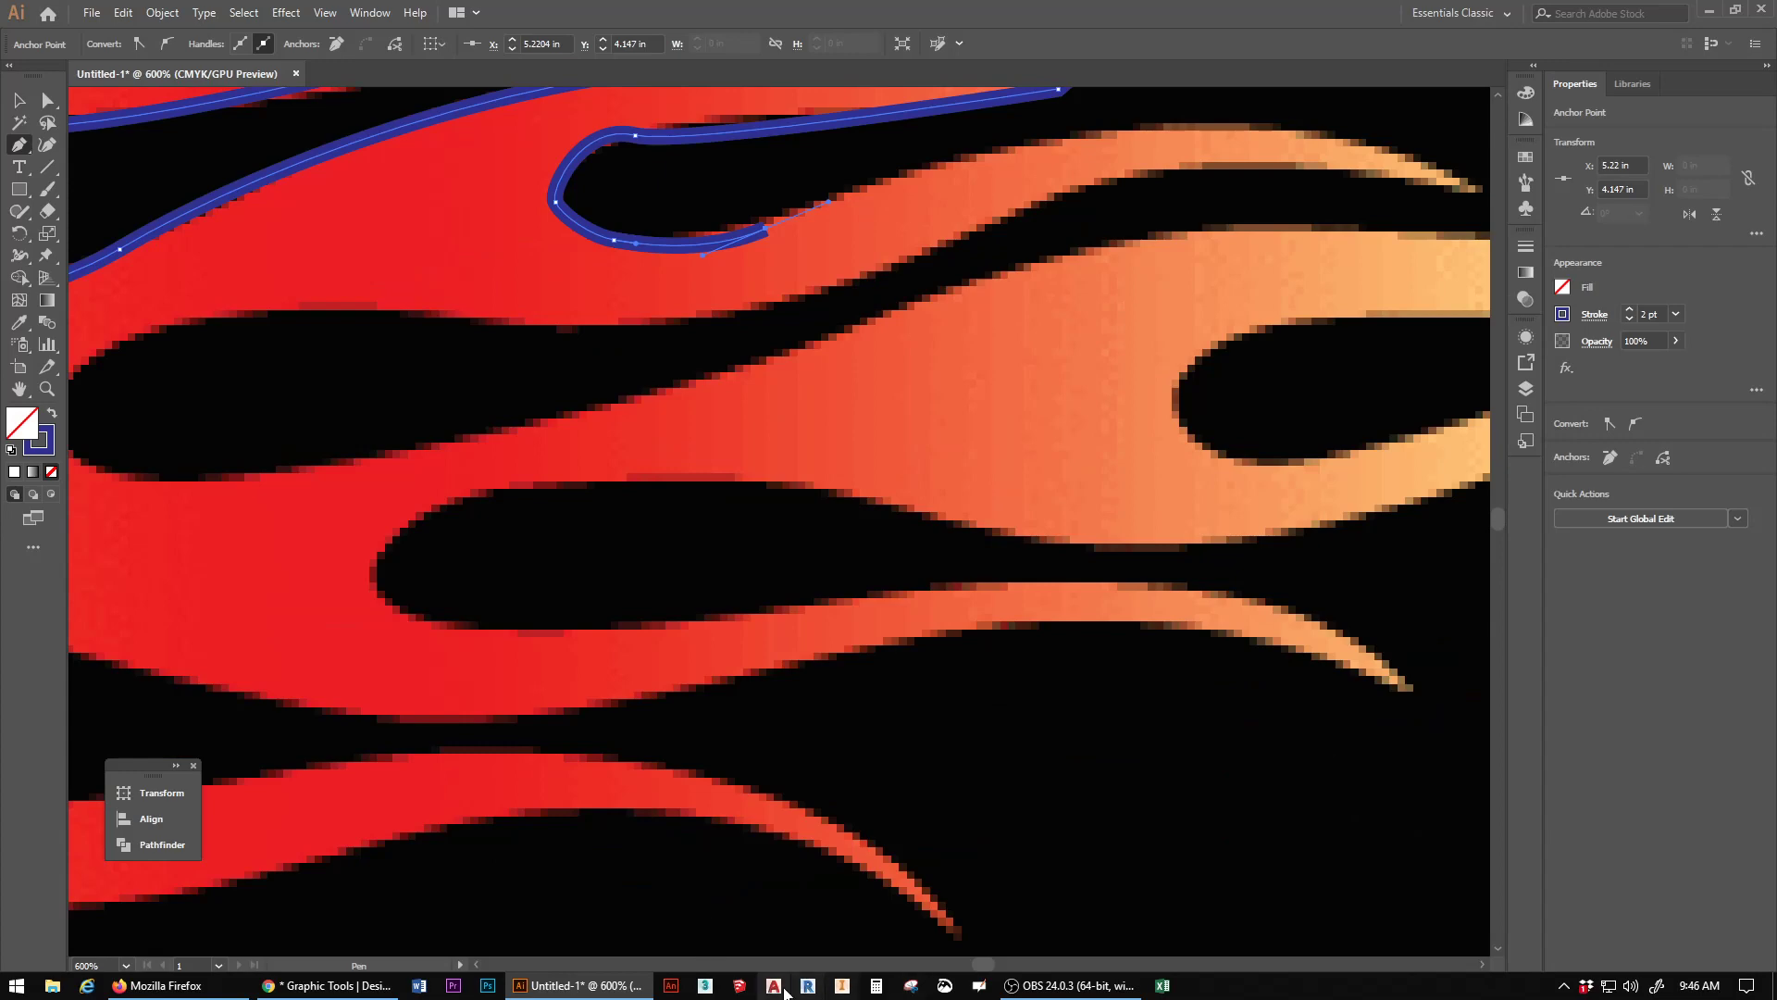
{"action": "left_click_drag", "start_coordinate": [980, 965], "coordinate": [963, 964]}
{"action": "scroll", "coordinate": [278, 597], "scroll_direction": "down", "scroll_amount": 1}
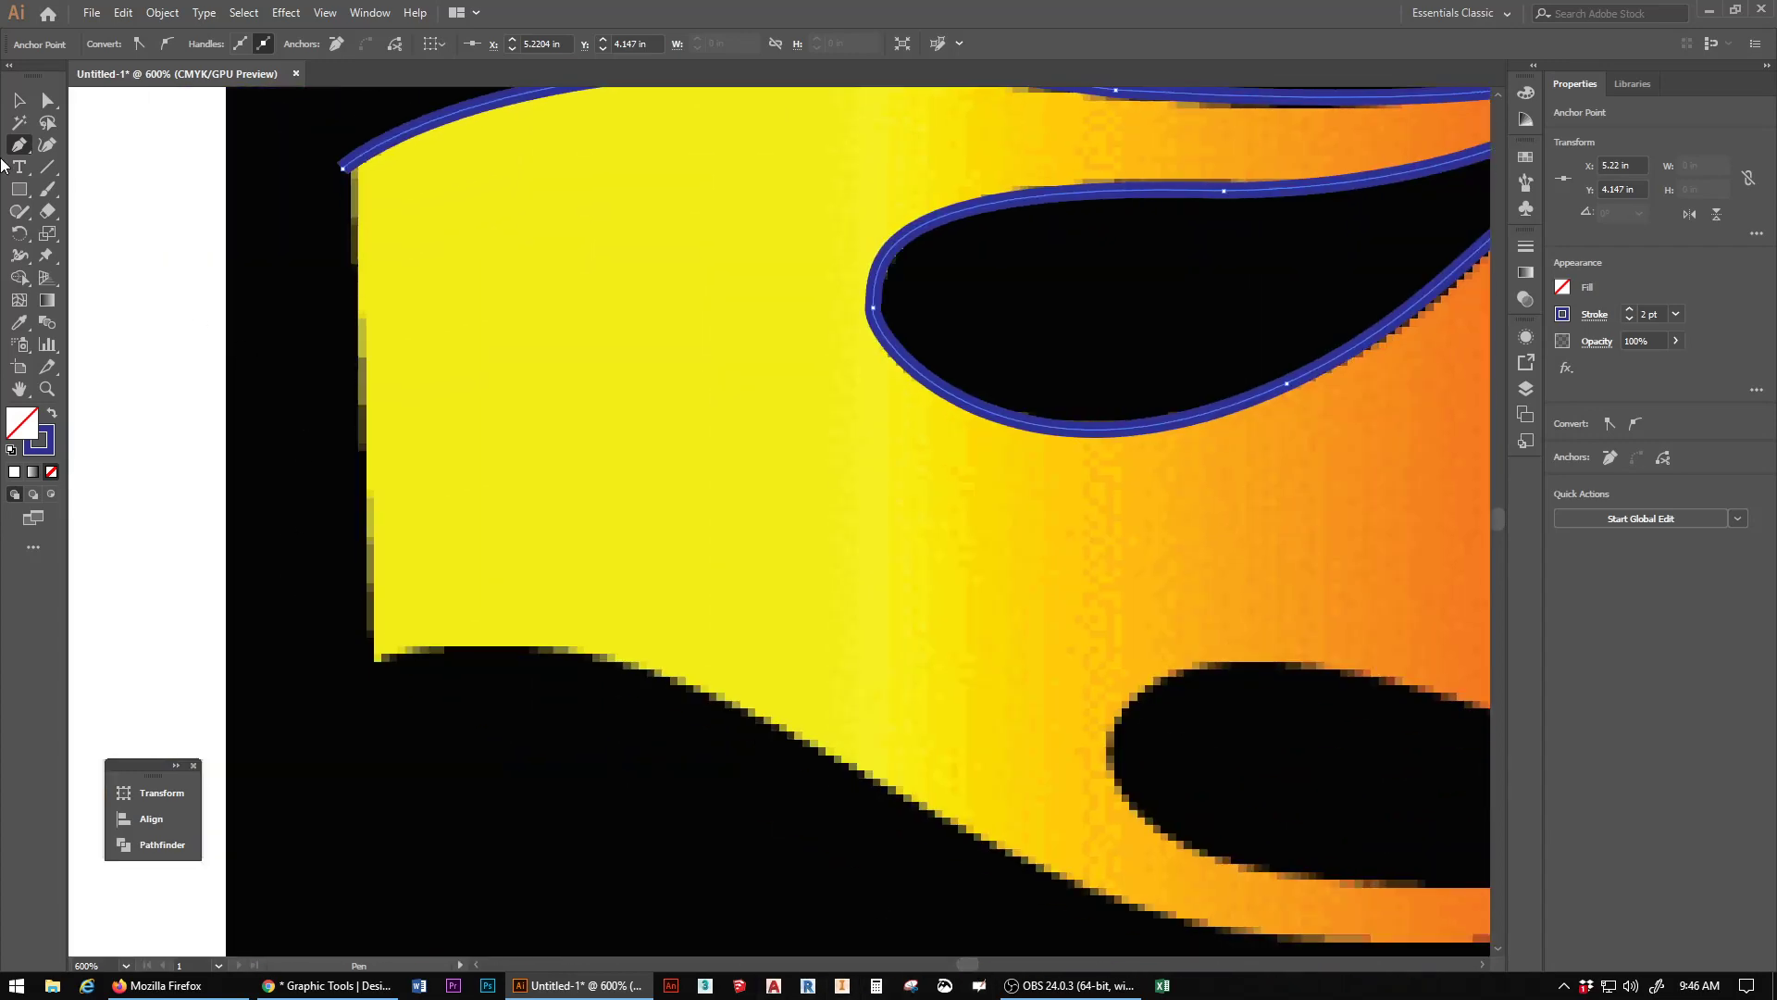
{"action": "left_click", "coordinate": [374, 661]}
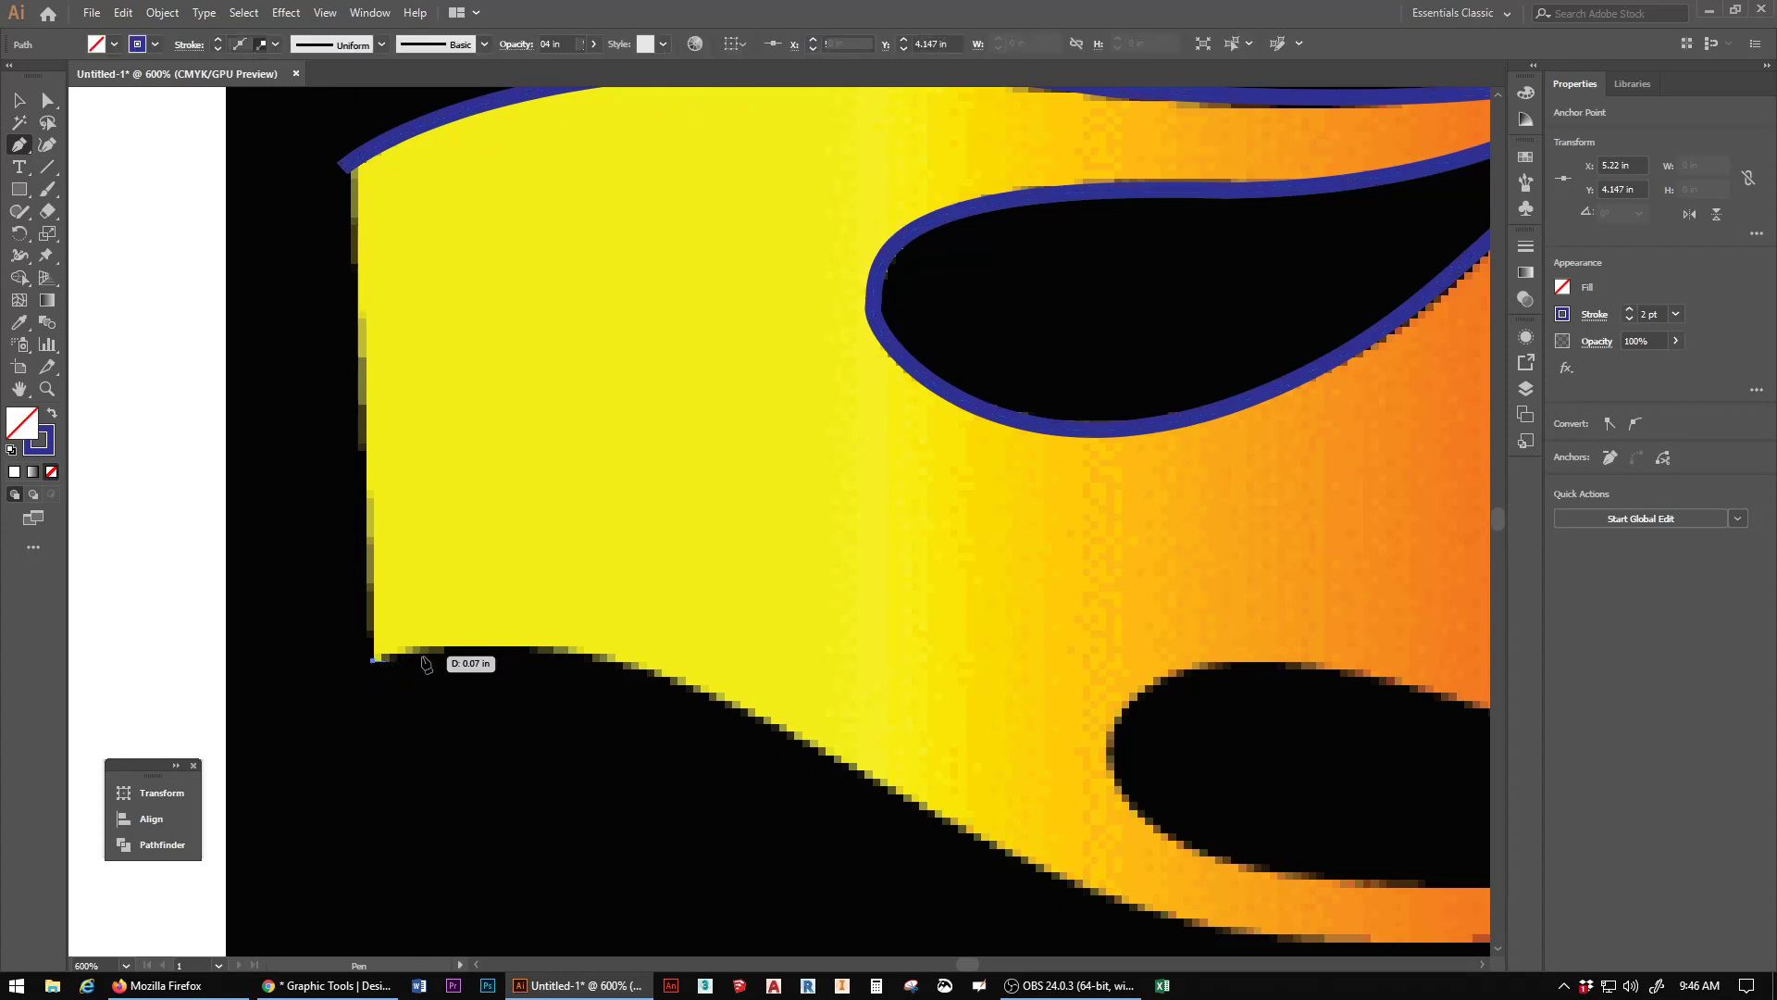
{"action": "left_click_drag", "start_coordinate": [442, 648], "coordinate": [643, 676]}
{"action": "left_click", "coordinate": [645, 669]}
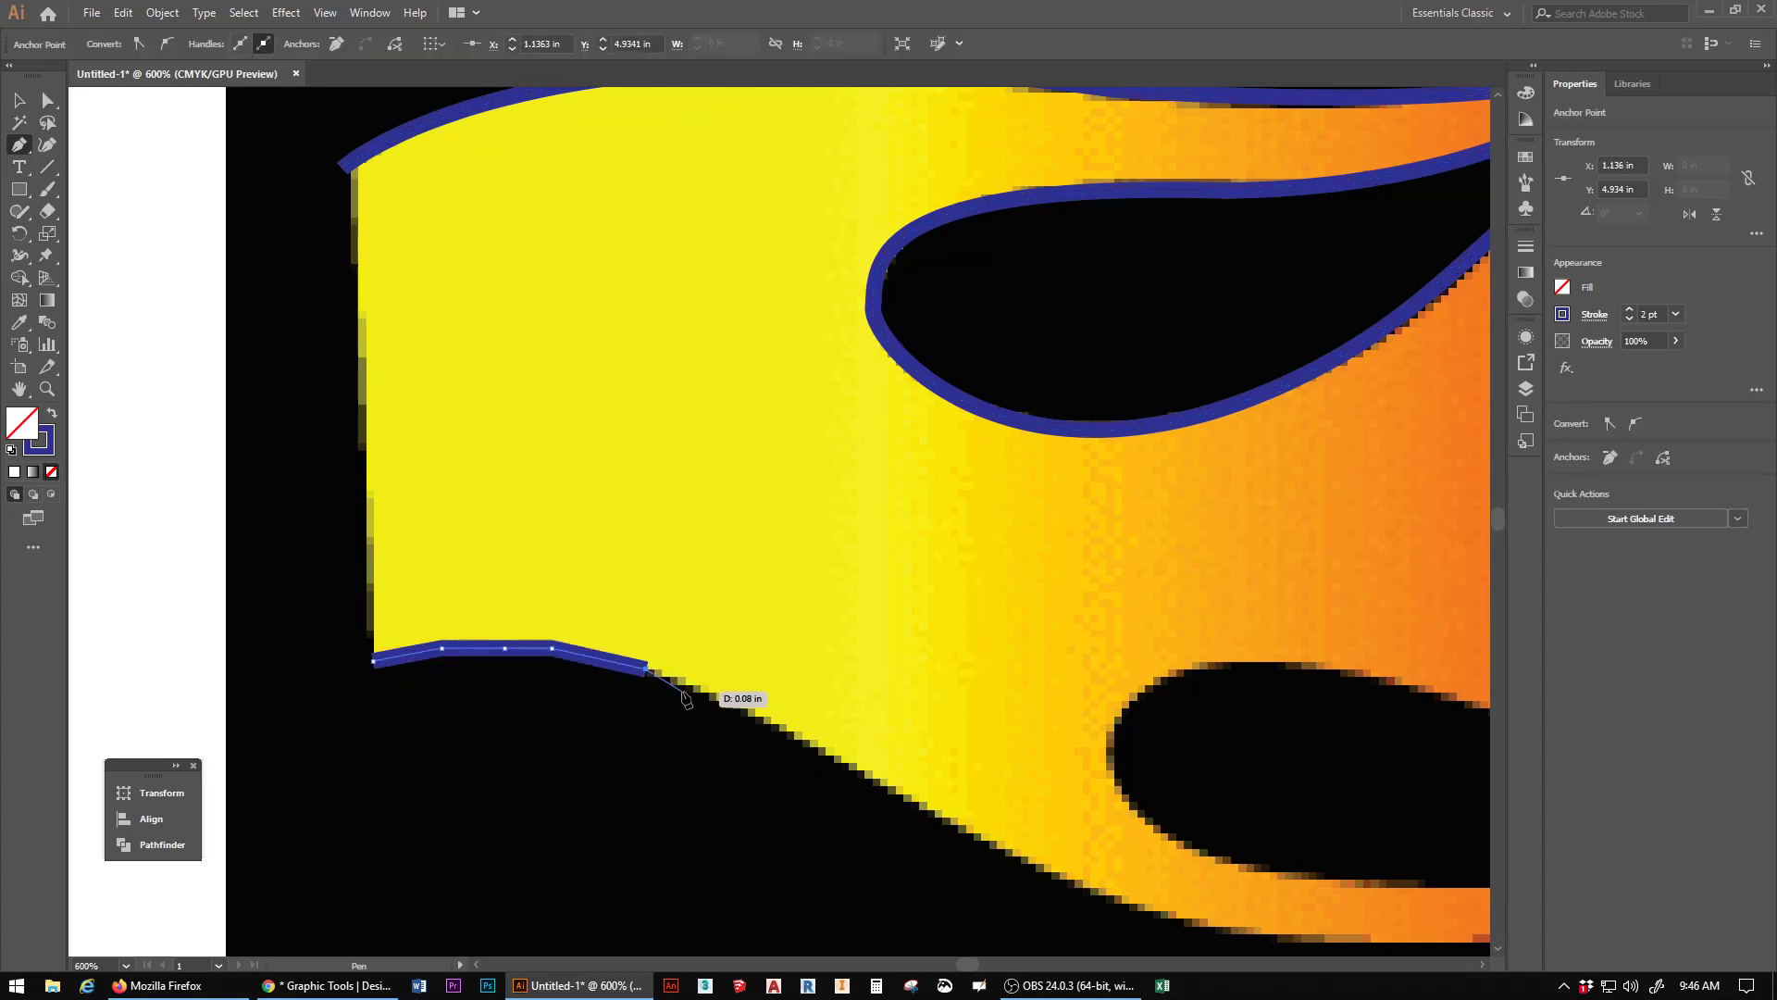
{"action": "left_click", "coordinate": [716, 702]}
{"action": "left_click", "coordinate": [802, 747]}
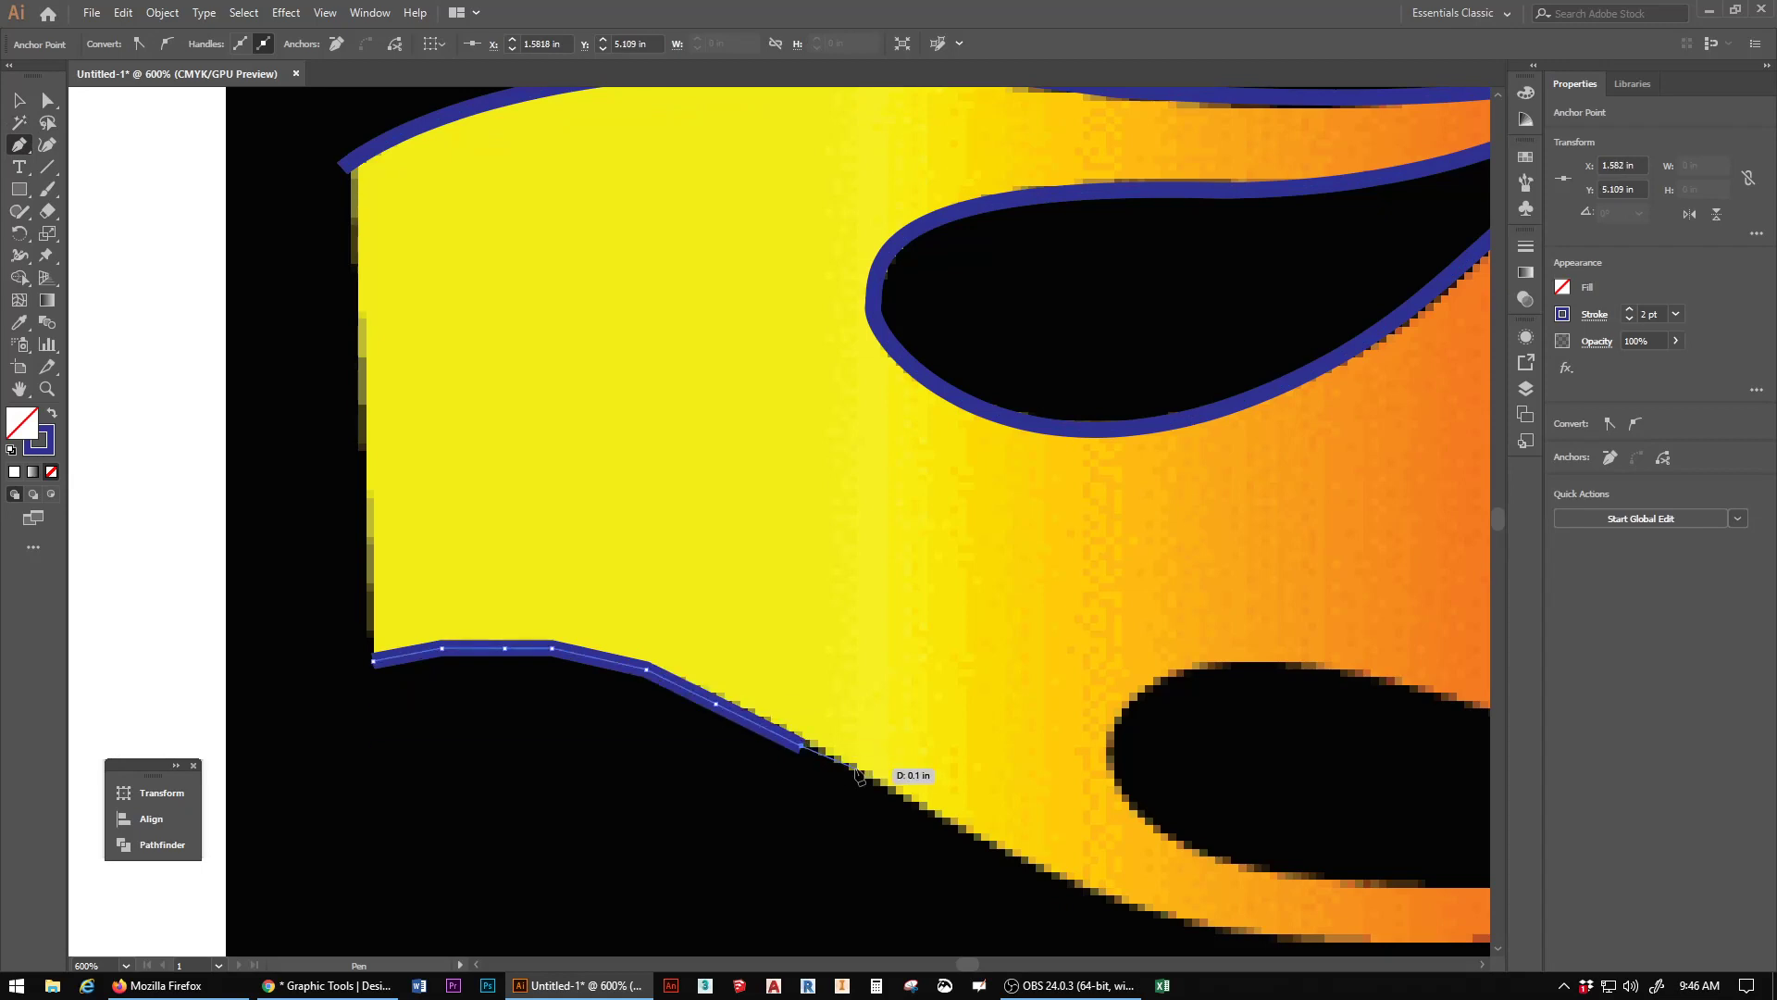
Step: Extend the lower-edge path with more short straight segments to about X 2.84 in, Y 5.46 in, and end it there
{"action": "left_click", "coordinate": [861, 778]}
{"action": "left_click", "coordinate": [965, 833]}
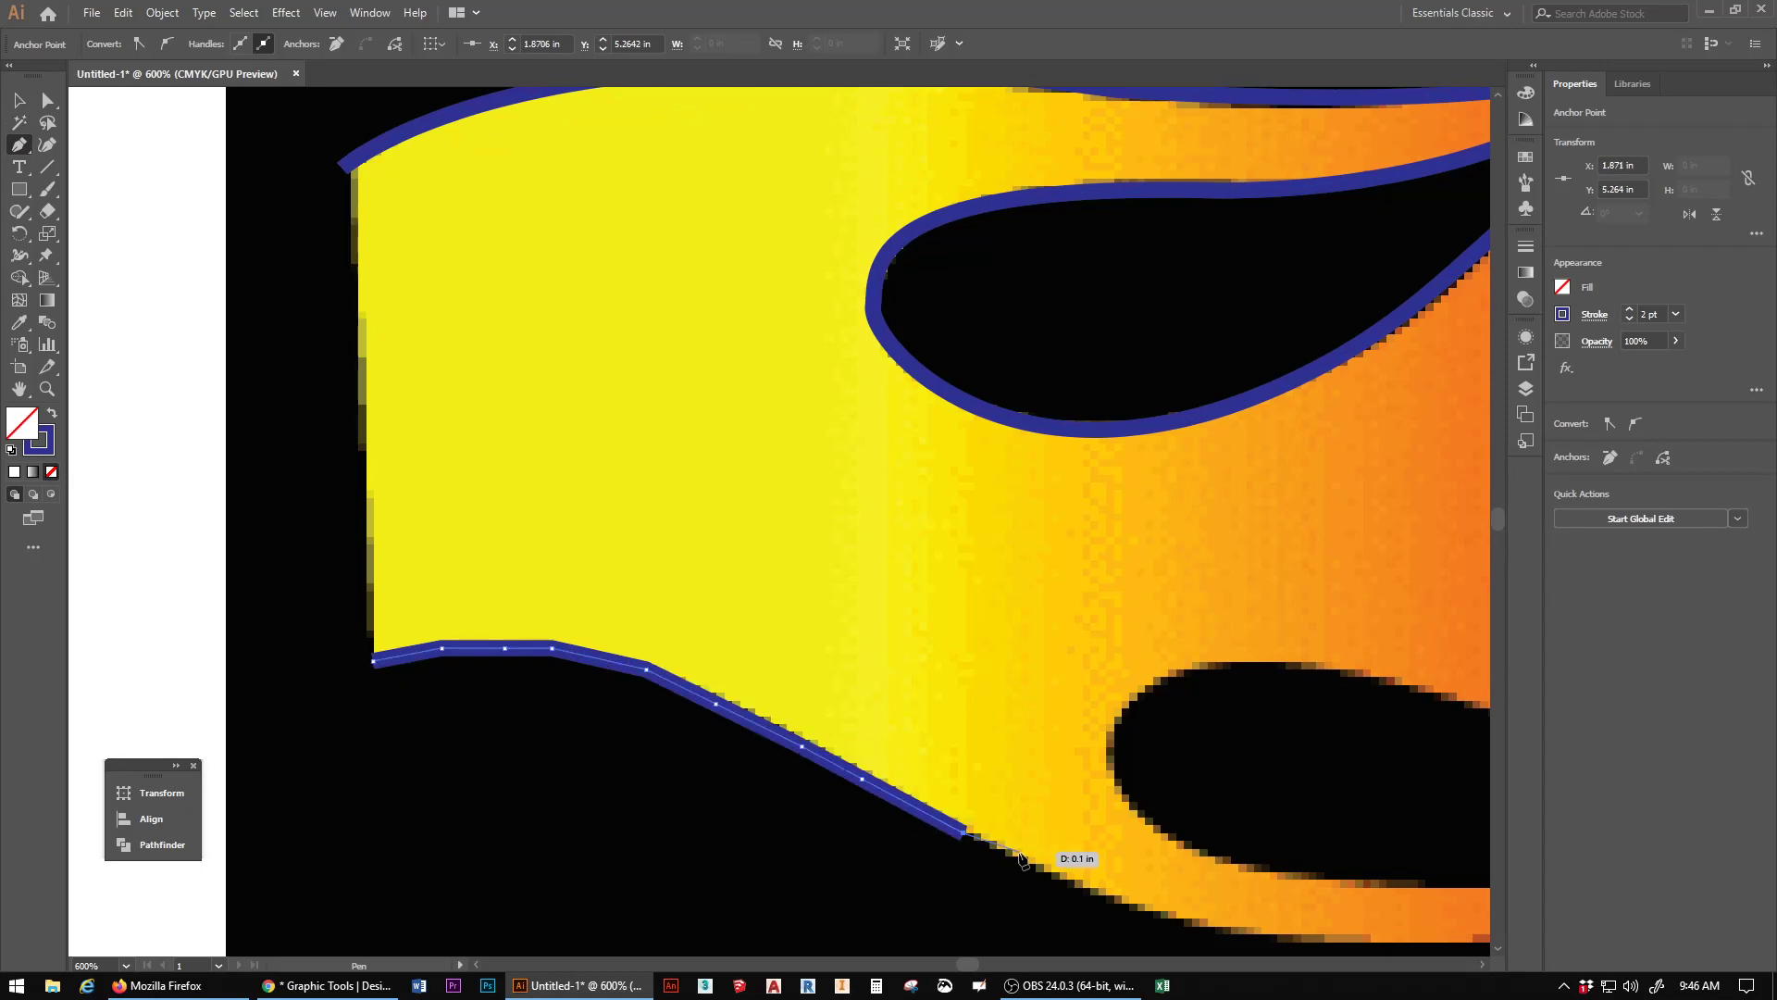
{"action": "left_click", "coordinate": [1024, 860]}
{"action": "left_click", "coordinate": [1096, 891]}
{"action": "scroll", "coordinate": [1139, 870], "scroll_direction": "down", "scroll_amount": 2}
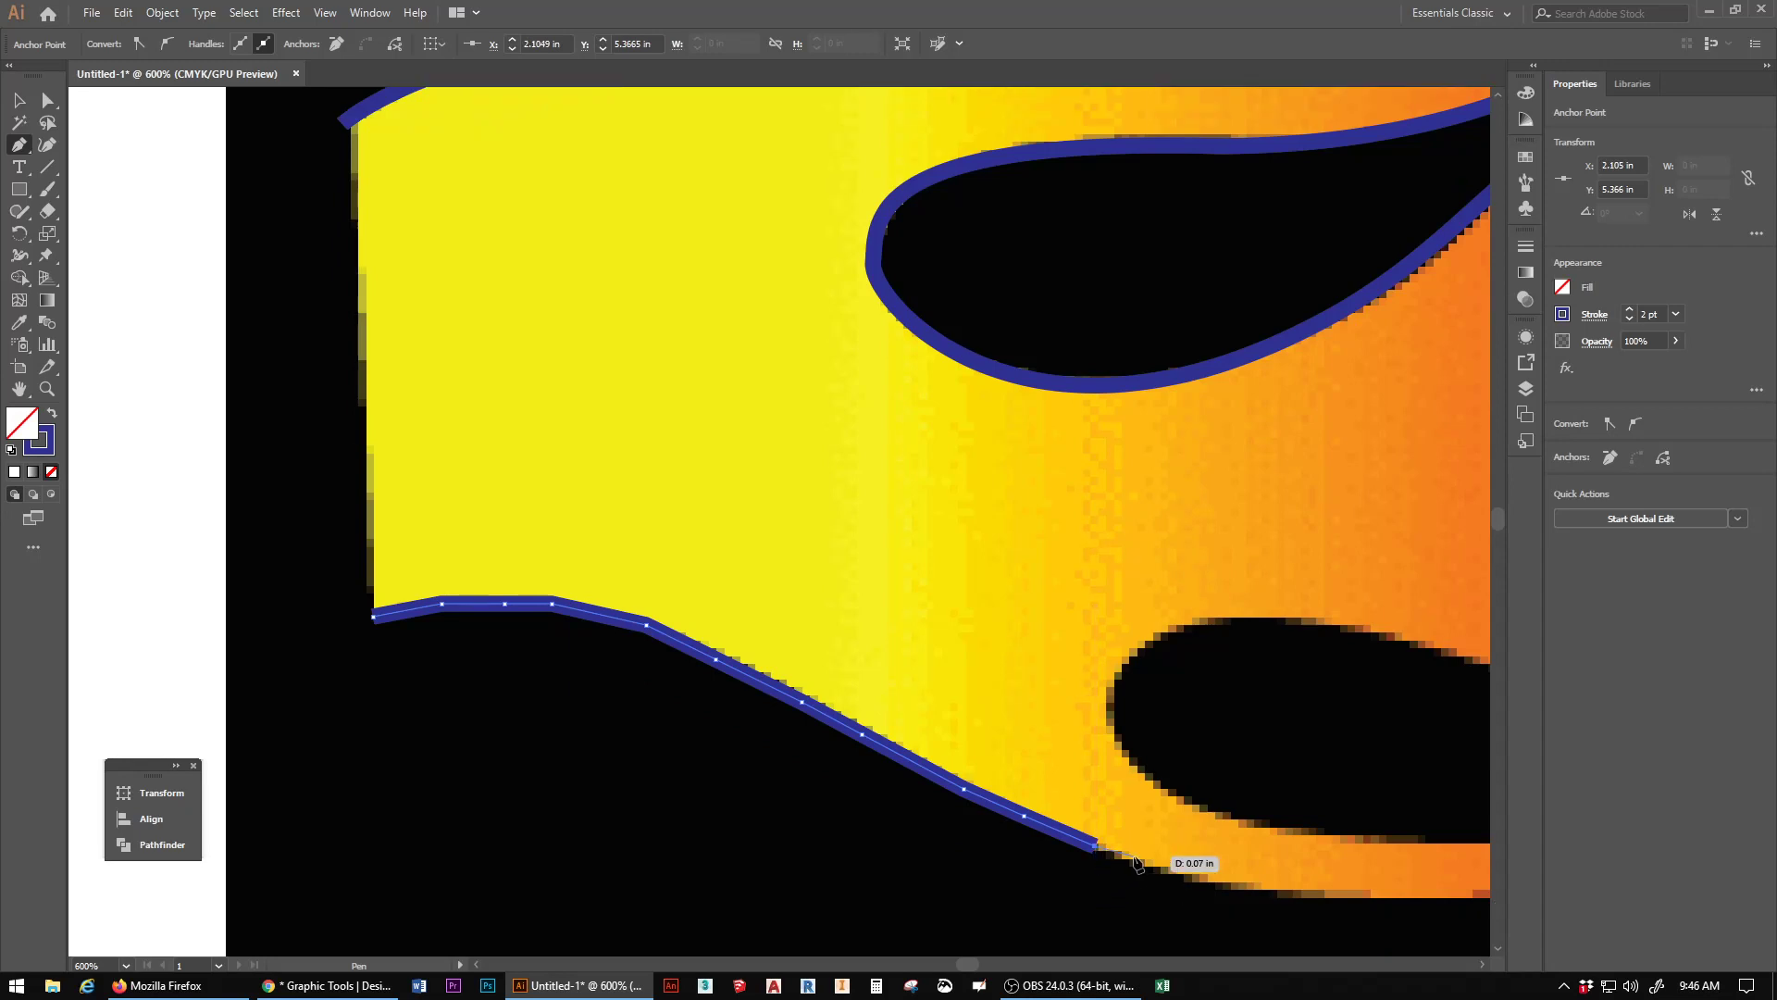
{"action": "left_click", "coordinate": [1182, 811]}
{"action": "left_click", "coordinate": [1262, 831]}
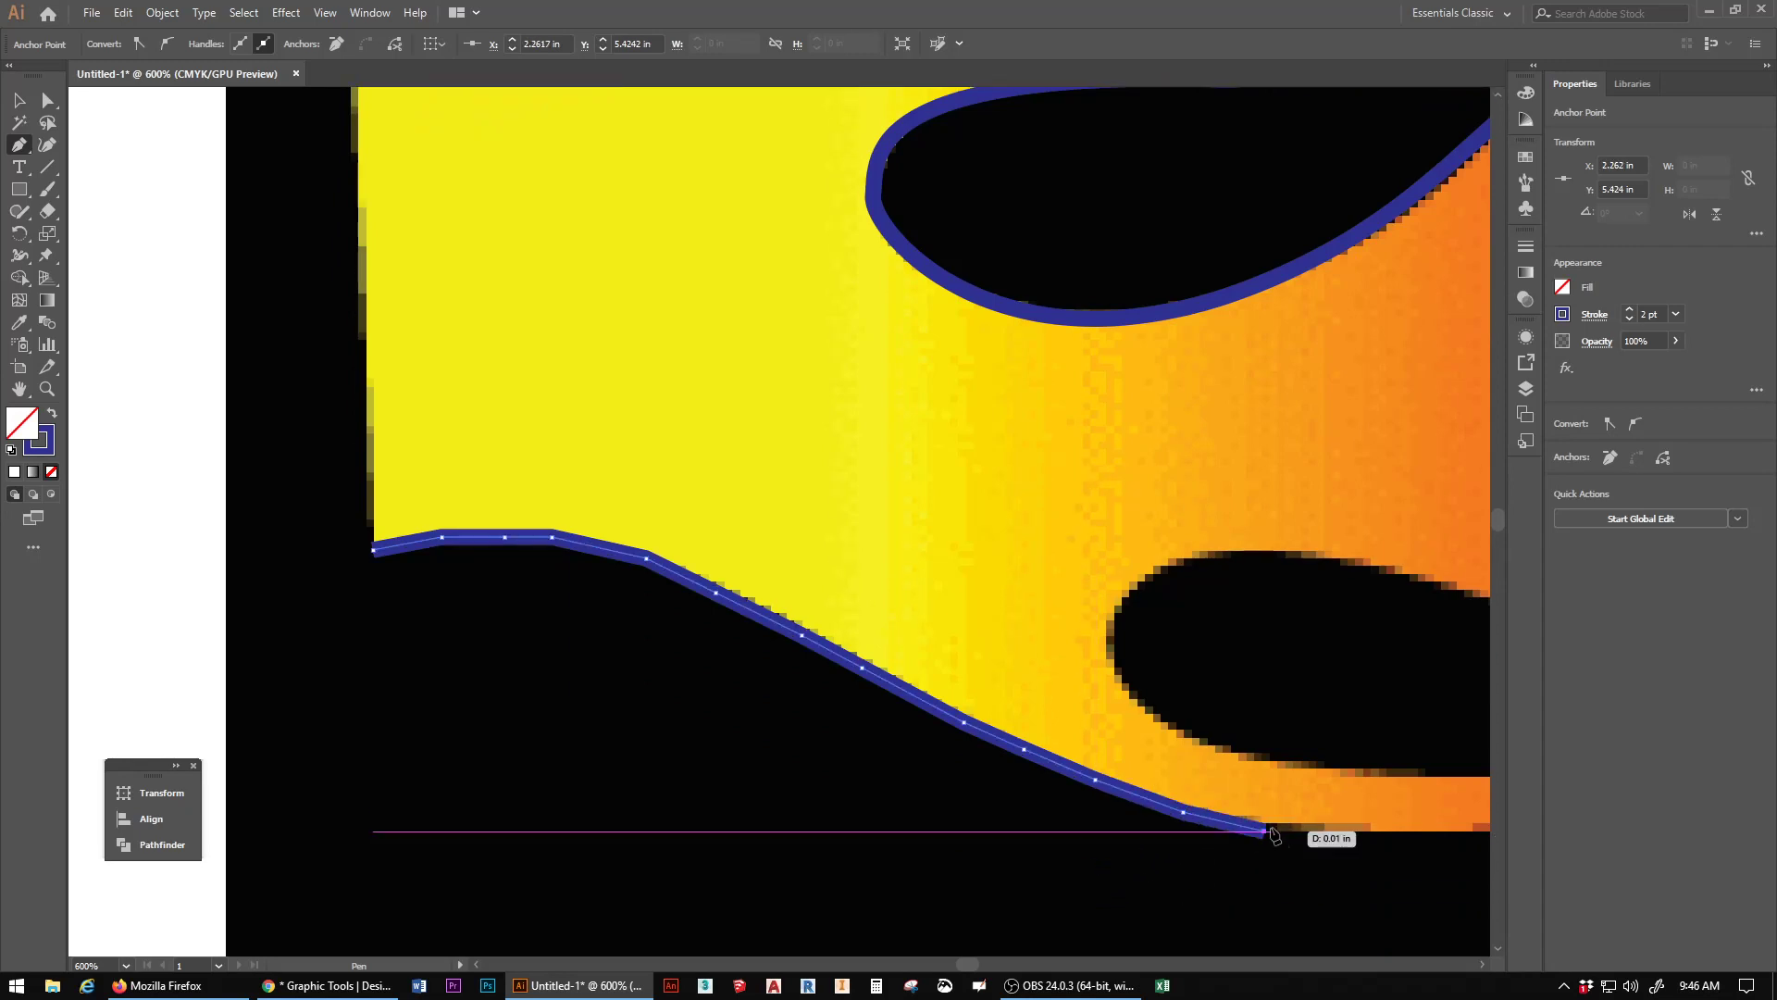
{"action": "left_click_drag", "start_coordinate": [963, 965], "coordinate": [967, 966]}
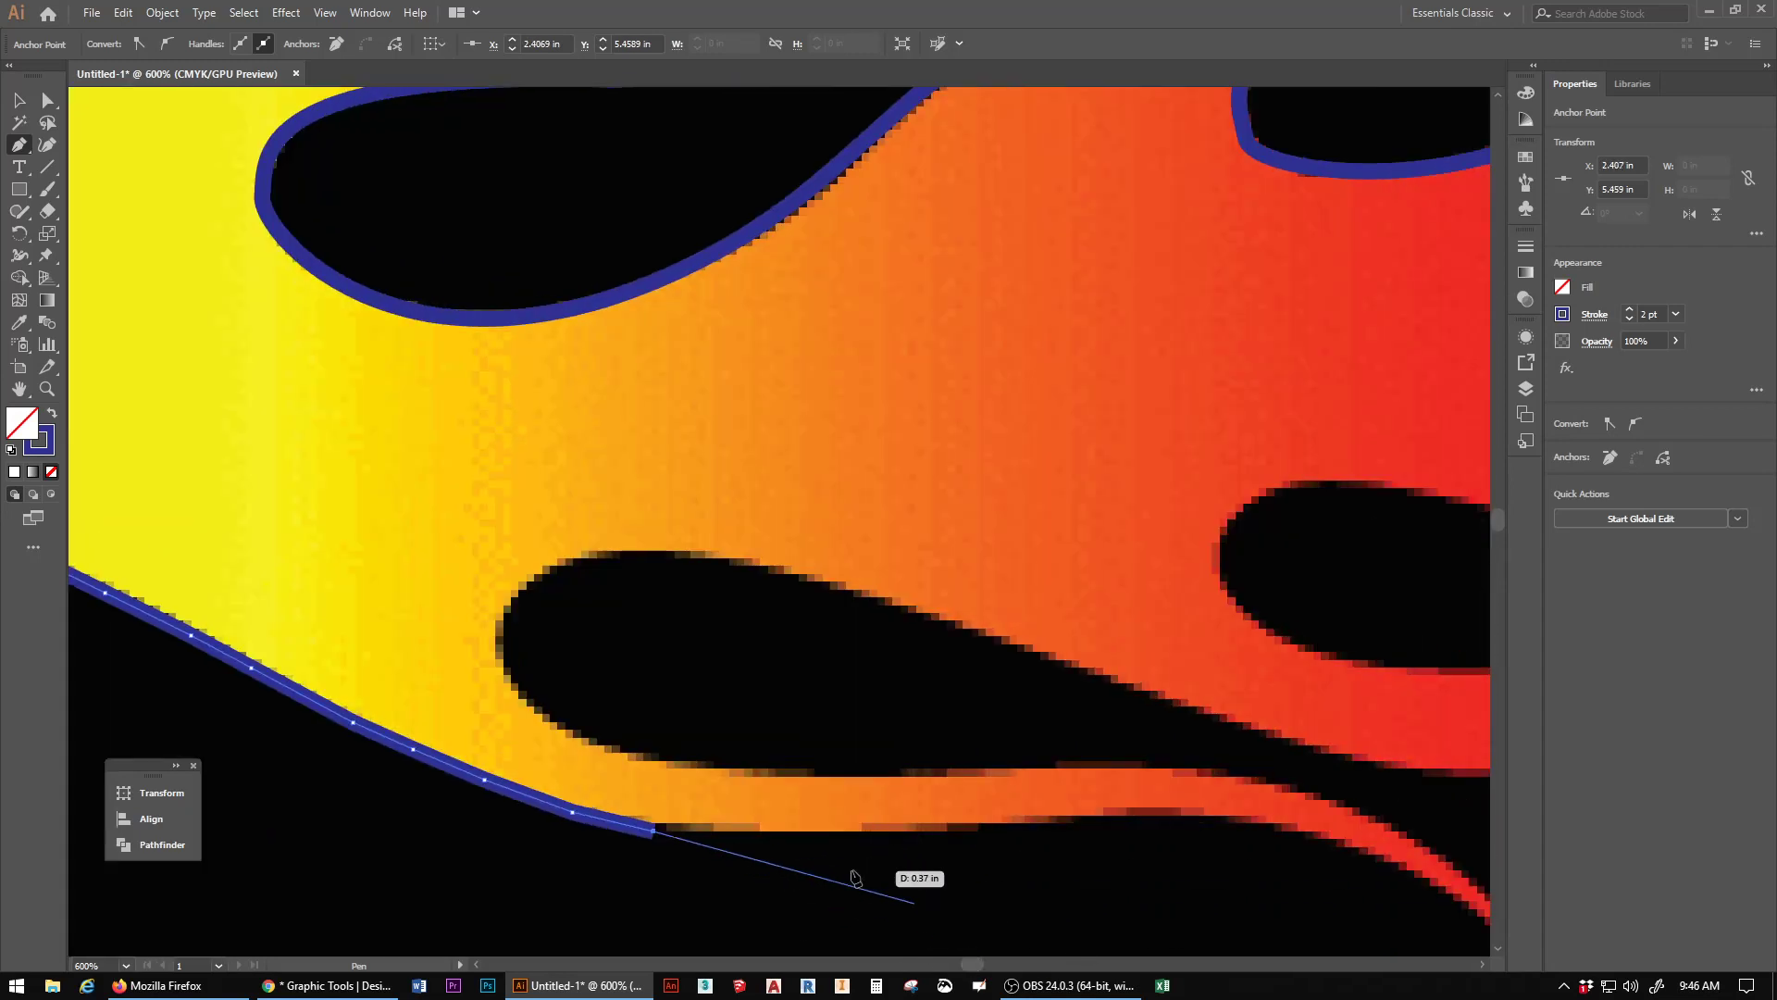
{"action": "left_click", "coordinate": [785, 831]}
{"action": "left_click", "coordinate": [896, 831]}
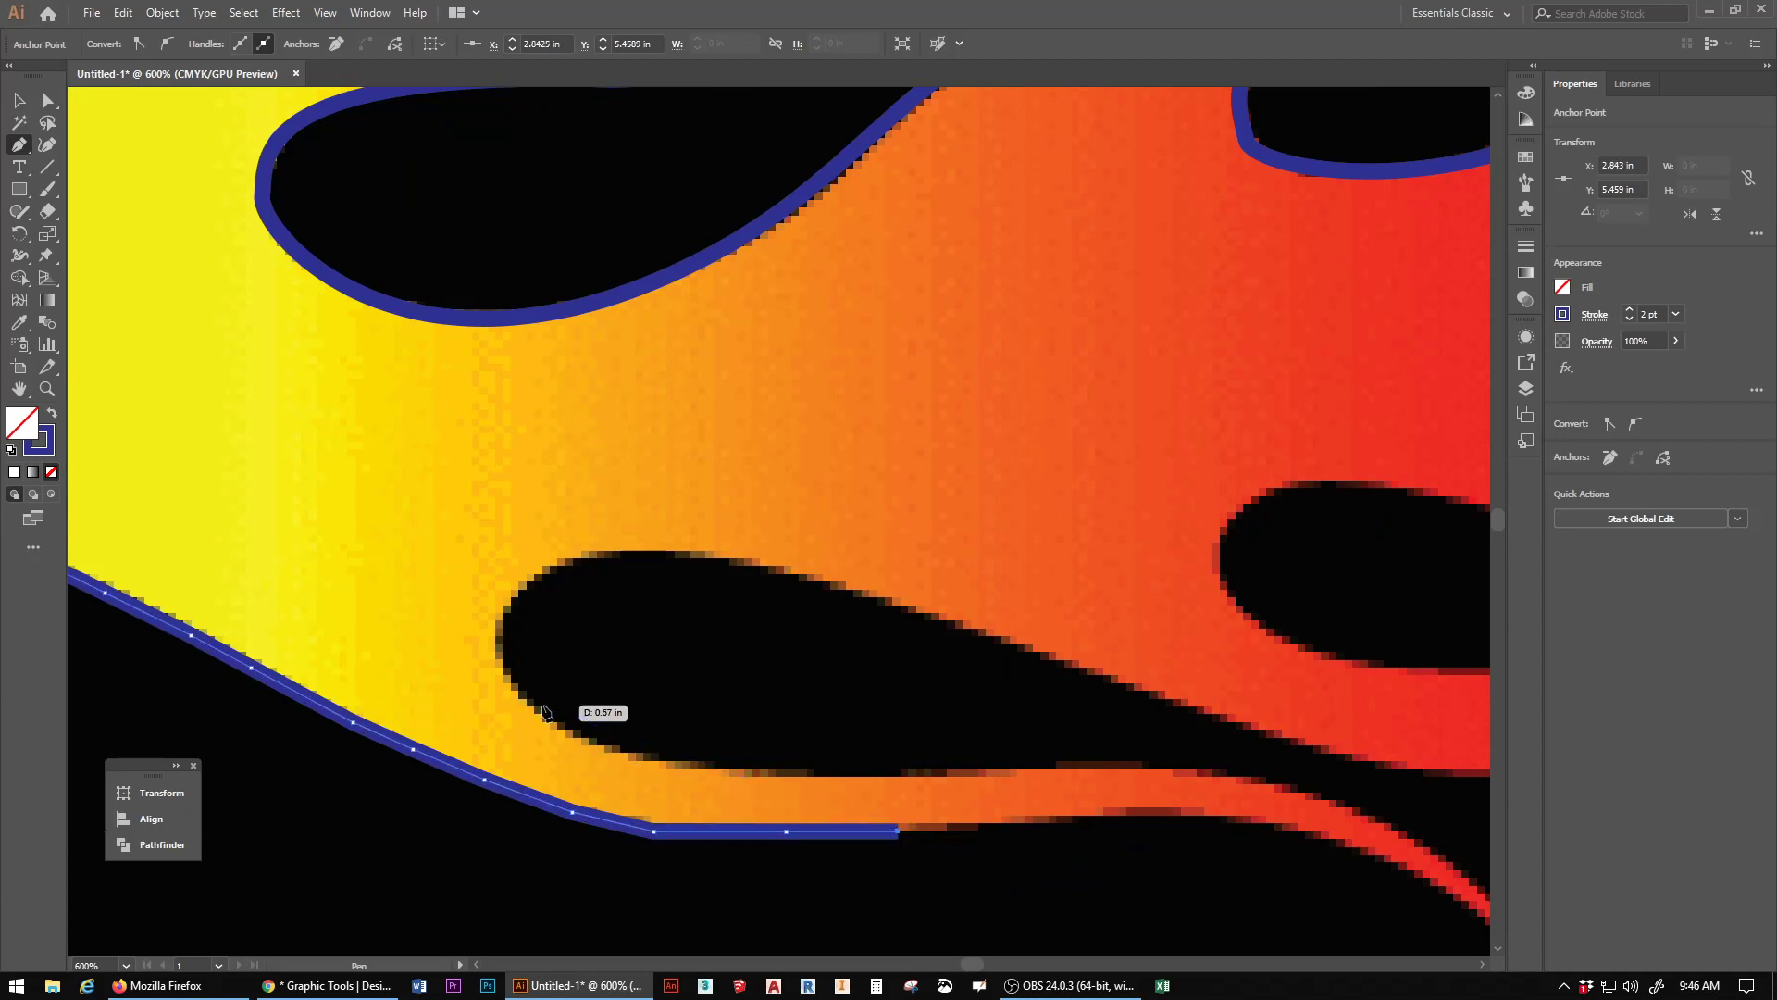
{"action": "key", "text": "Escape"}
Step: Compare the smooth curved outline around the first tongue with the straight-segmented lower edge up close
{"action": "scroll", "coordinate": [352, 603], "scroll_direction": "down", "scroll_amount": 2}
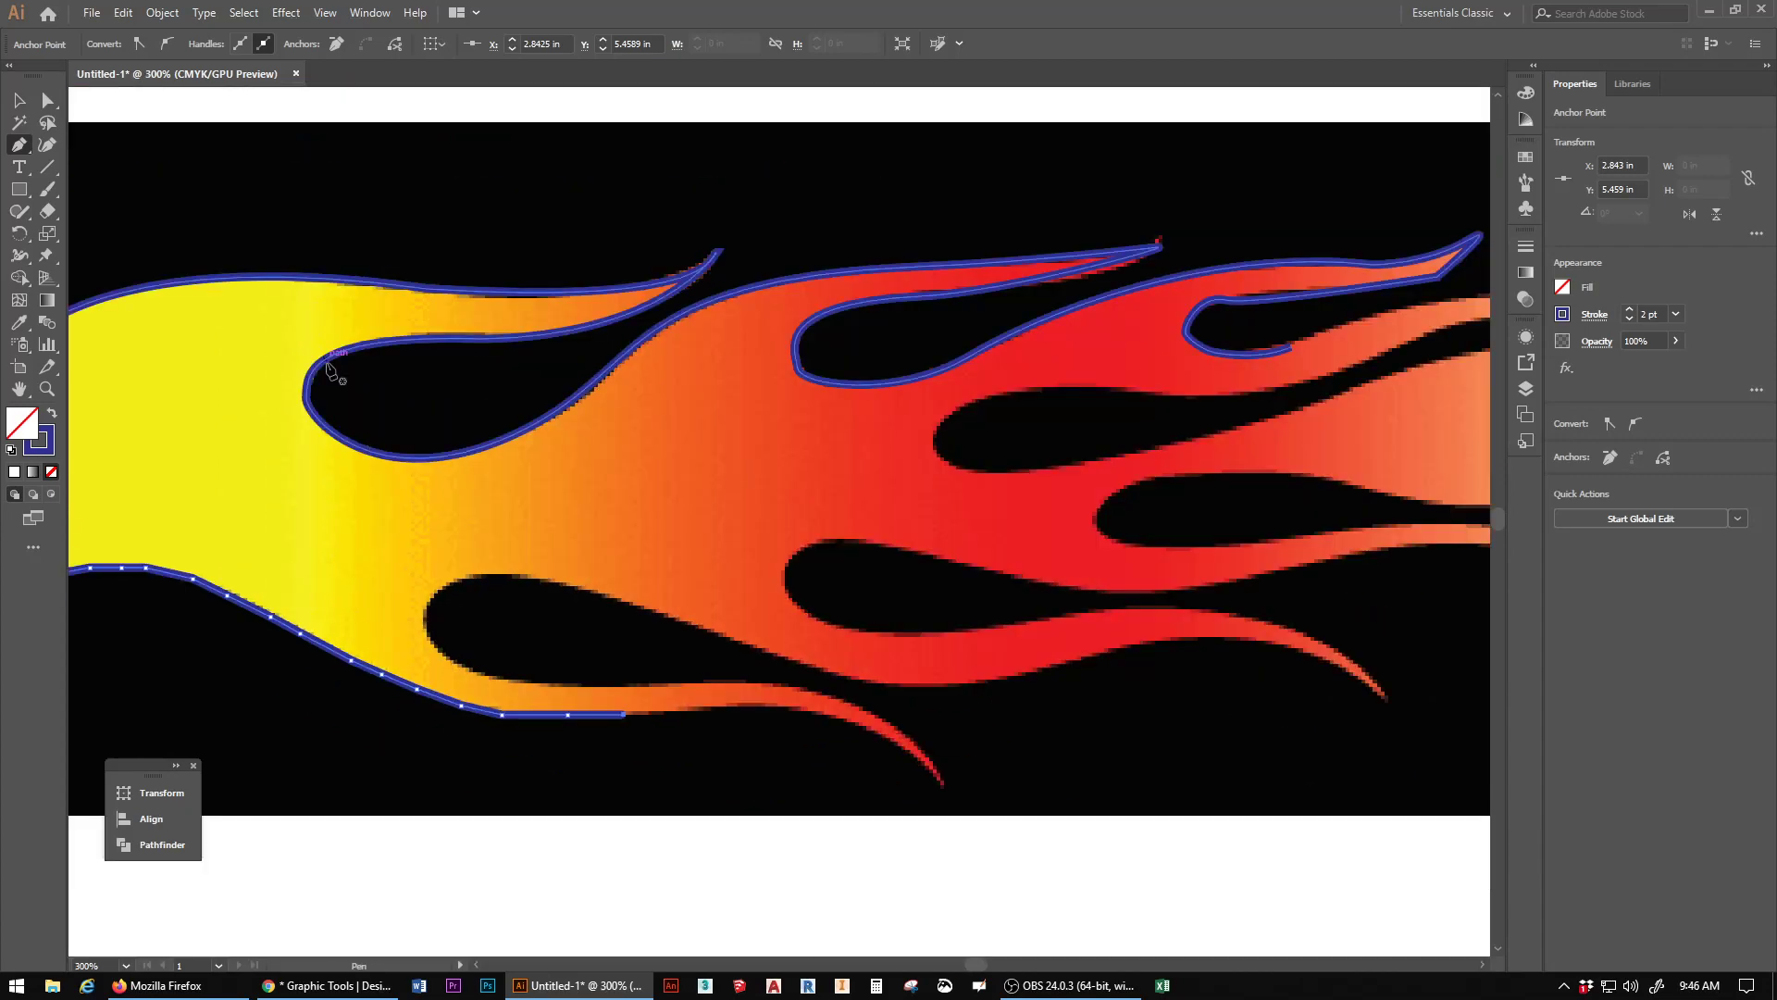
{"action": "scroll", "coordinate": [381, 290], "scroll_direction": "up", "scroll_amount": 4}
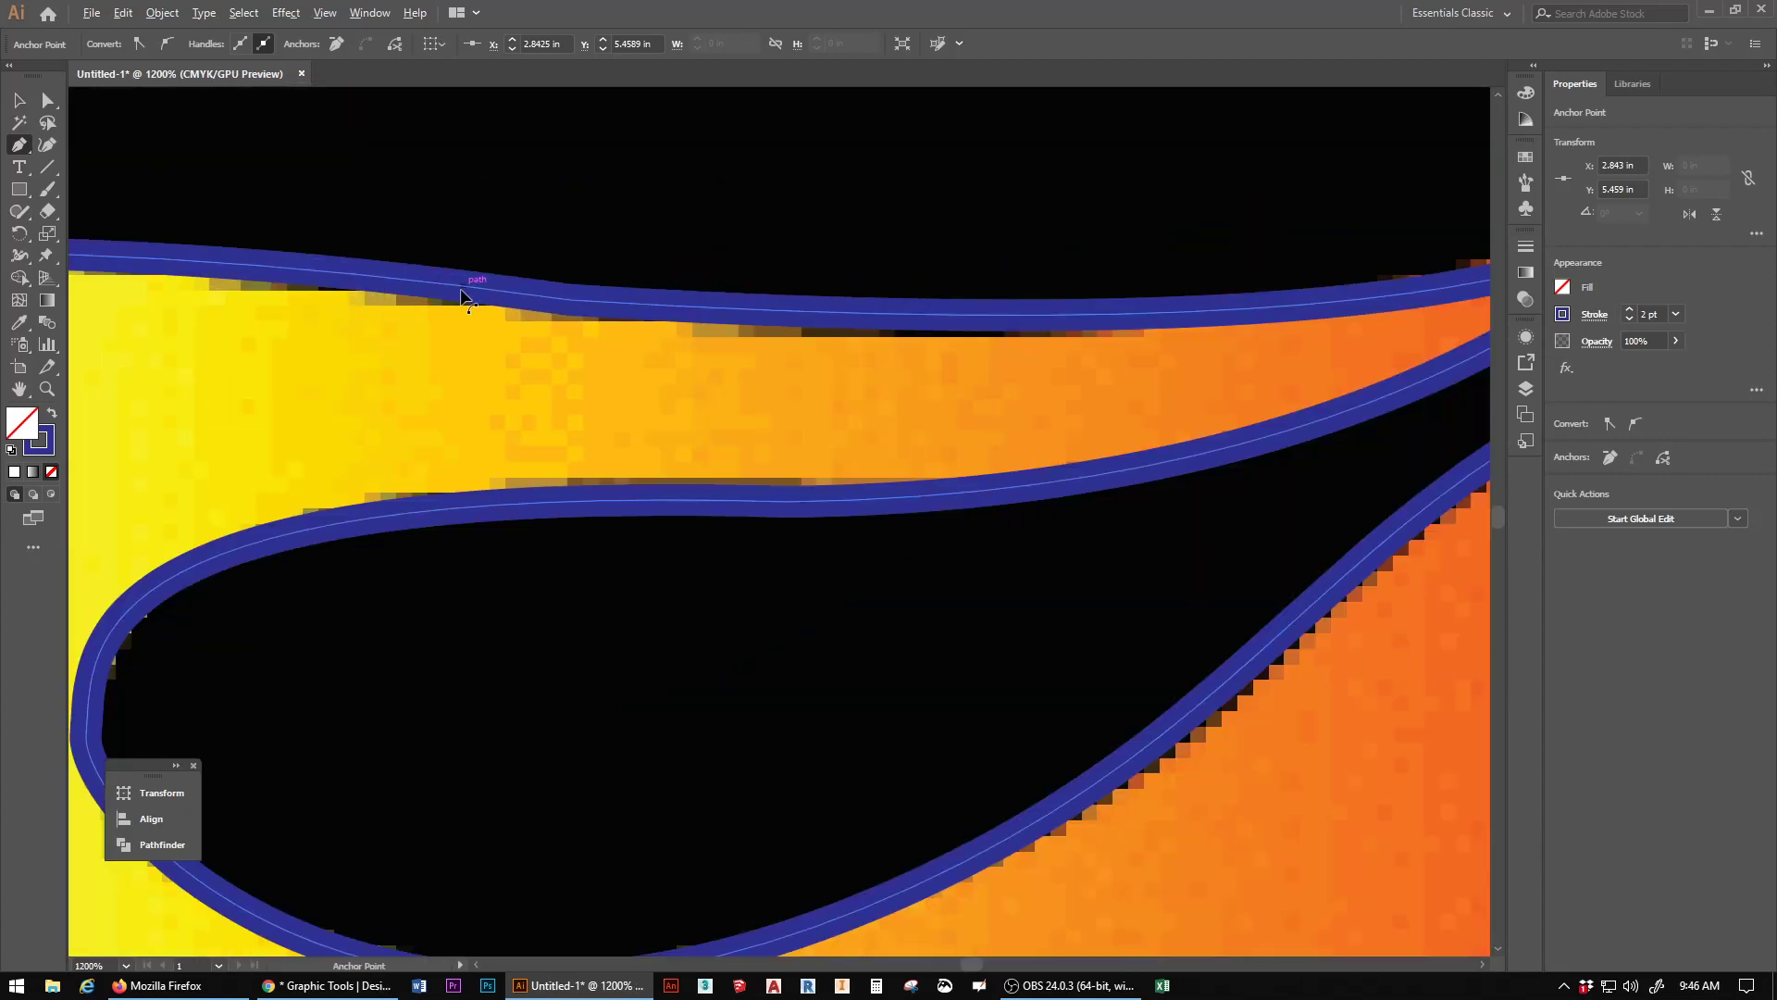
{"action": "scroll", "coordinate": [465, 299], "scroll_direction": "down", "scroll_amount": 4}
{"action": "scroll", "coordinate": [338, 642], "scroll_direction": "up", "scroll_amount": 4}
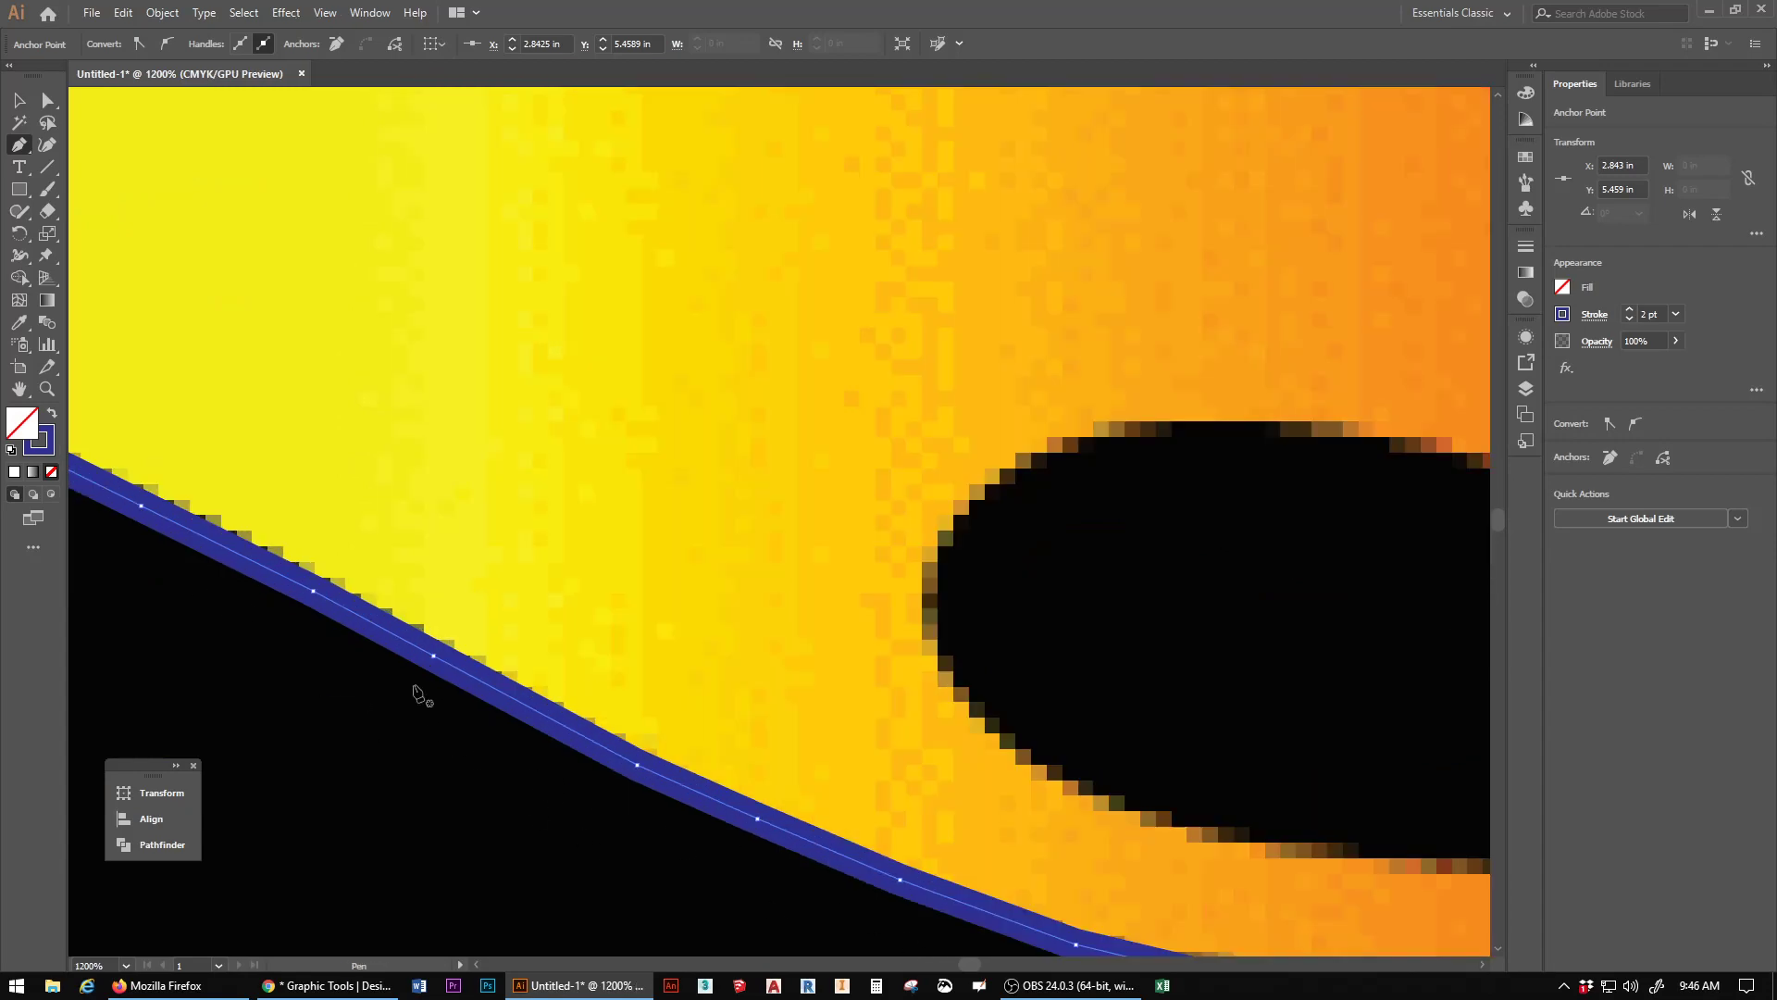
{"action": "scroll", "coordinate": [431, 655], "scroll_direction": "down", "scroll_amount": 3}
{"action": "scroll", "coordinate": [417, 782], "scroll_direction": "down", "scroll_amount": 1}
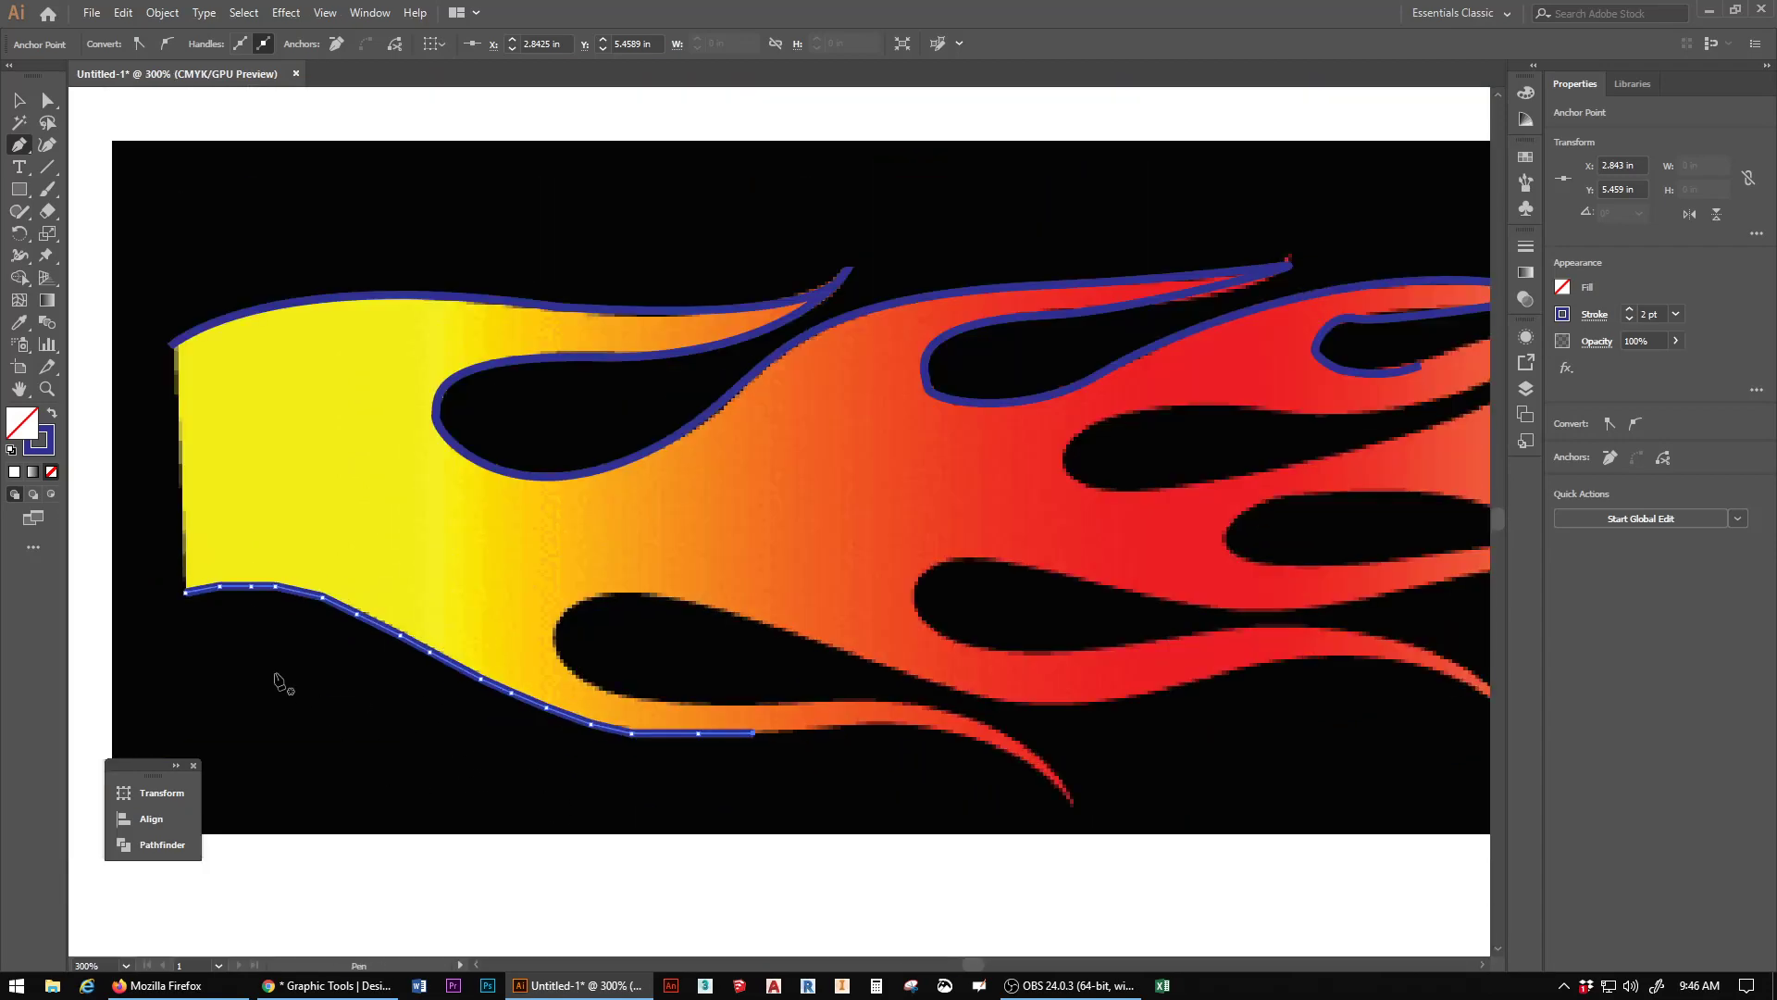